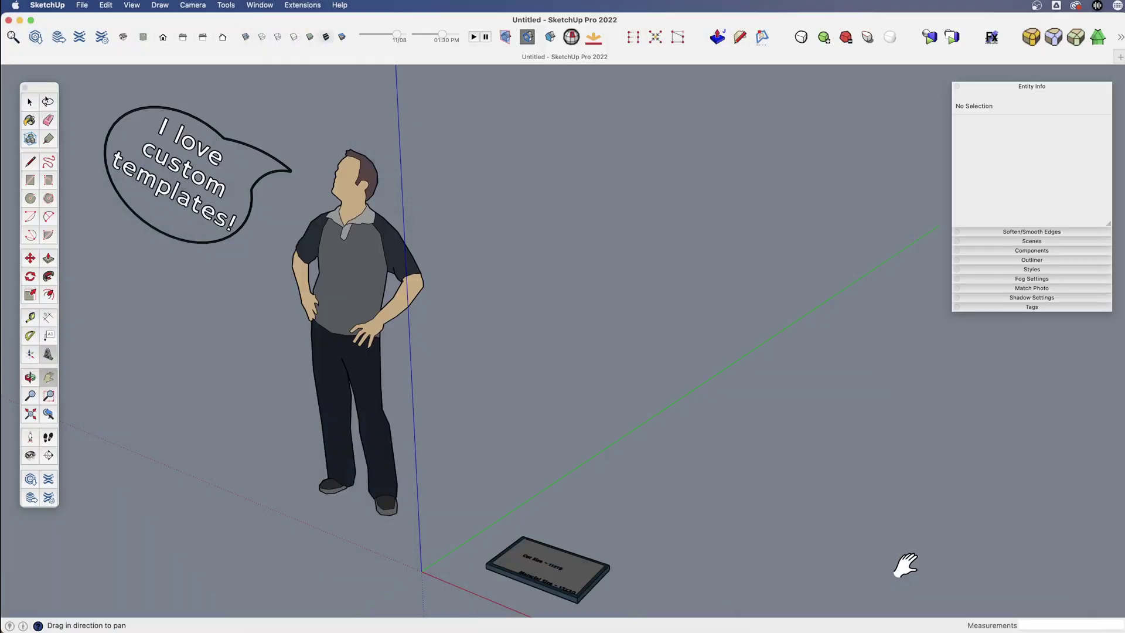
Start a new model from a template so that the template chooser is open.
left_click_drag(444, 434, 445, 432)
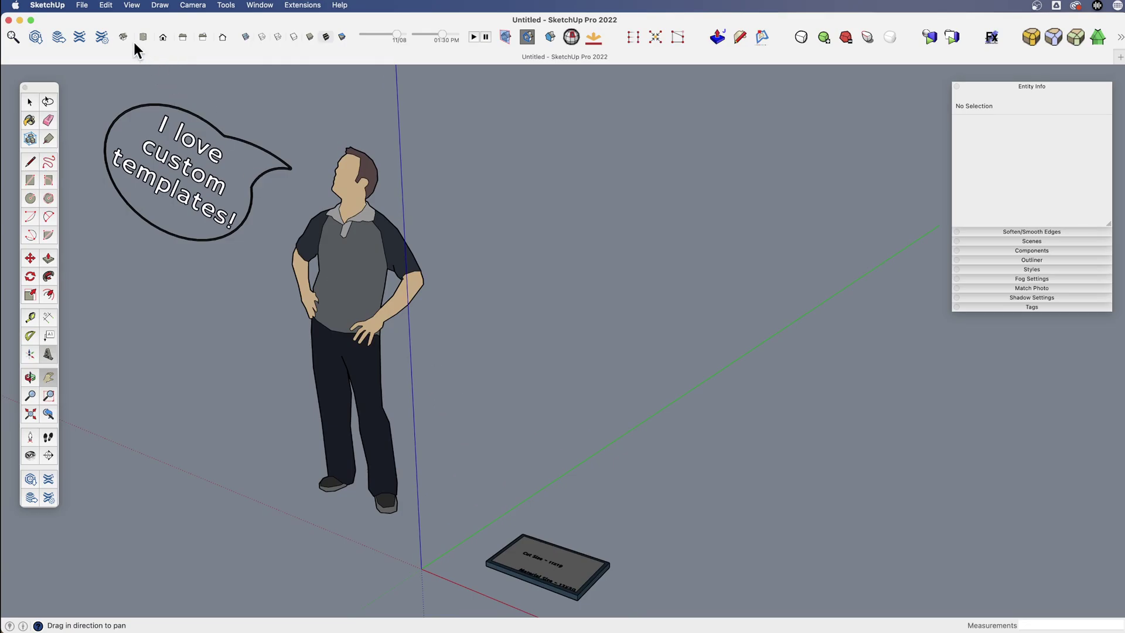
left_click(83, 6)
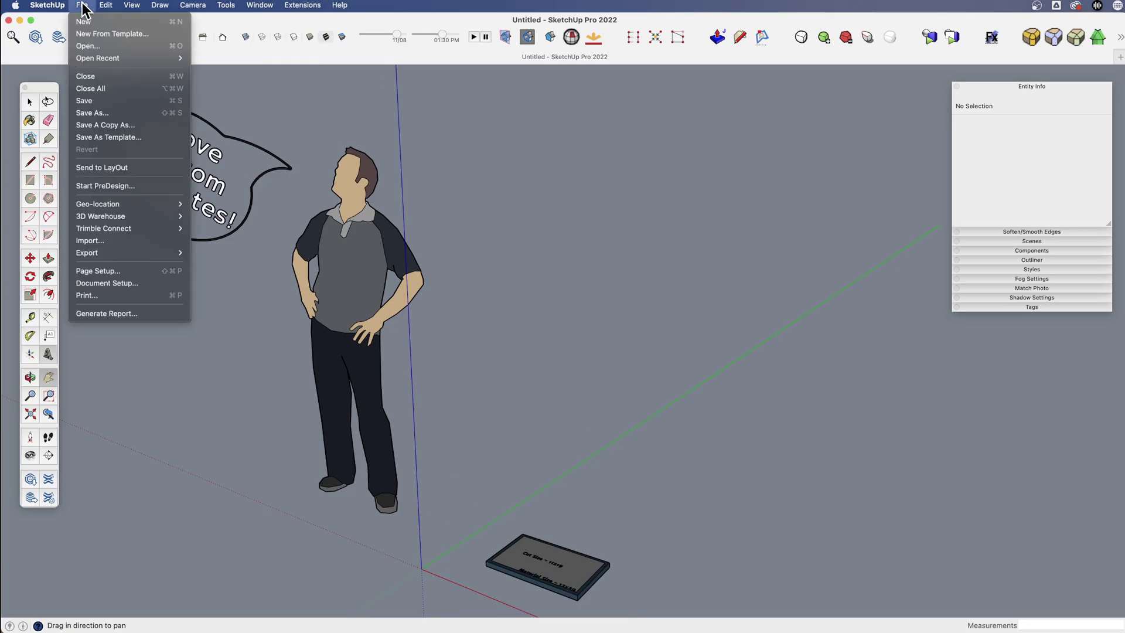
left_click(102, 34)
left_click_drag(403, 108, 355, 104)
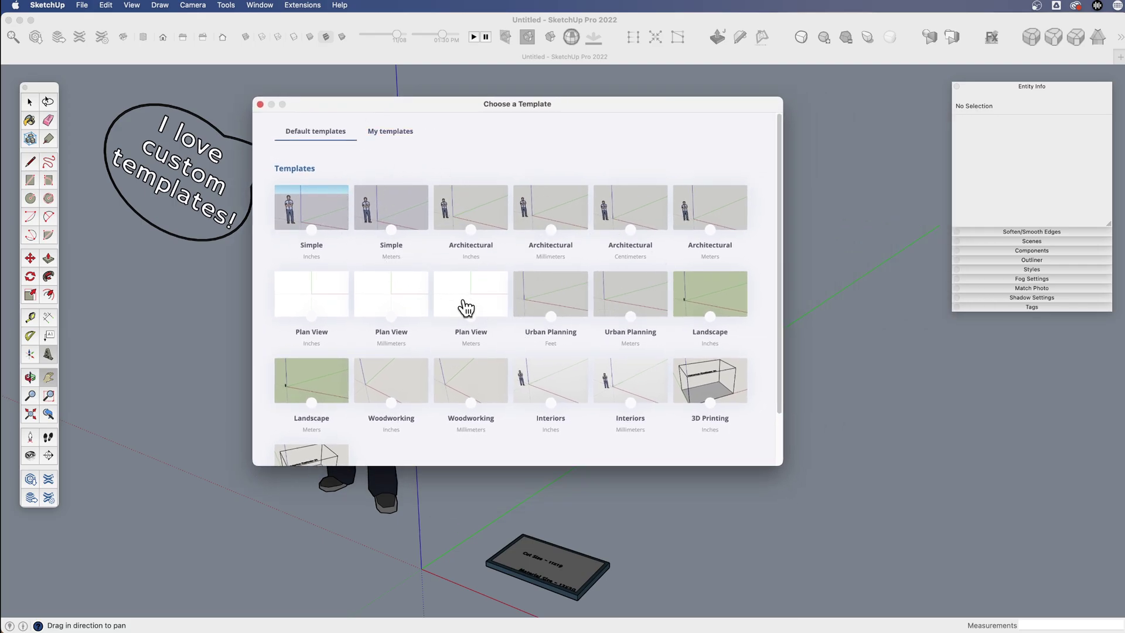
Mark the Simple (Meters) template as default, and switch the default to Architectural (Inches).
left_click(391, 229)
left_click(471, 230)
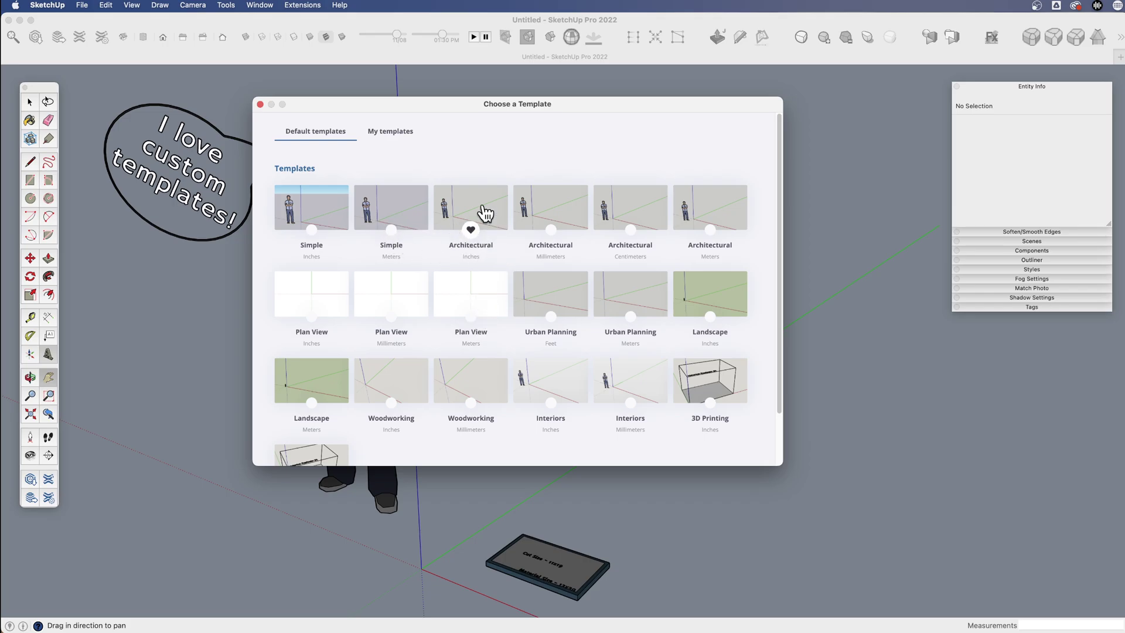
Make the custom Default_BlueBG template the default and create a new model from it.
left_click(397, 134)
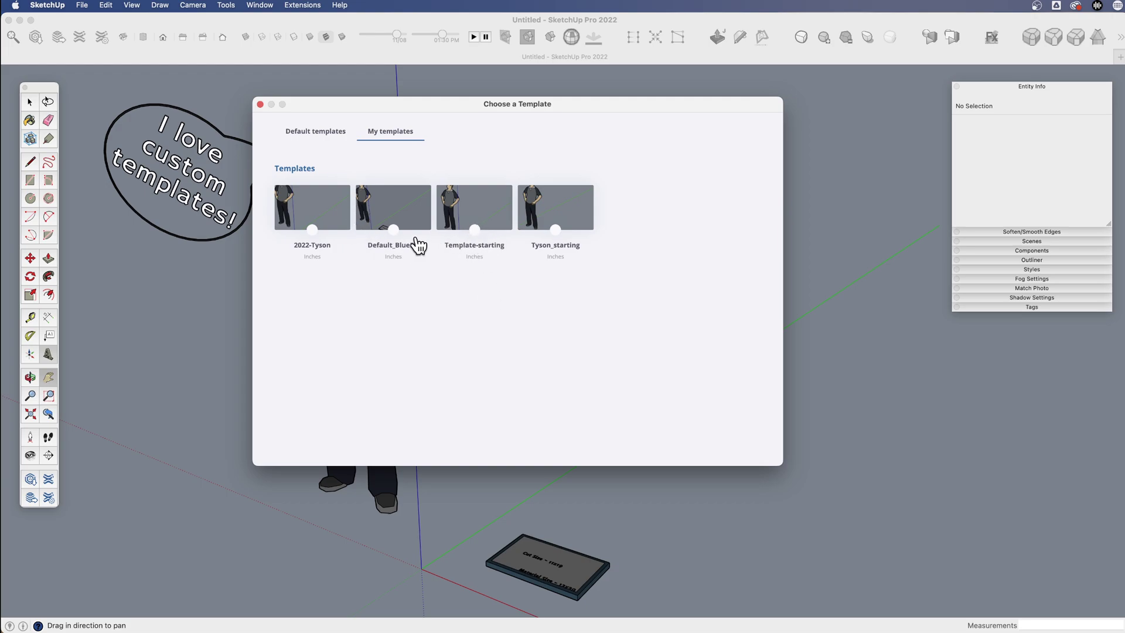
left_click(394, 230)
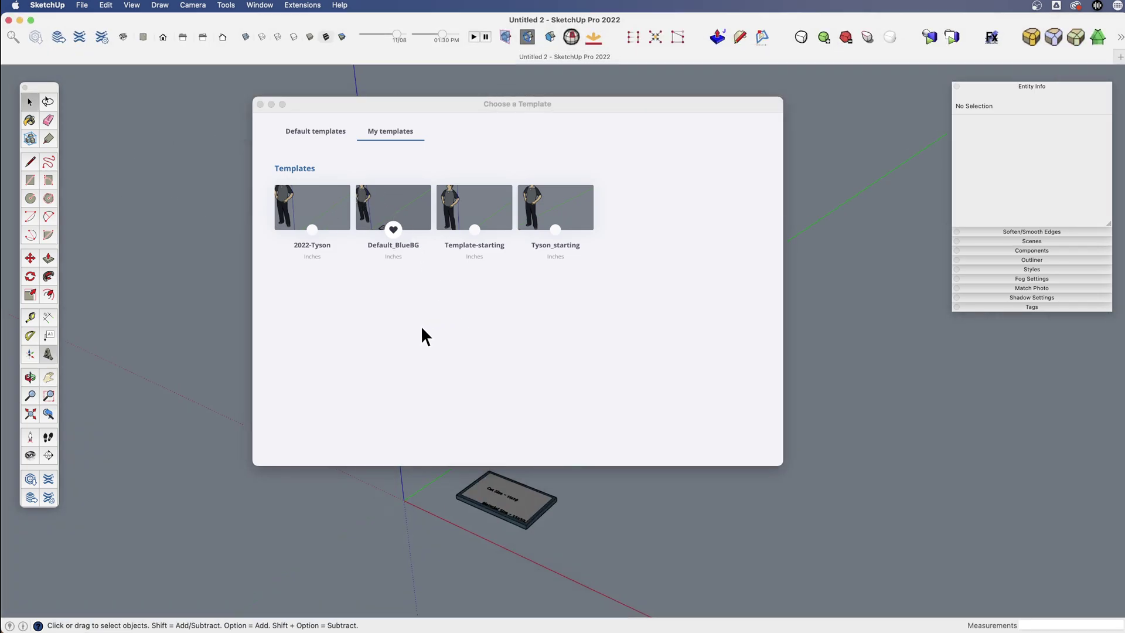
left_click(360, 197)
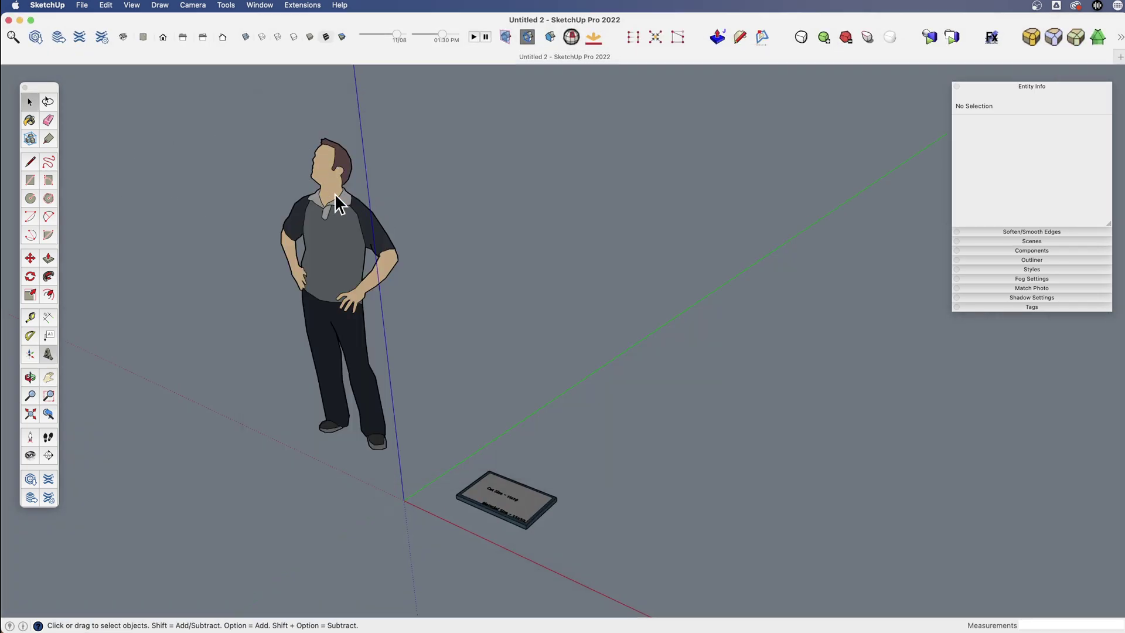
Orbit and pan the view to frame the standing figure and the flat panel near the origin, and activate the Zoom tool.
middle_click_drag(439, 397, 520, 326)
left_click_drag(520, 326, 532, 392)
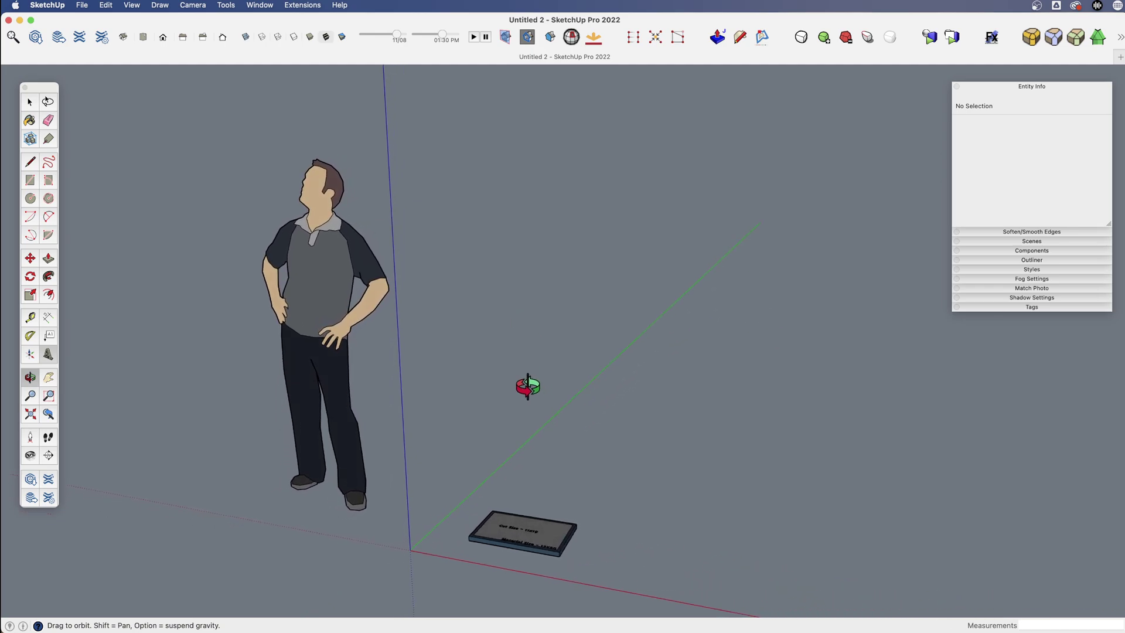
left_click_drag(472, 306, 510, 311, "shift")
key("space")
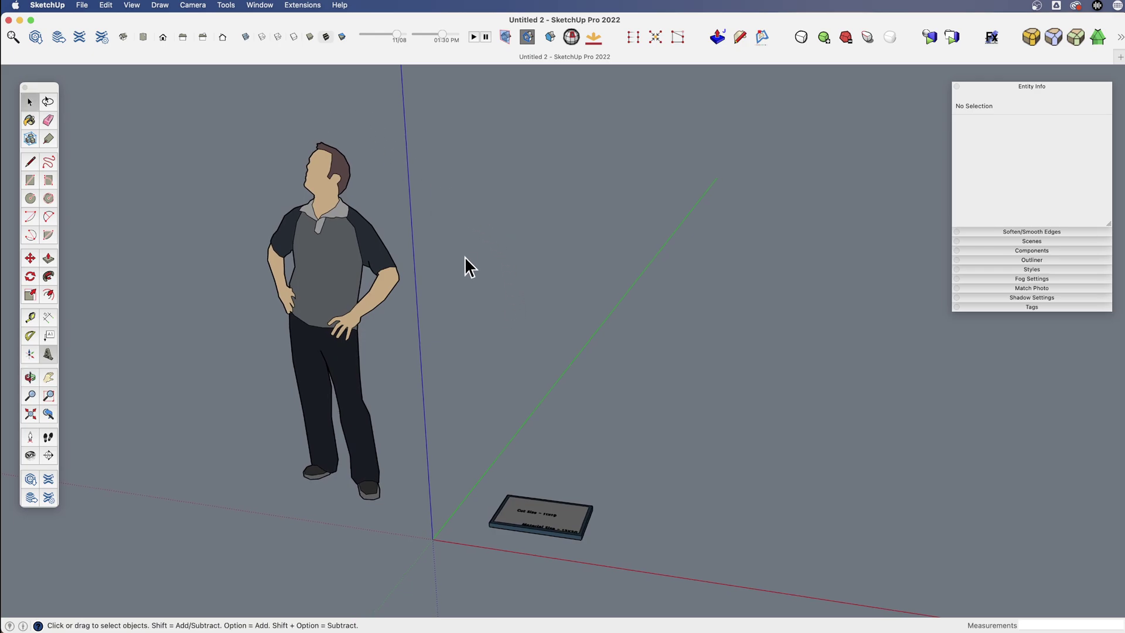
key("z")
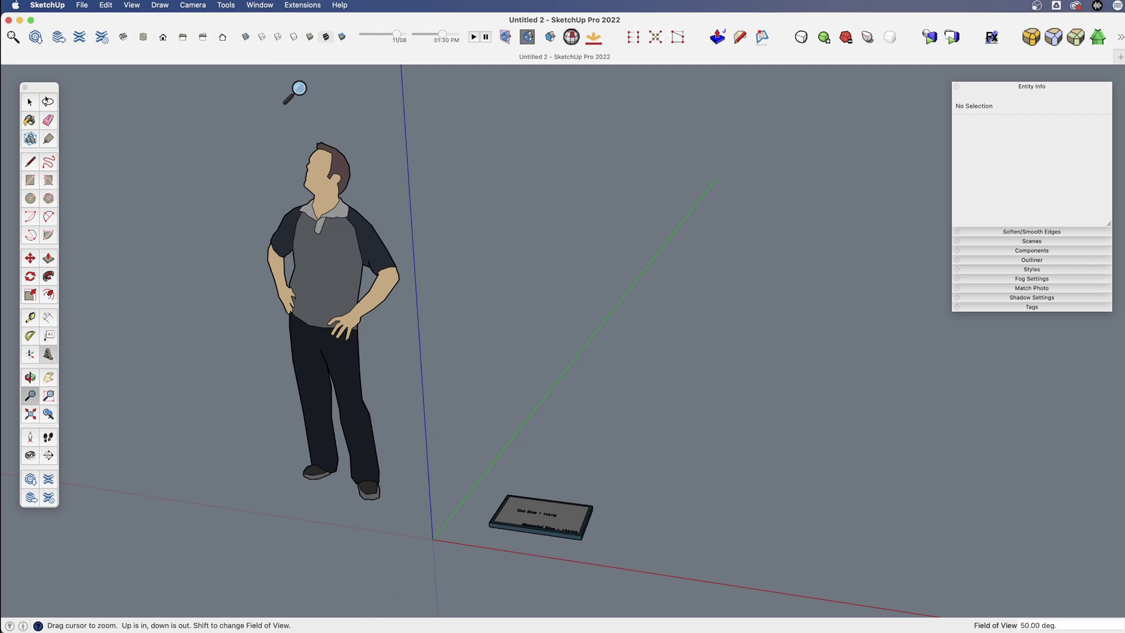
Turn off scene transitions in the model's animation settings.
left_click(132, 5)
mouse_move(202, 249)
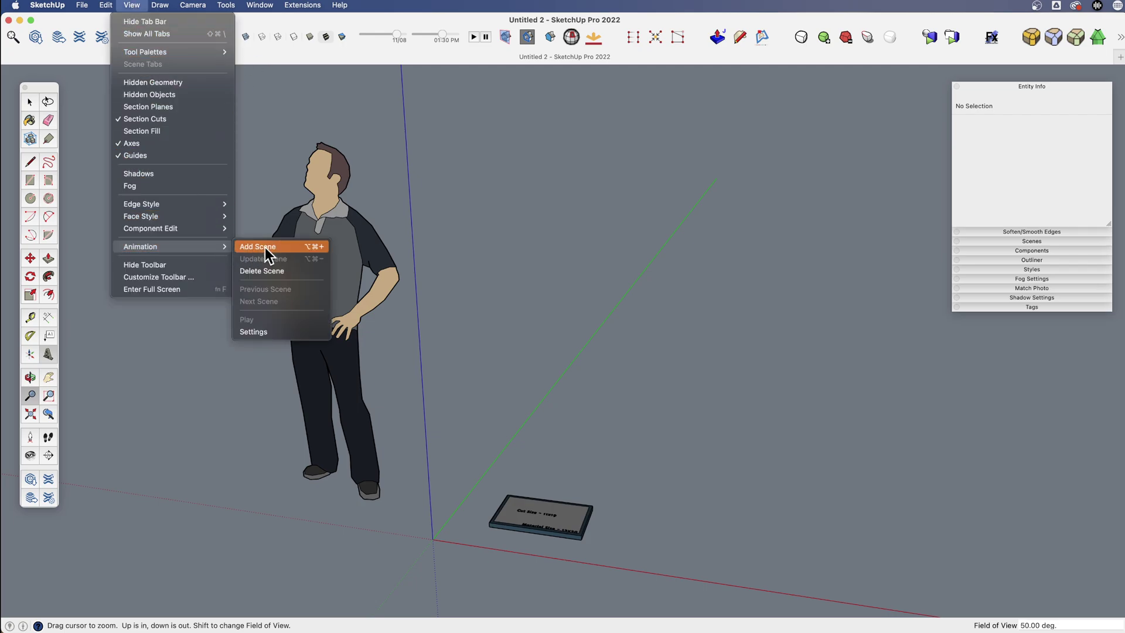
left_click(267, 331)
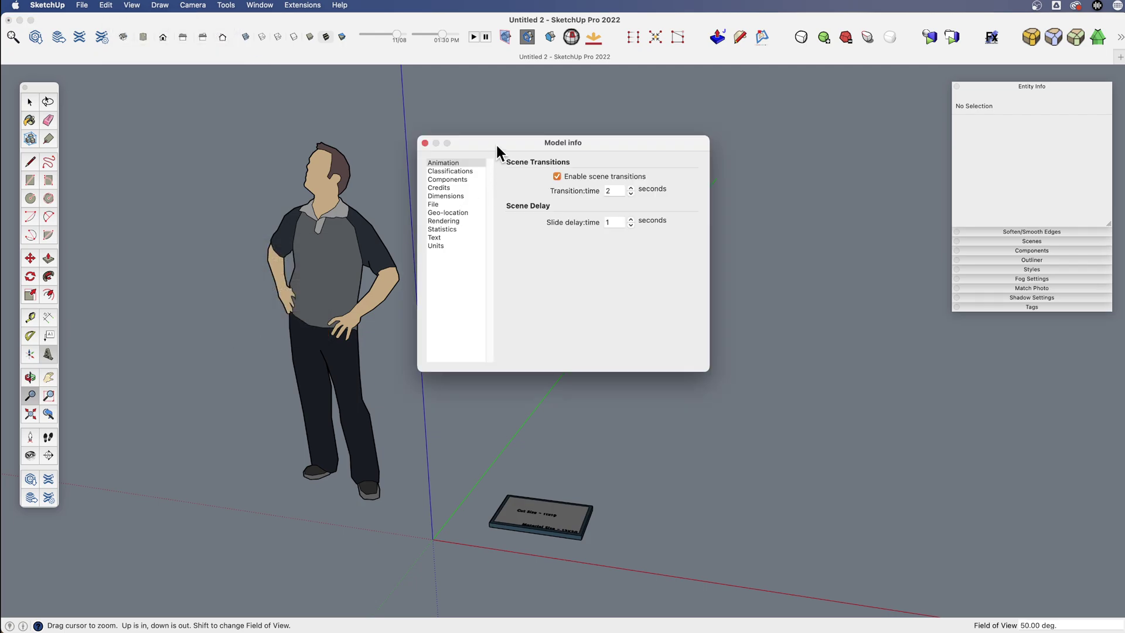
left_click_drag(497, 146, 166, 115)
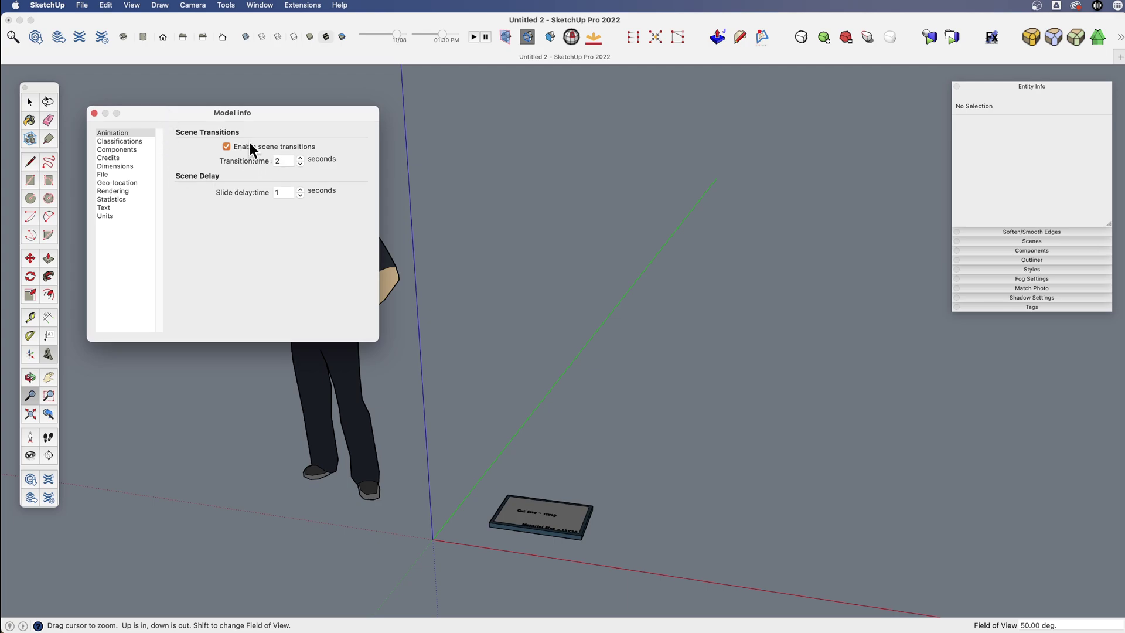
left_click(226, 146)
left_click(119, 184)
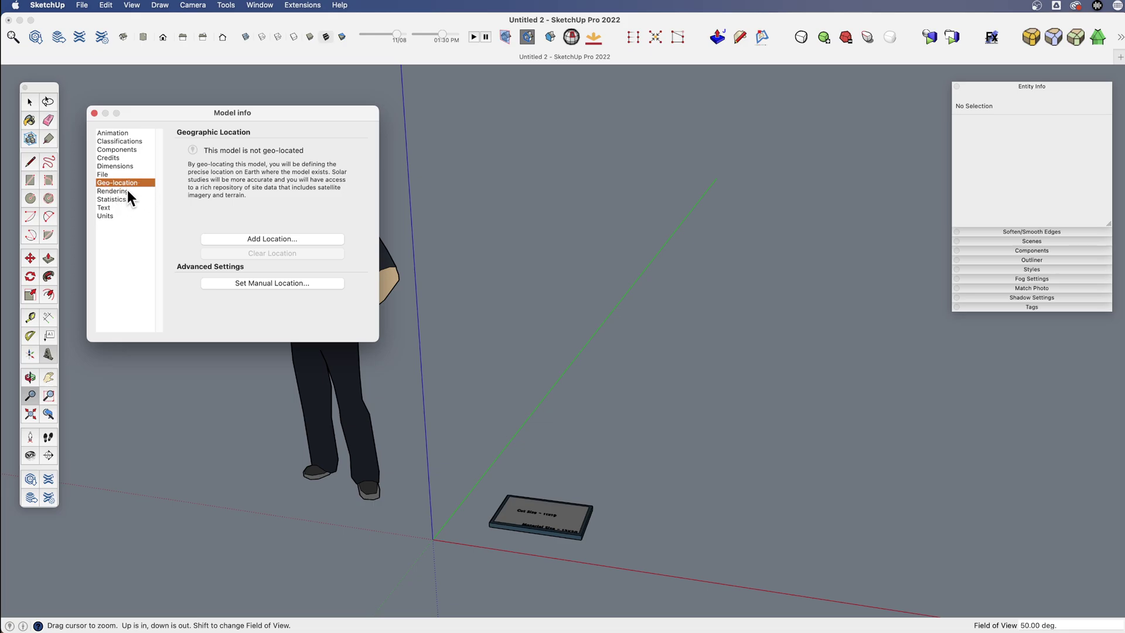
left_click(121, 191)
left_click(115, 199)
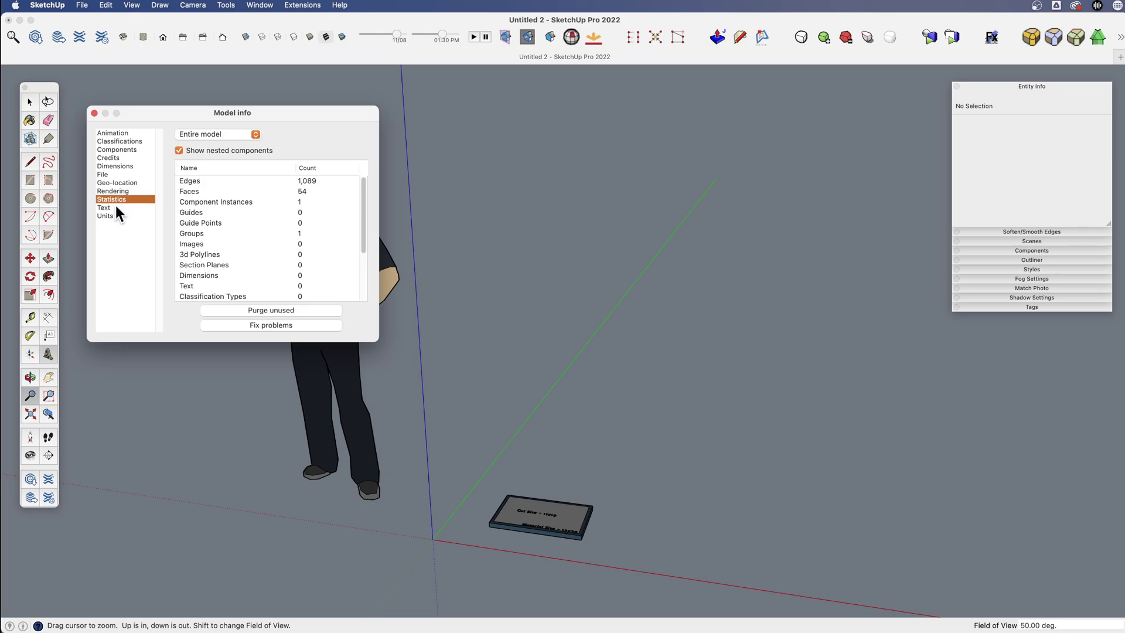
Set the model's screen text font to Open Sans Semibold at 14 points.
left_click(115, 207)
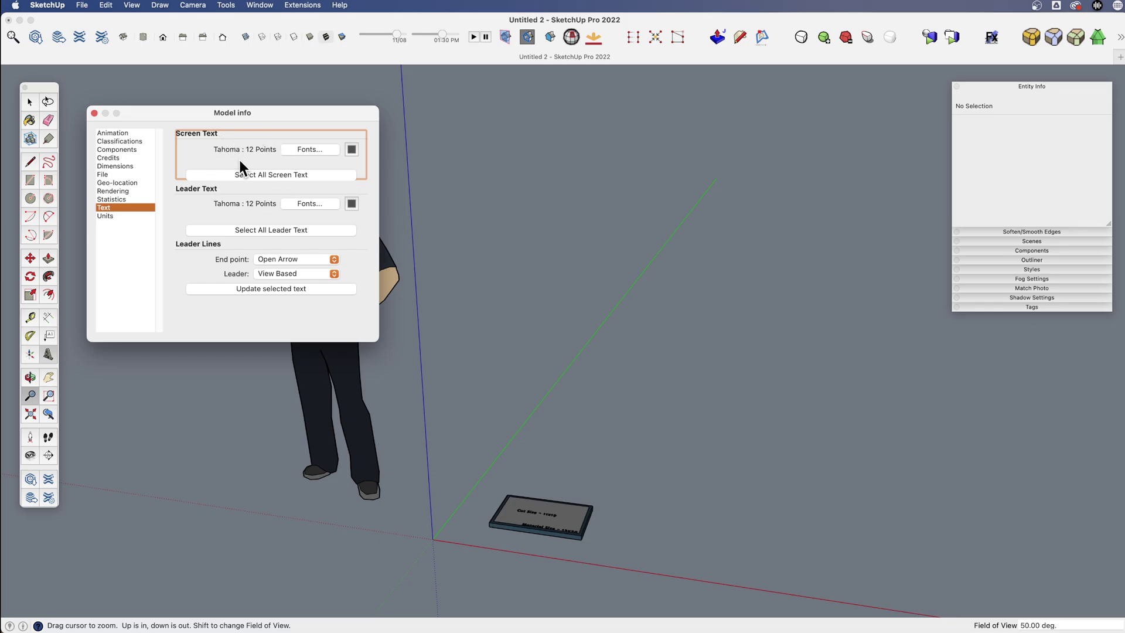
left_click(312, 149)
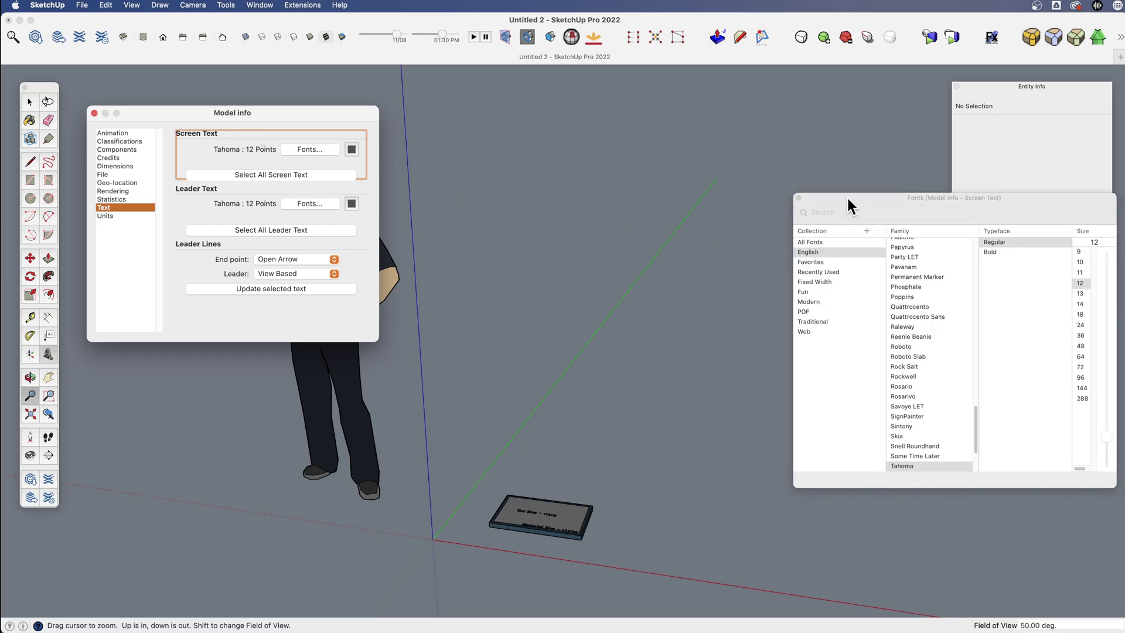
left_click_drag(846, 197, 438, 114)
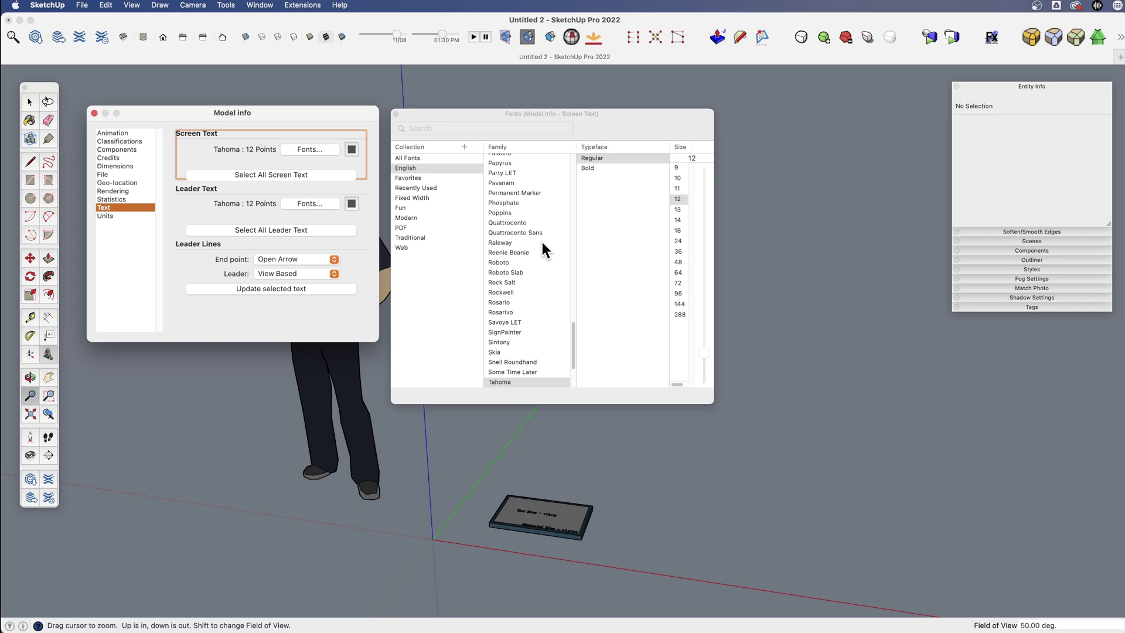
left_click(501, 163)
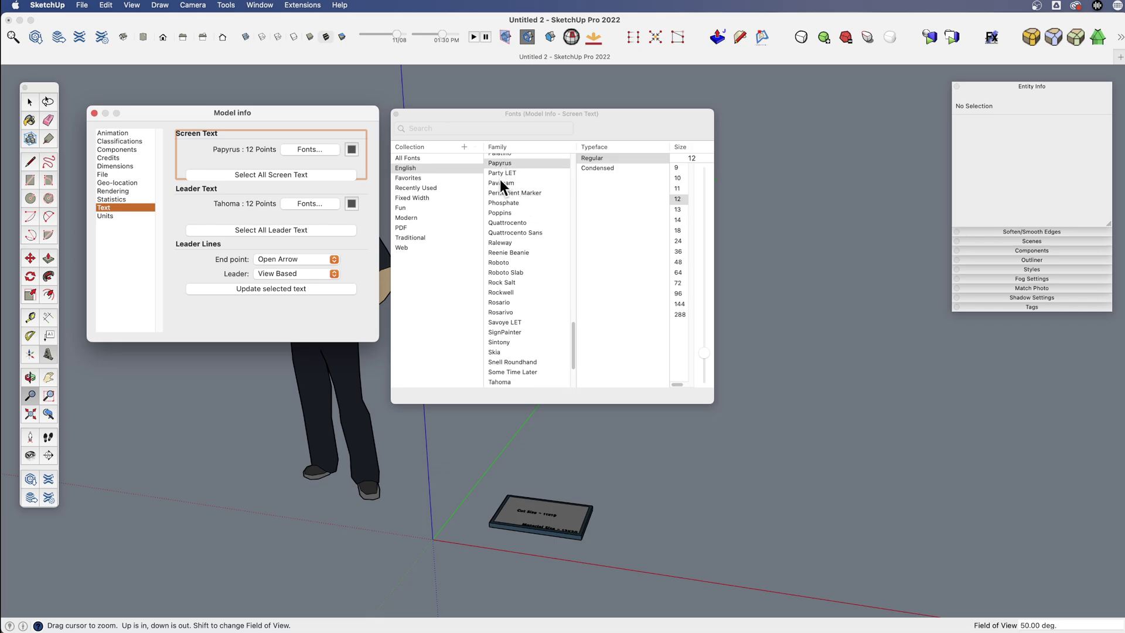
scroll(519, 196, "up", 5)
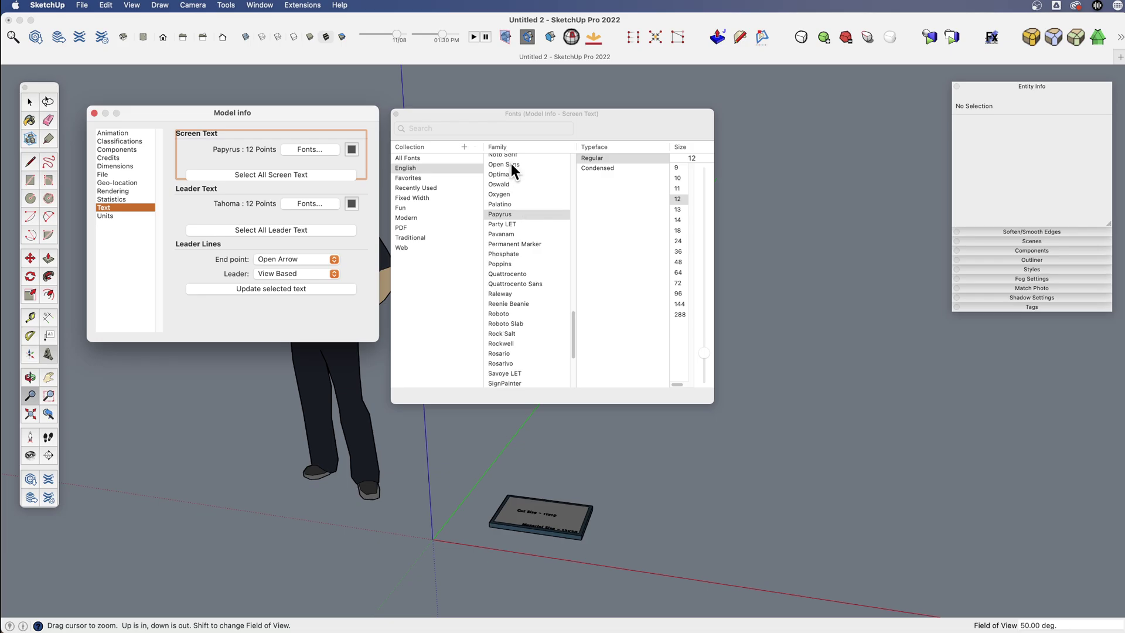
left_click(510, 164)
left_click(609, 199)
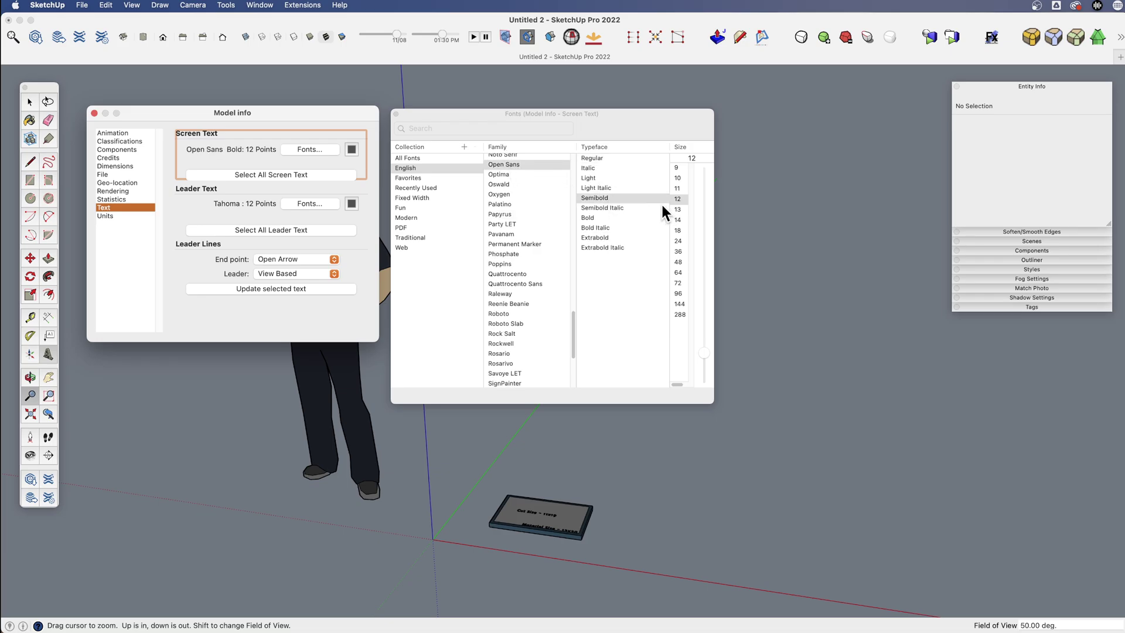
left_click(677, 220)
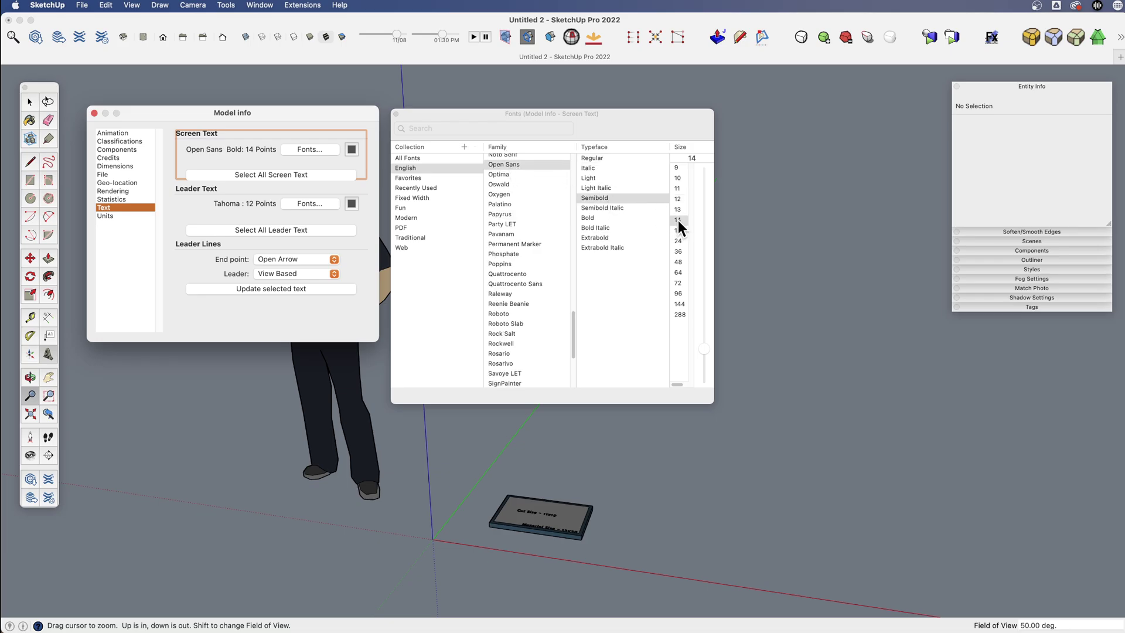
Set the leader text font to Open Sans Semibold and close the font picker.
left_click(312, 205)
scroll(547, 196, "up", 3)
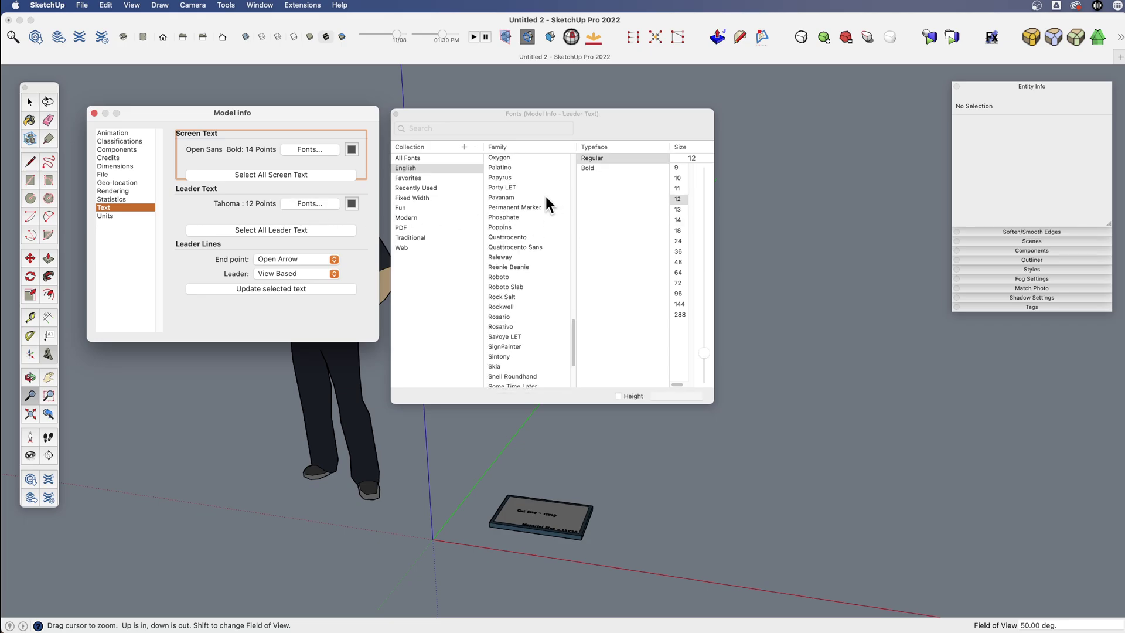
left_click(518, 167)
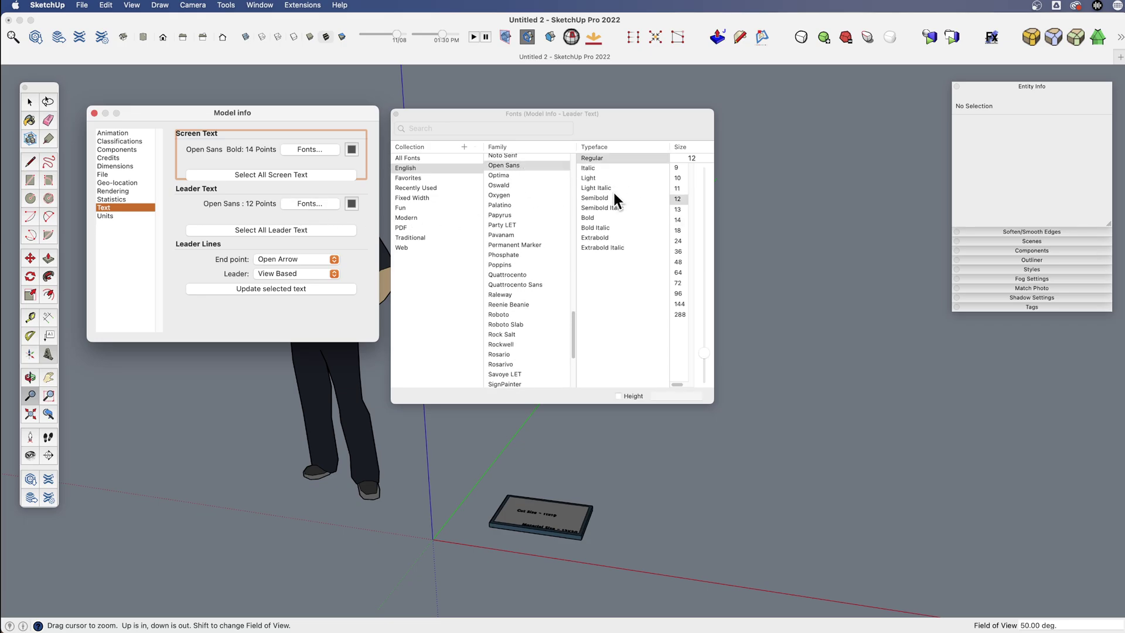
left_click(616, 200)
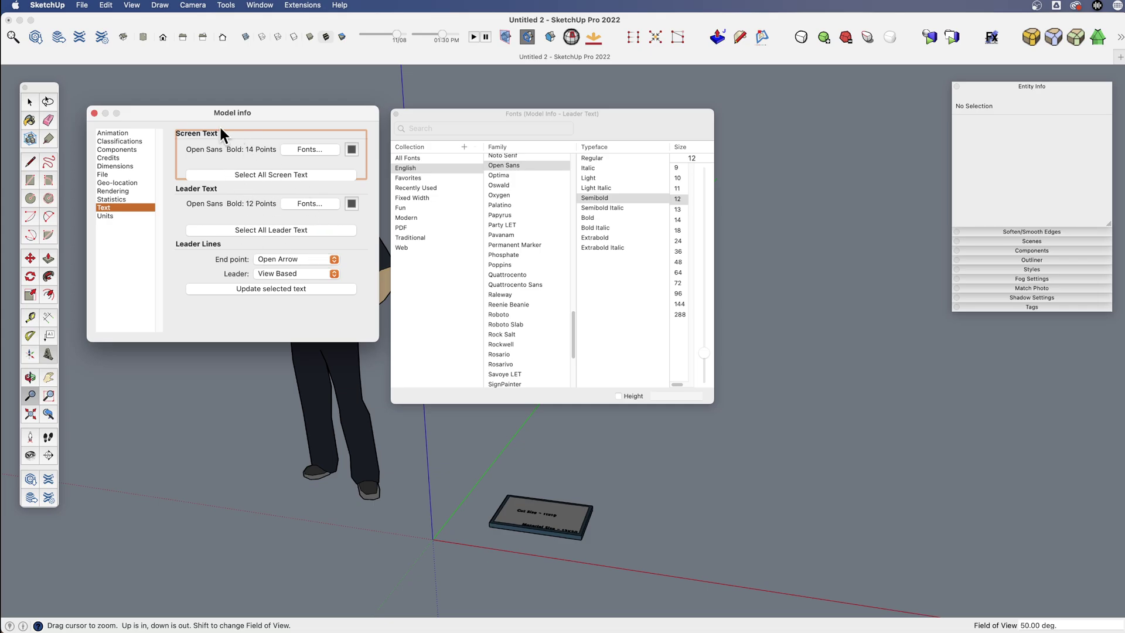
left_click(397, 114)
left_click_drag(283, 112, 289, 109)
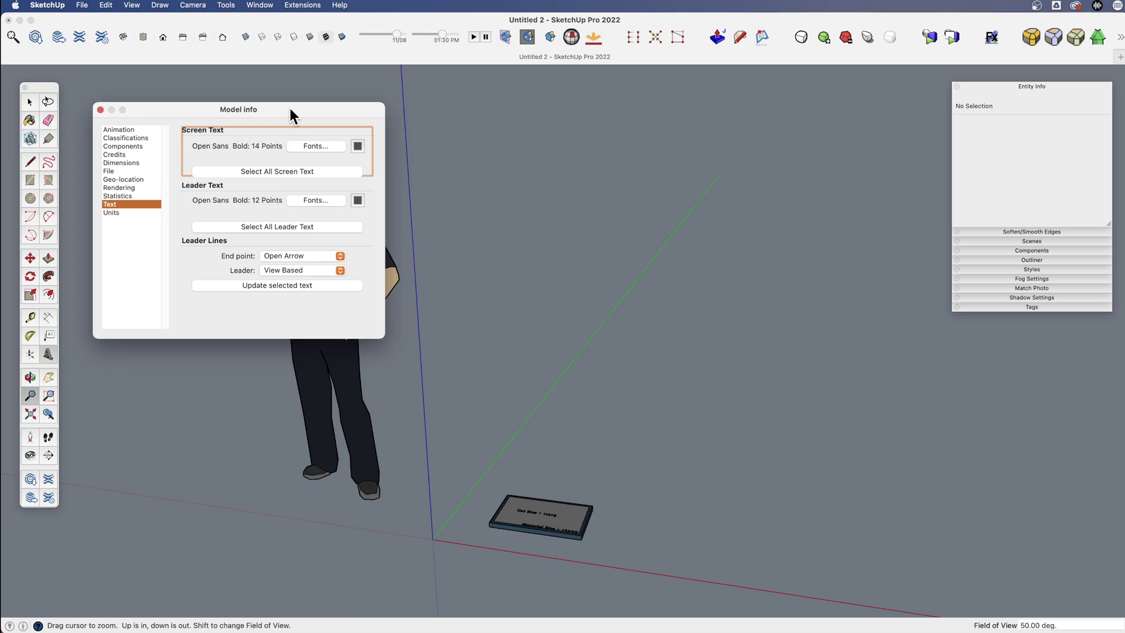
Examine the measurement units and the length display precision options, and close the model settings.
left_click(120, 211)
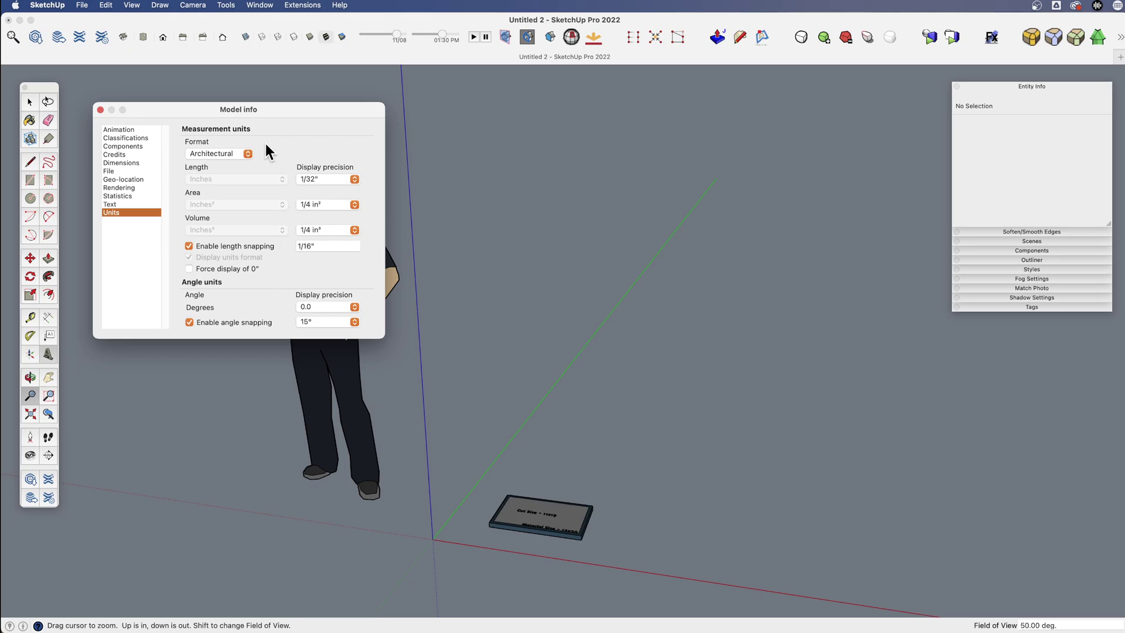
left_click(355, 179)
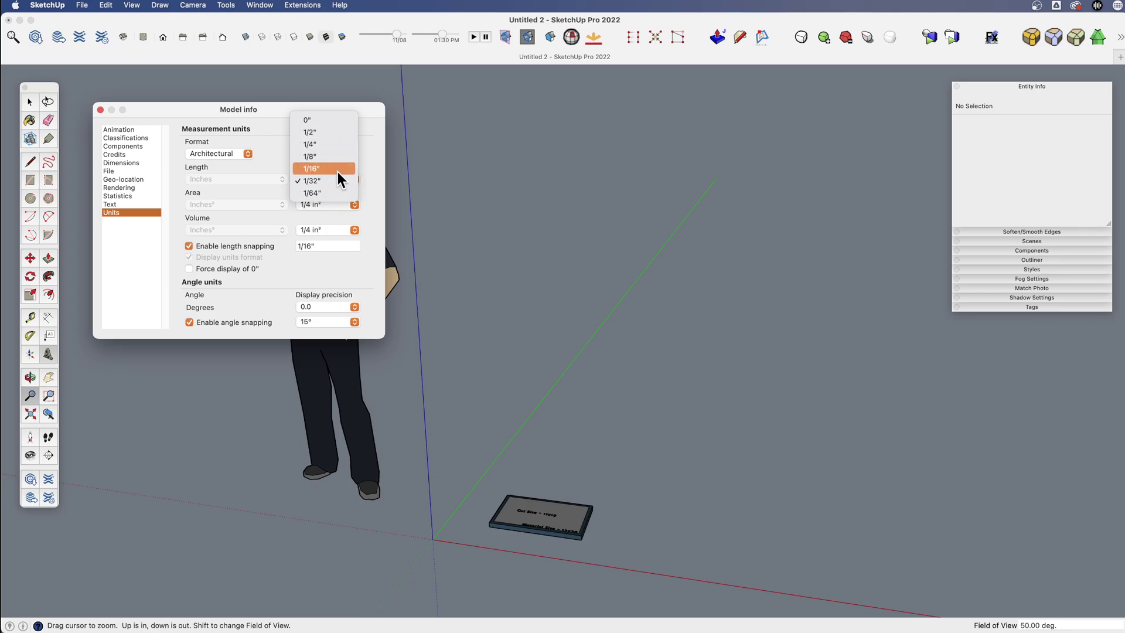
left_click(375, 174)
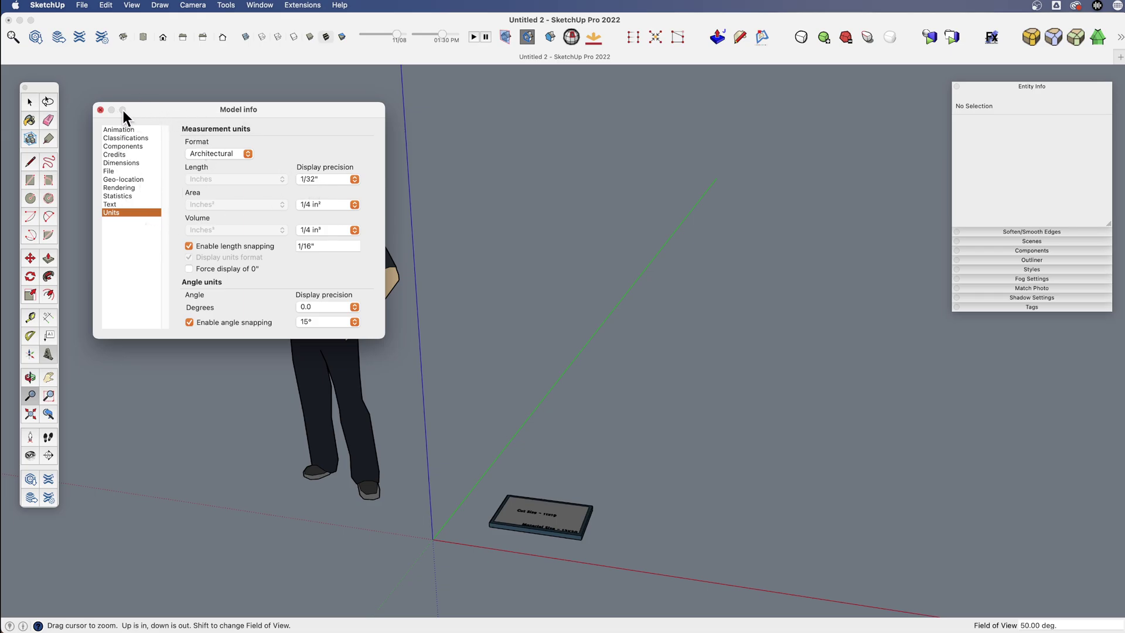
left_click(99, 109)
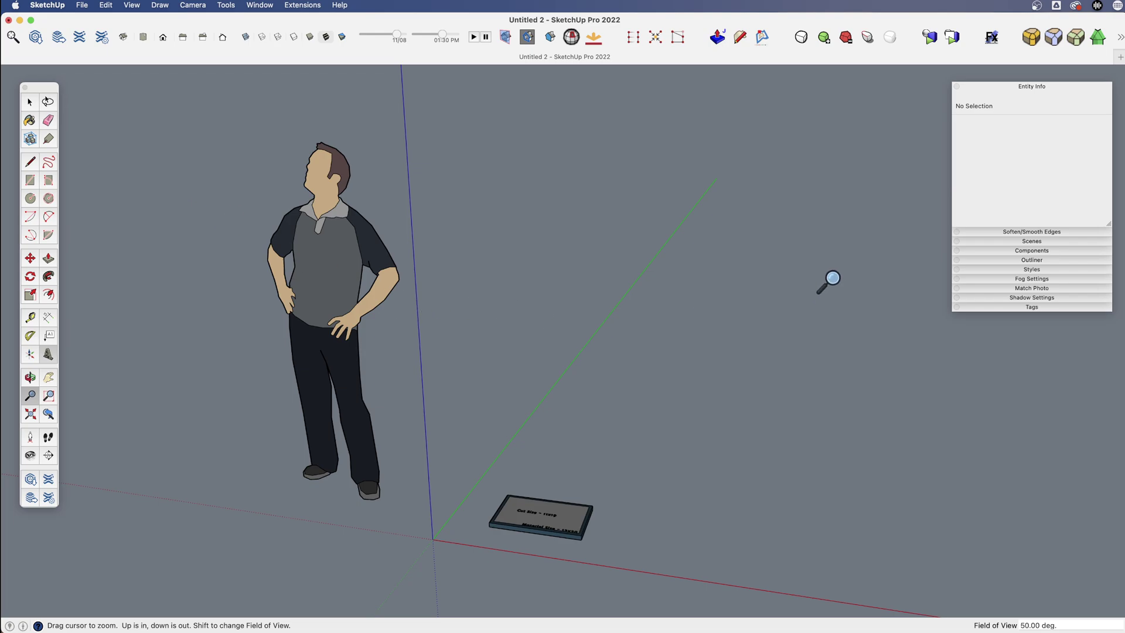
key("space")
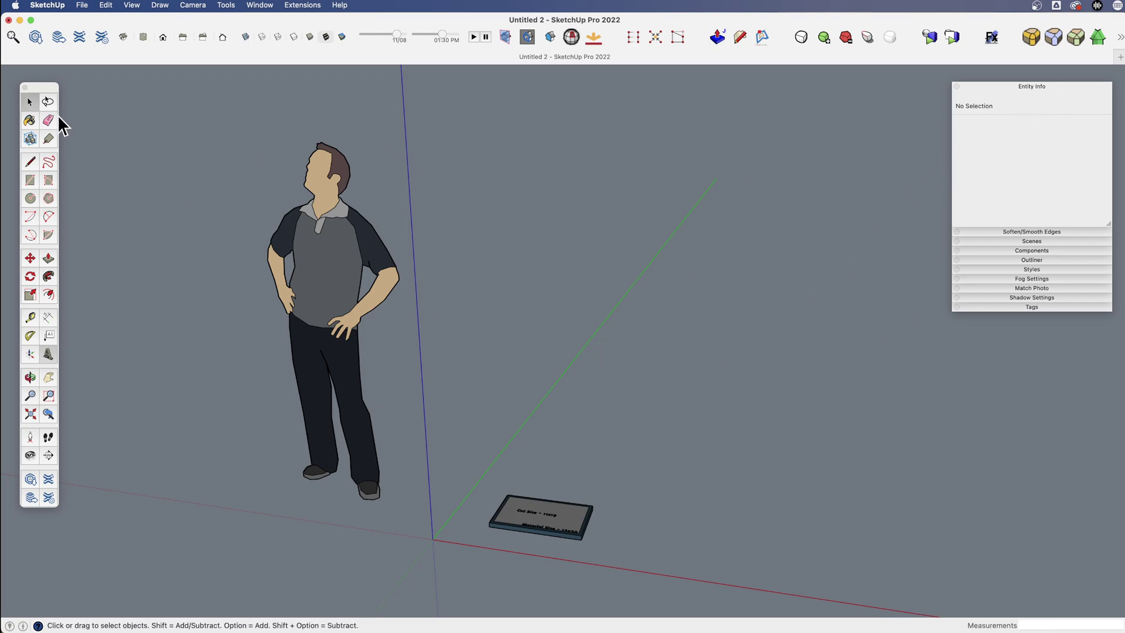
Save the model as a template named "My Default" and set it as the default template.
left_click(82, 5)
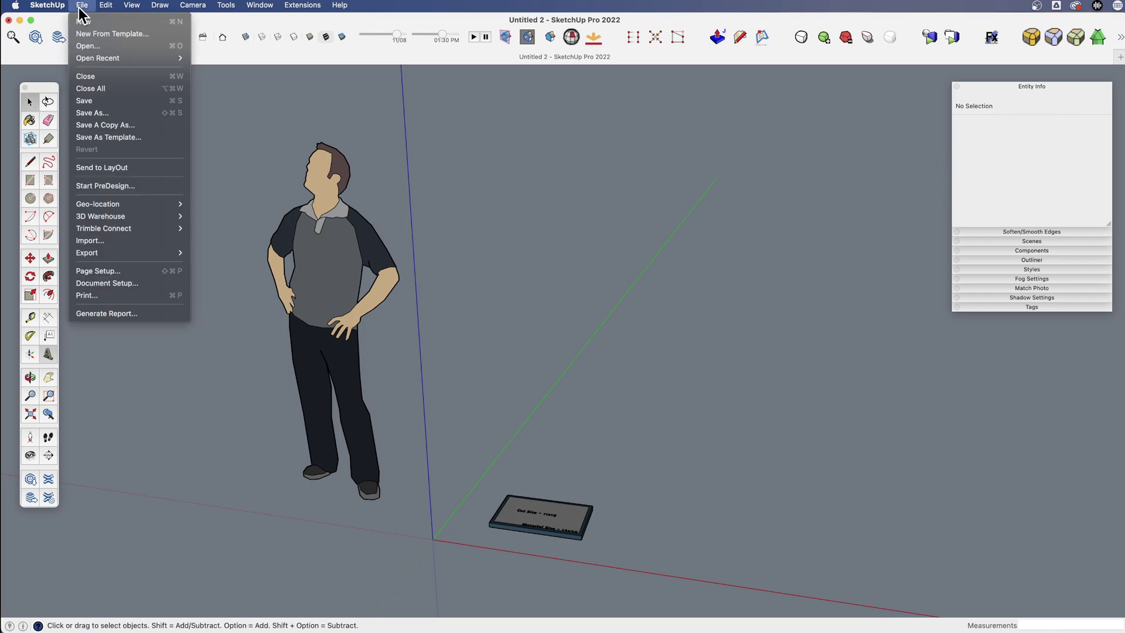
left_click(110, 137)
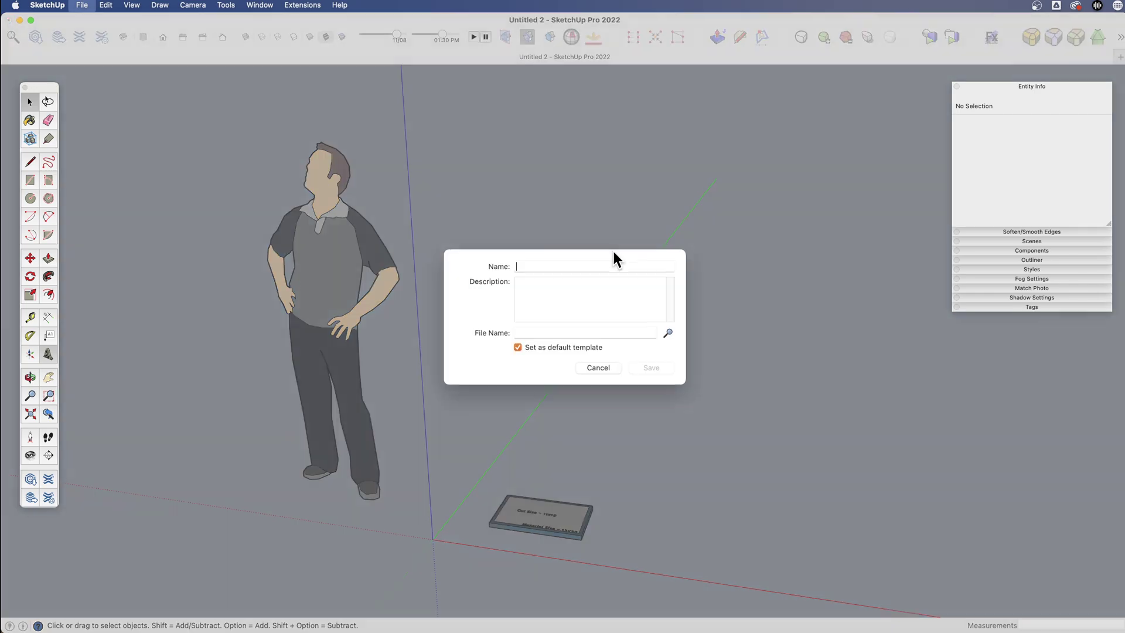
type("My d")
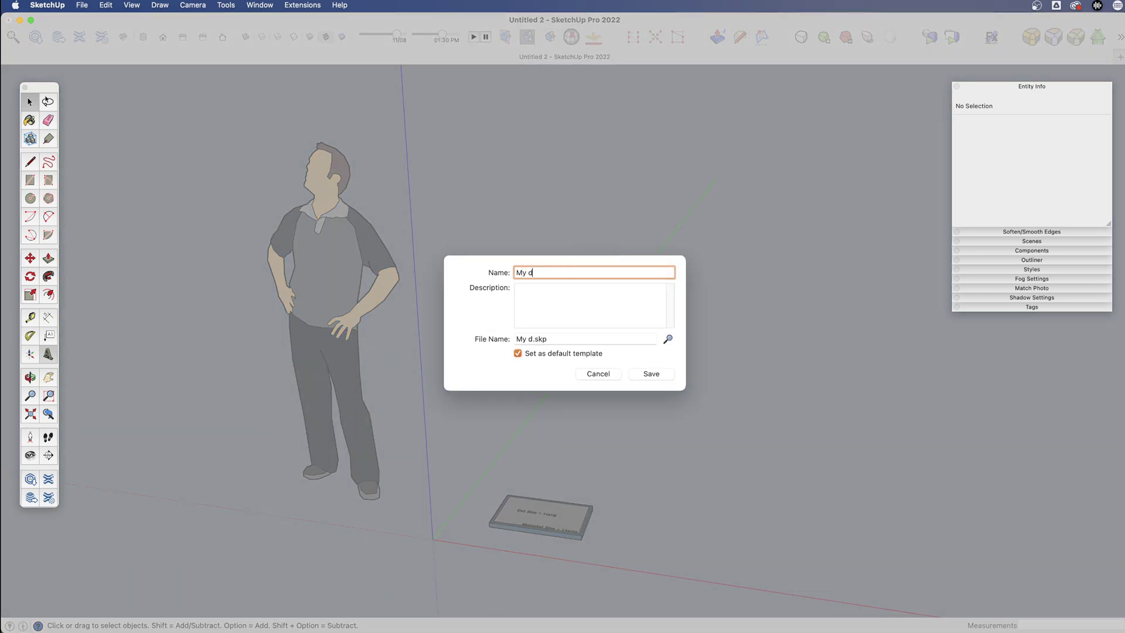
key("BackSpace")
type("Default")
left_click(650, 373)
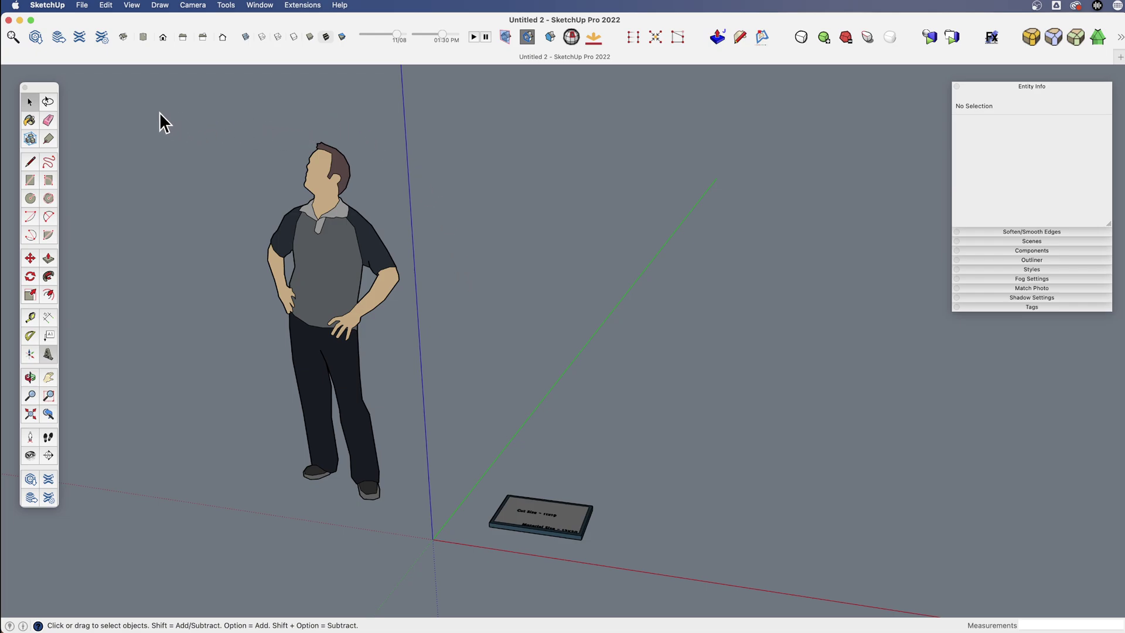
Open the recent file "SB - Templates - Maker Space".
left_click(82, 5)
mouse_move(123, 58)
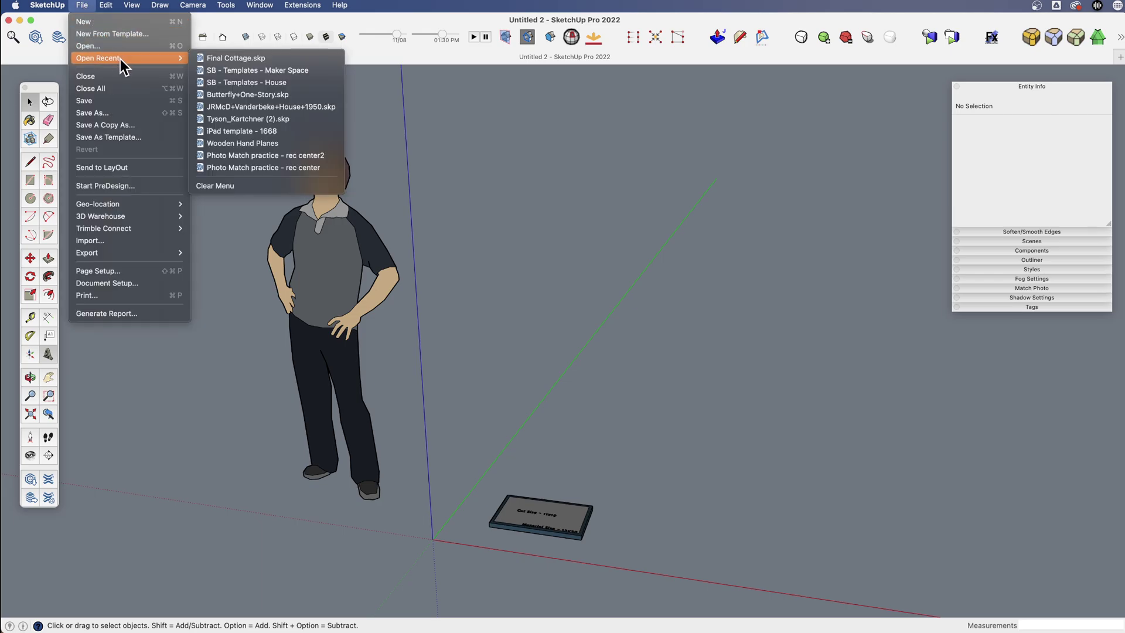
left_click(283, 73)
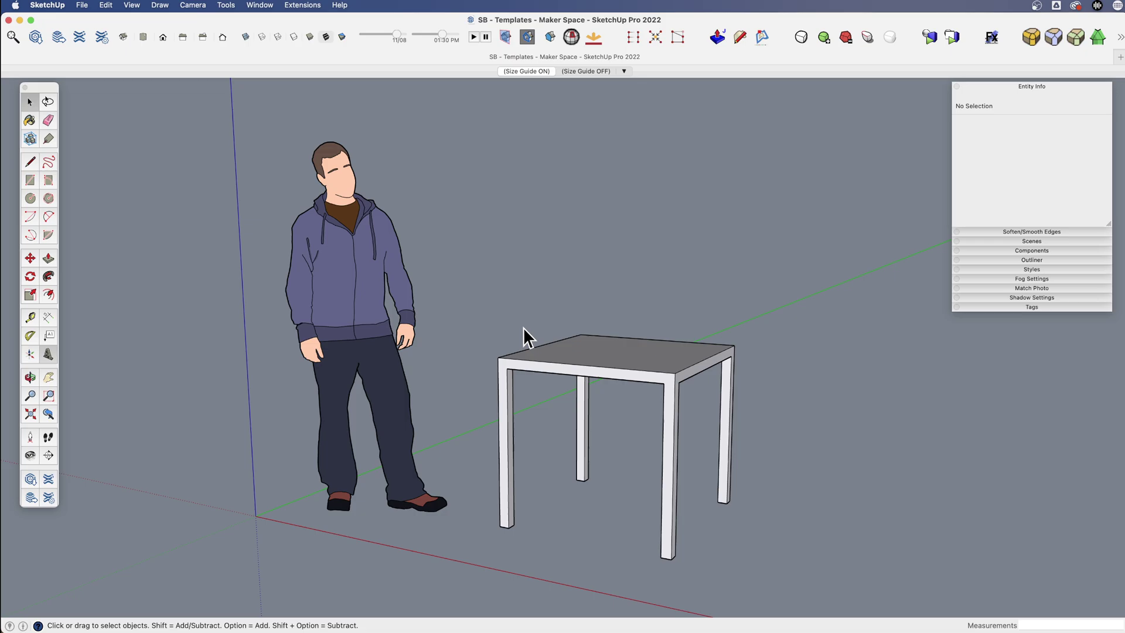
Inspect the table and the human scale figure in the template from several viewpoints.
left_click(619, 367)
left_click(358, 284)
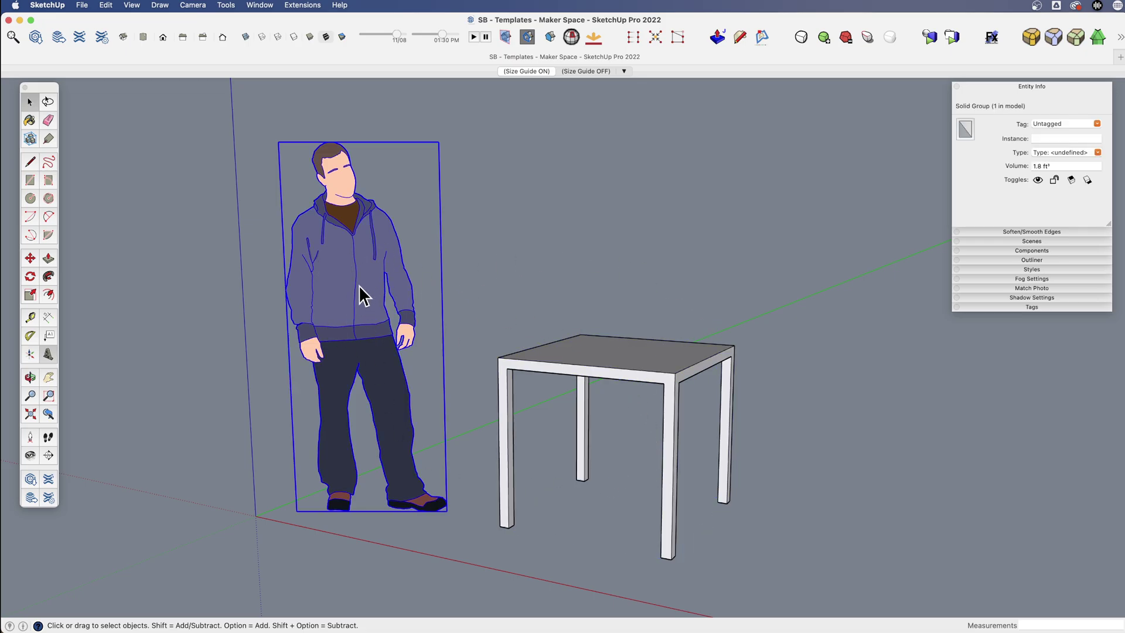
key("h")
middle_click_drag(446, 364, 459, 416)
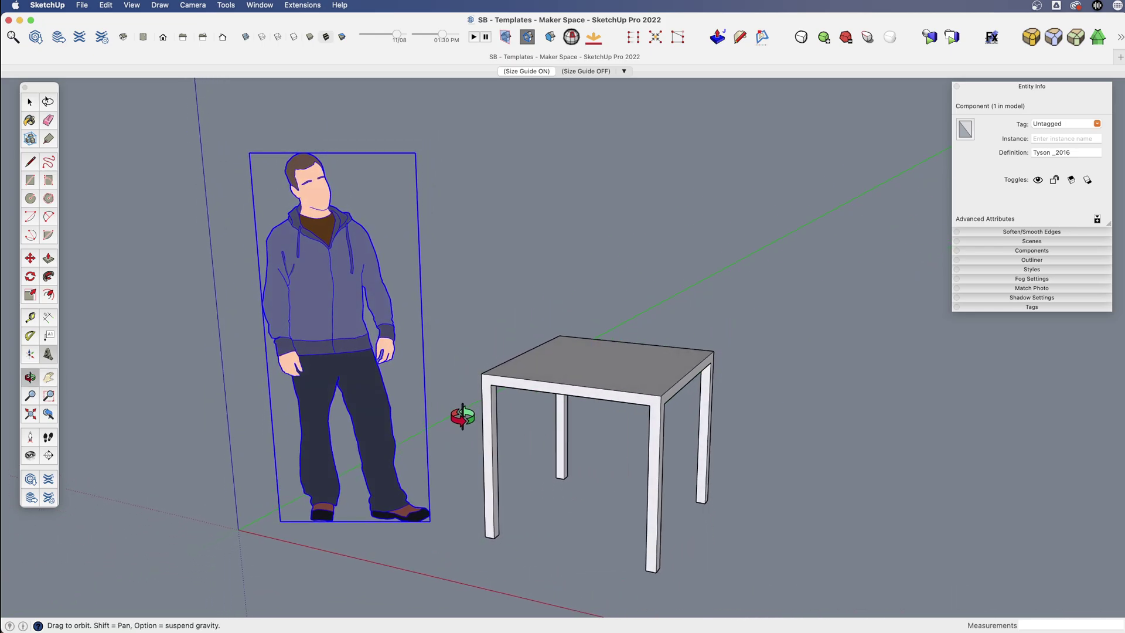
key("space")
left_click(451, 387)
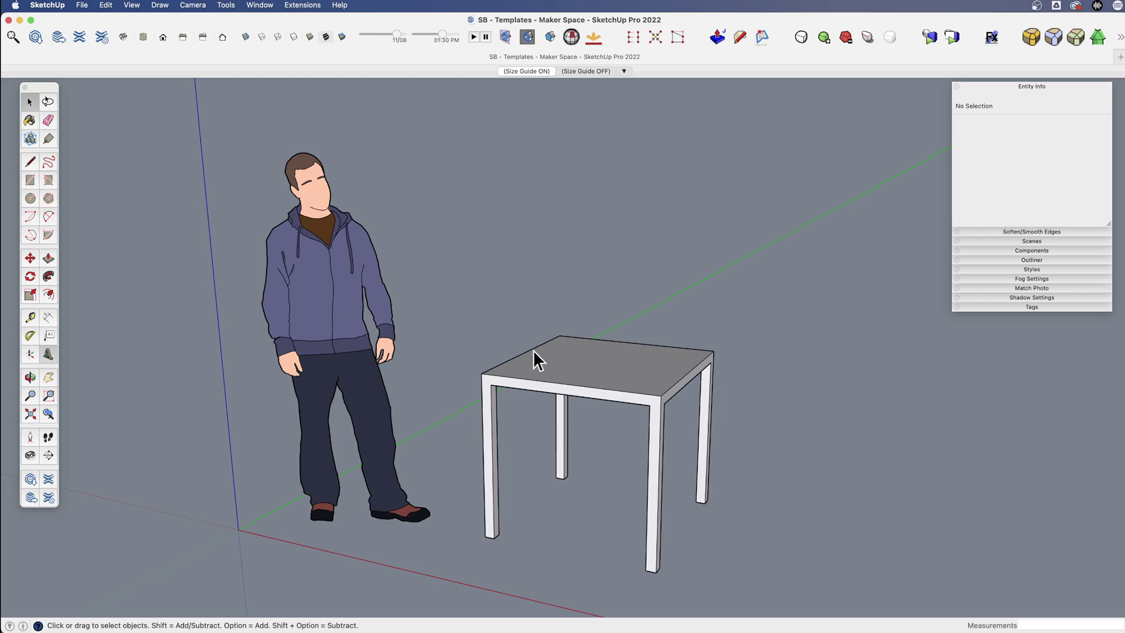
scroll(481, 319, "down", 3)
key("h")
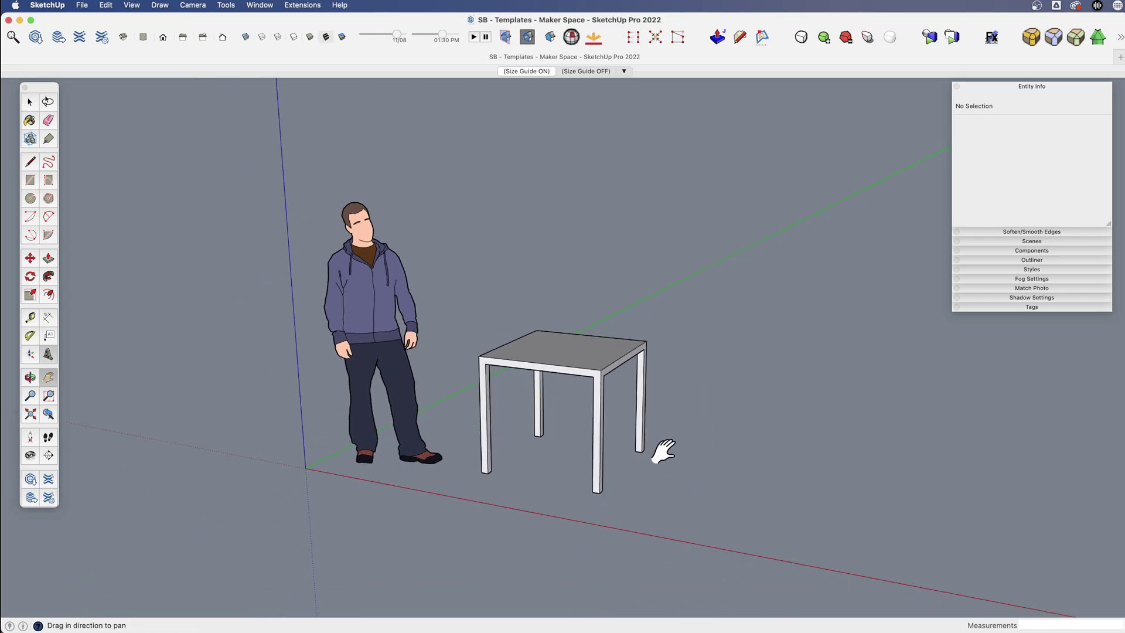
middle_click_drag(664, 451, 603, 434)
key("space")
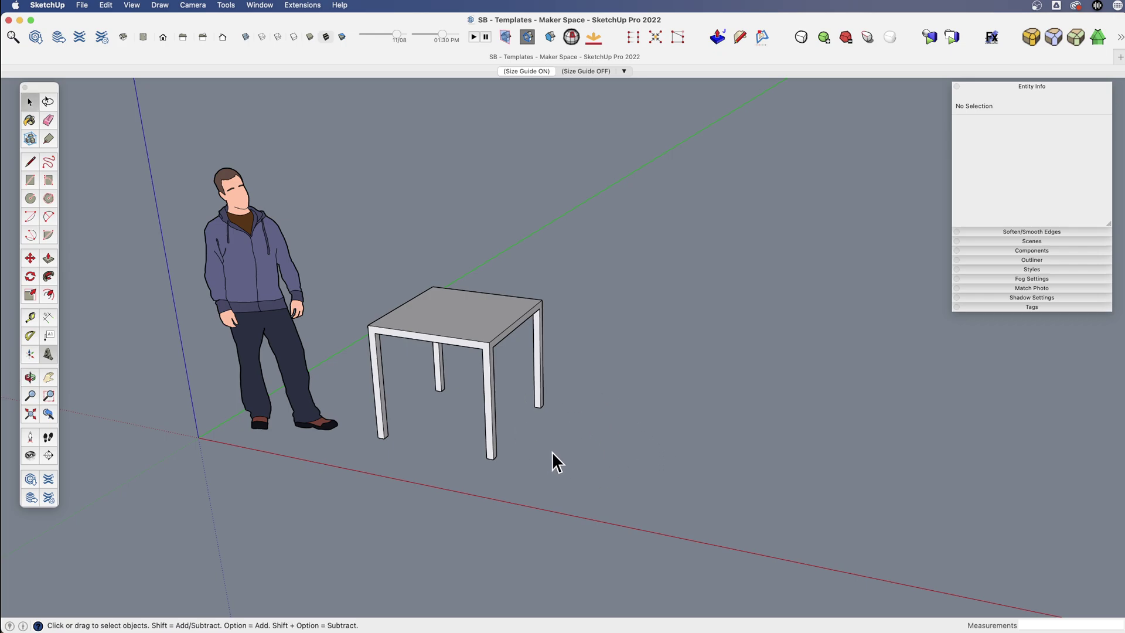
middle_click_drag(540, 381, 618, 419, "shift")
key("z")
left_click_drag(509, 466, 503, 410)
key("space")
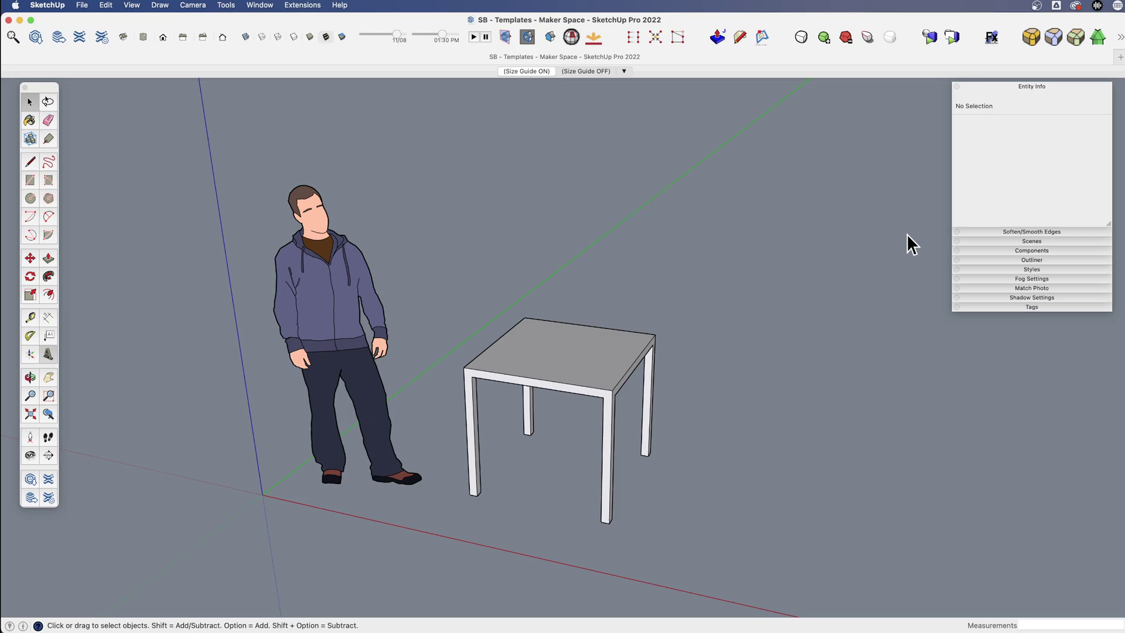
Browse the components stored in the model and place 3DP_Elegoo Saturn on the tabletop near its corner closest to the figure.
left_click(1055, 88)
left_click(1076, 113)
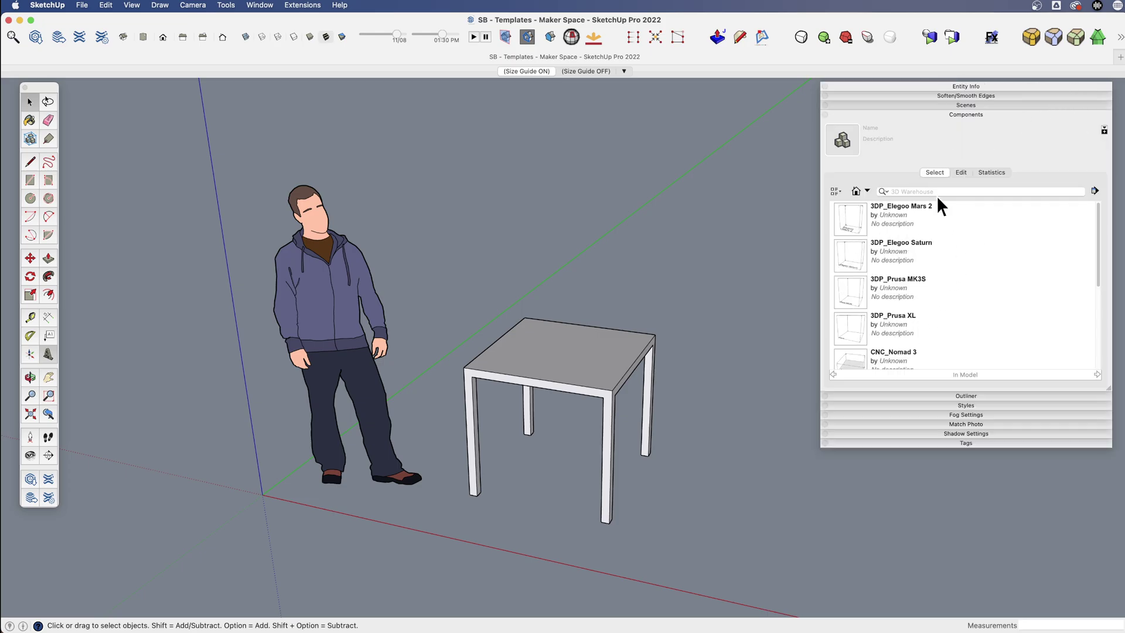
scroll(945, 286, "down", 5)
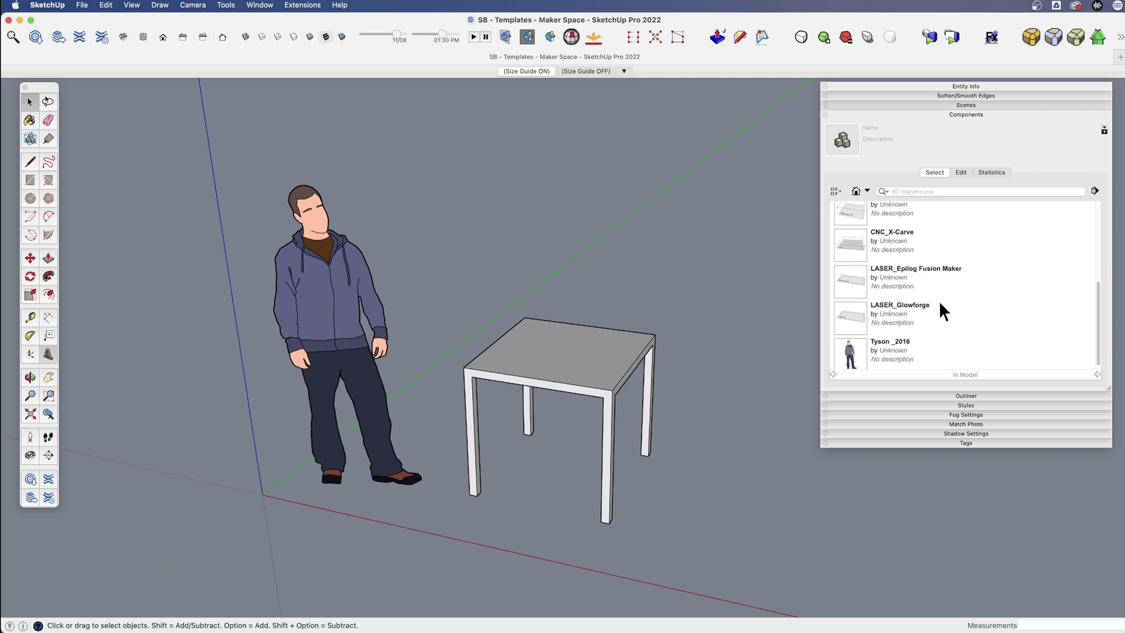
scroll(939, 300, "up", 8)
scroll(926, 223, "down", 5)
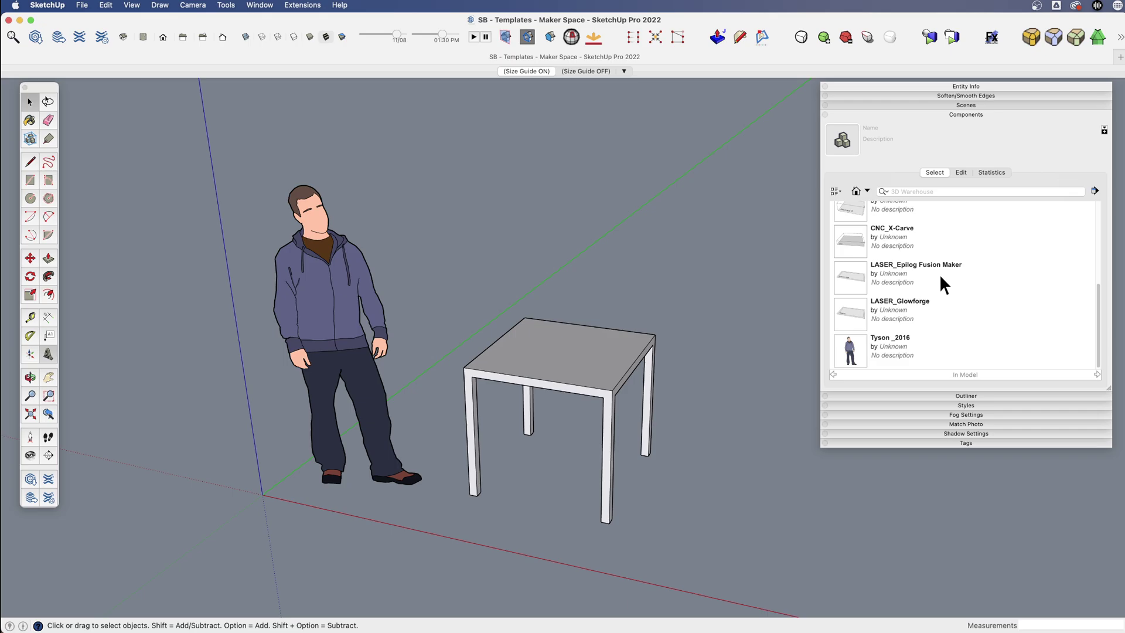
scroll(912, 301, "up", 5)
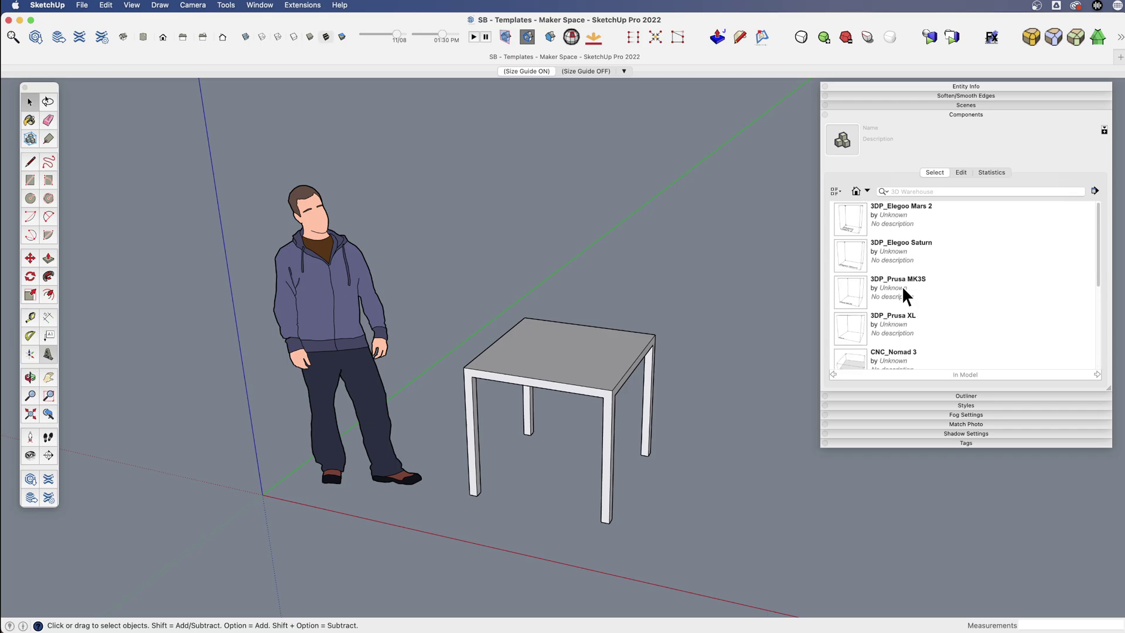
left_click(857, 246)
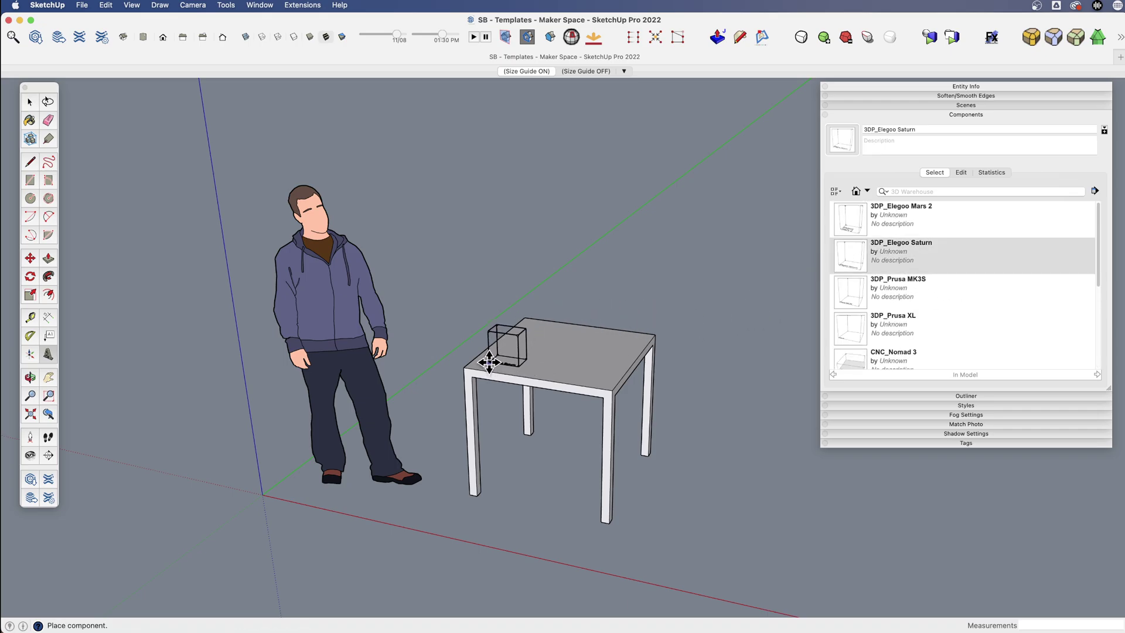
left_click(489, 362)
Place the 3DP_Prusa MK3S and 3DP_Prusa XL components on the tabletop beside the Elegoo Saturn and inspect all three.
left_click(853, 291)
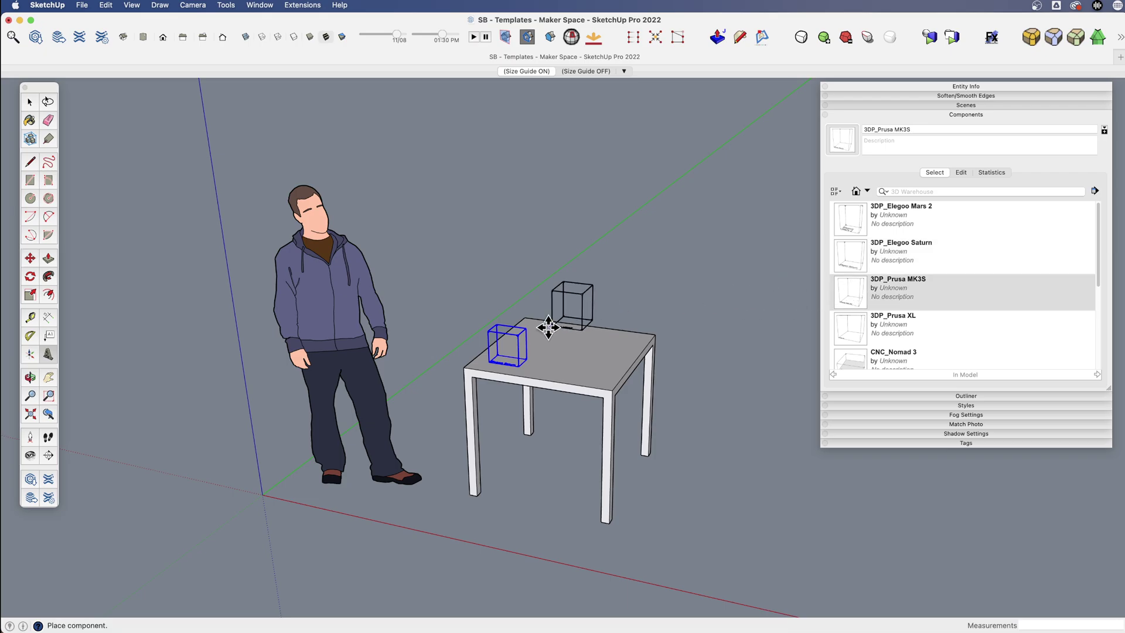
left_click(537, 348)
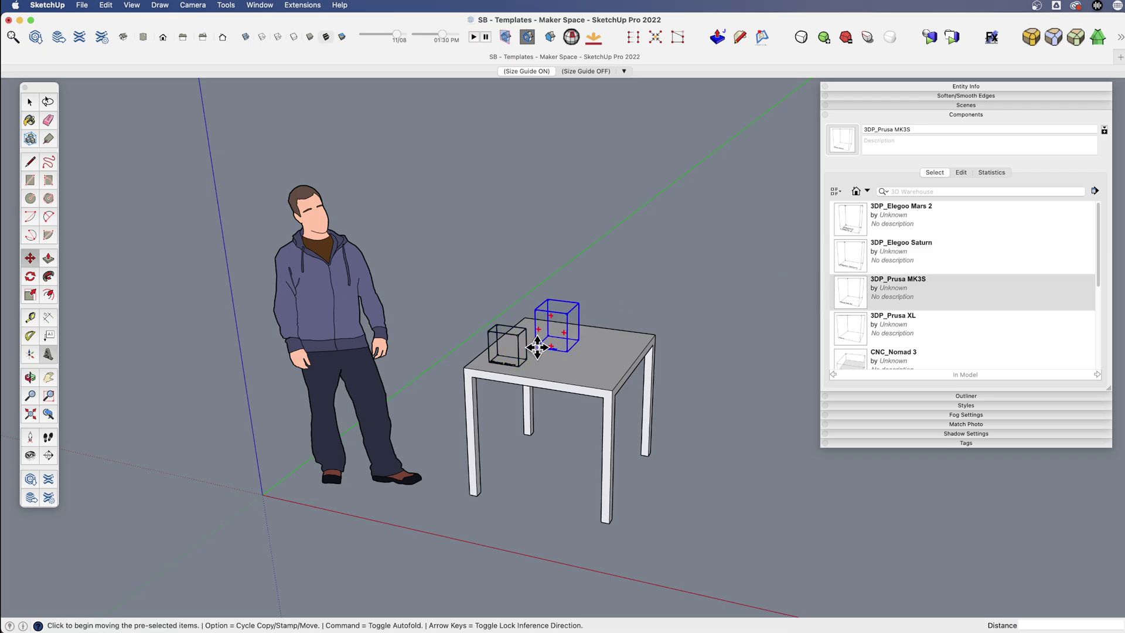
left_click(854, 329)
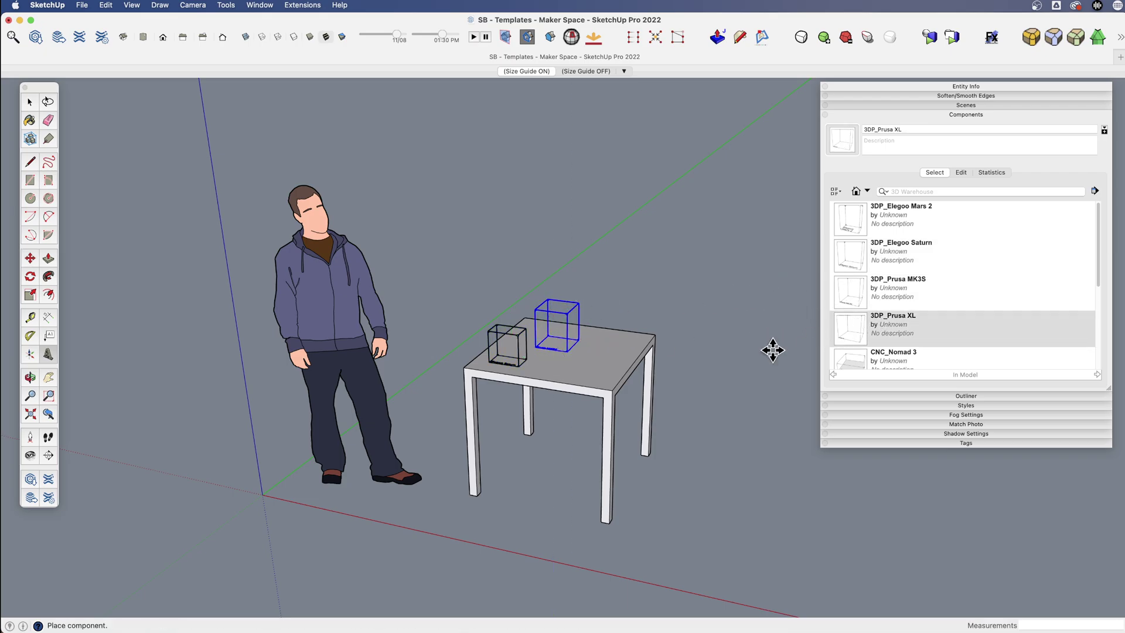
left_click(574, 446)
scroll(565, 352, "up", 5)
middle_click_drag(565, 351, 676, 444)
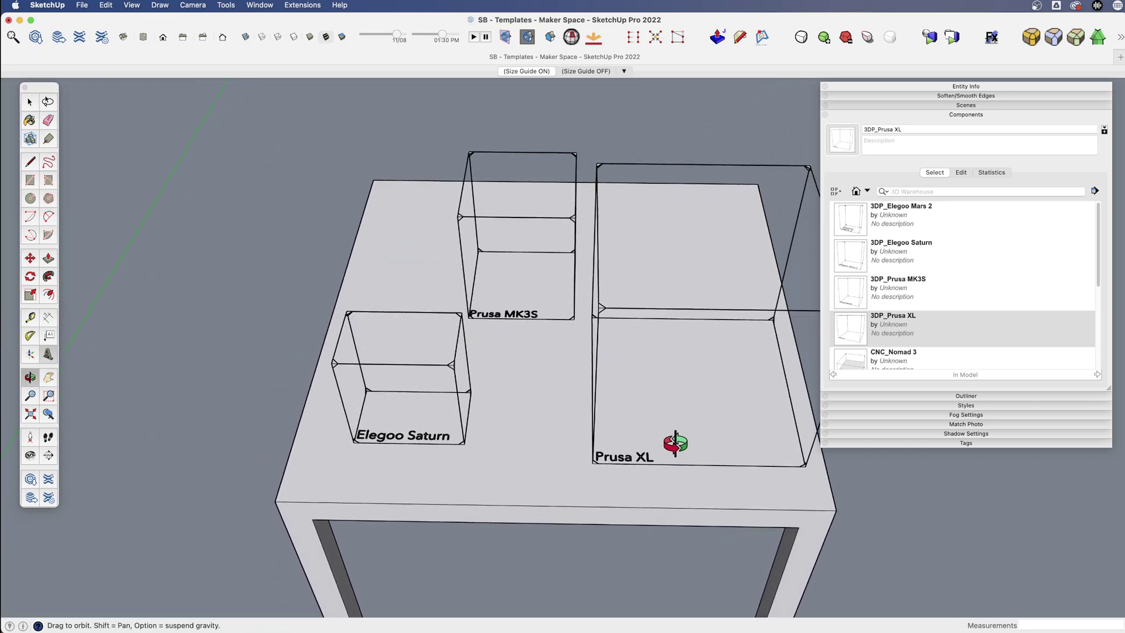
scroll(676, 444, "down", 3)
left_click_drag(675, 444, 836, 327)
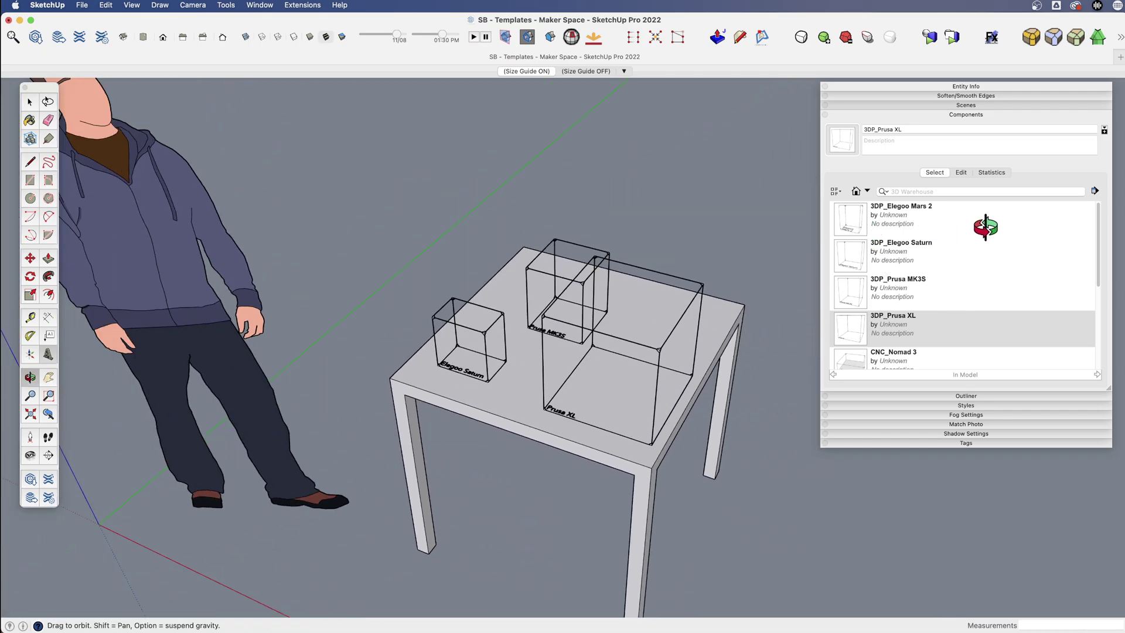
key("space")
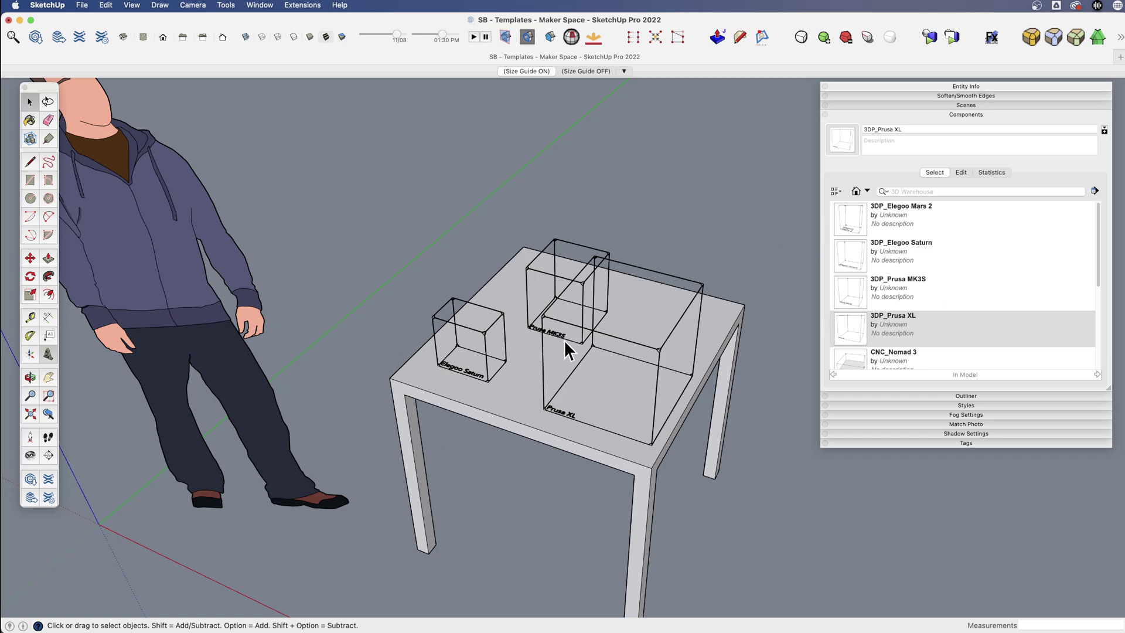
Switch to the (Size Guide OFF) scene and display the model's tags in an enlarged, repositioned list.
middle_click_drag(568, 355, 525, 256)
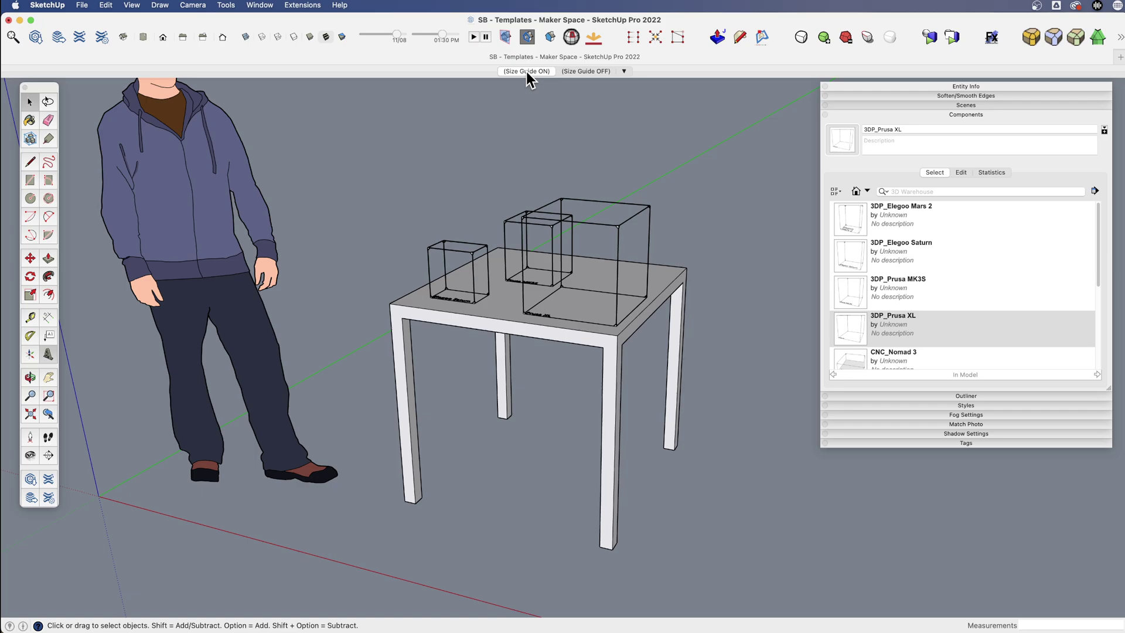
left_click(587, 72)
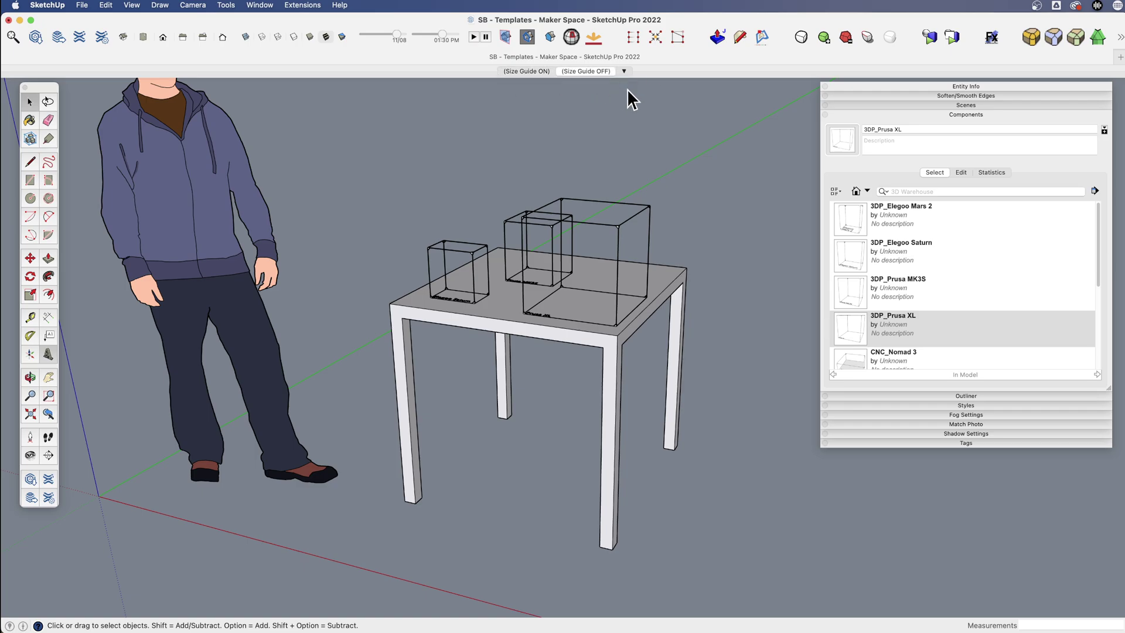
left_click(919, 114)
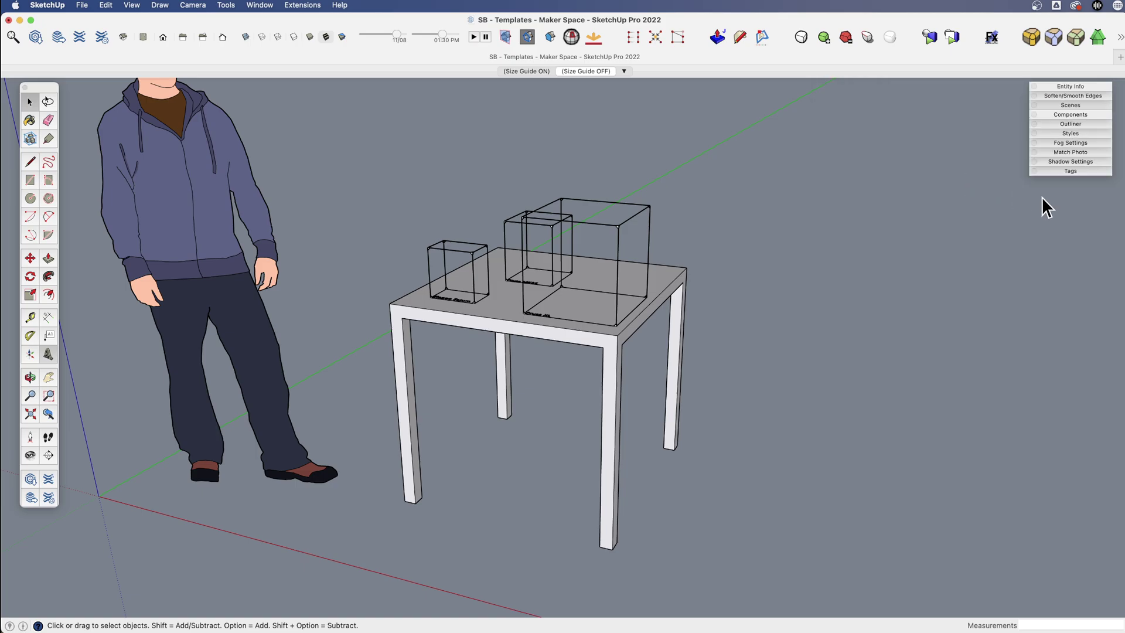
left_click(1064, 171)
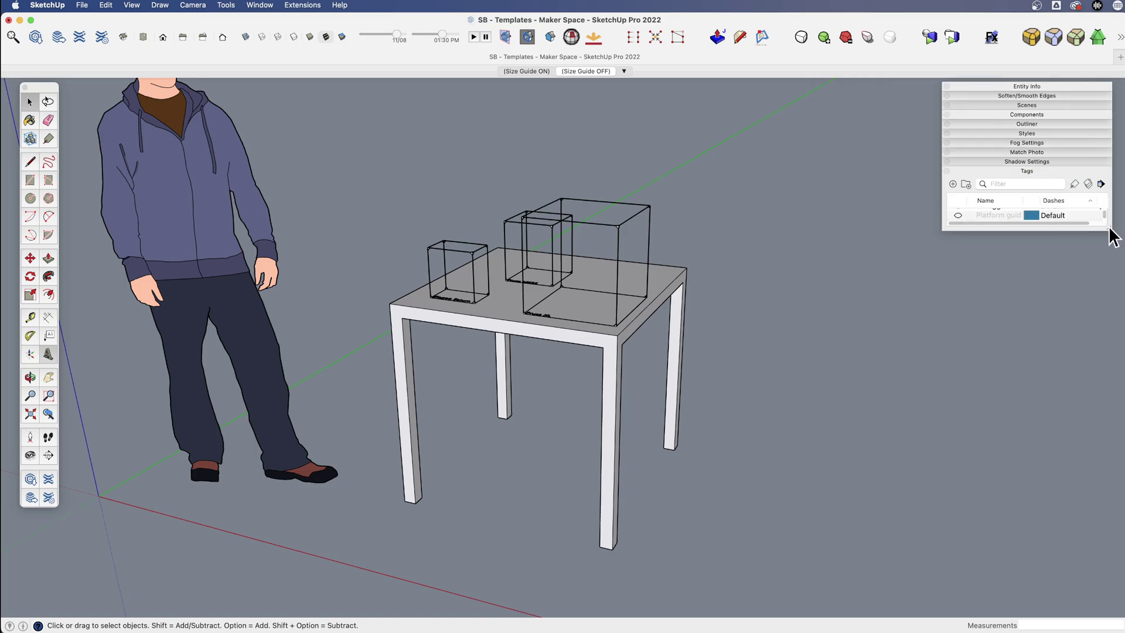
left_click_drag(1109, 227, 1107, 378)
left_click_drag(1065, 89, 981, 106)
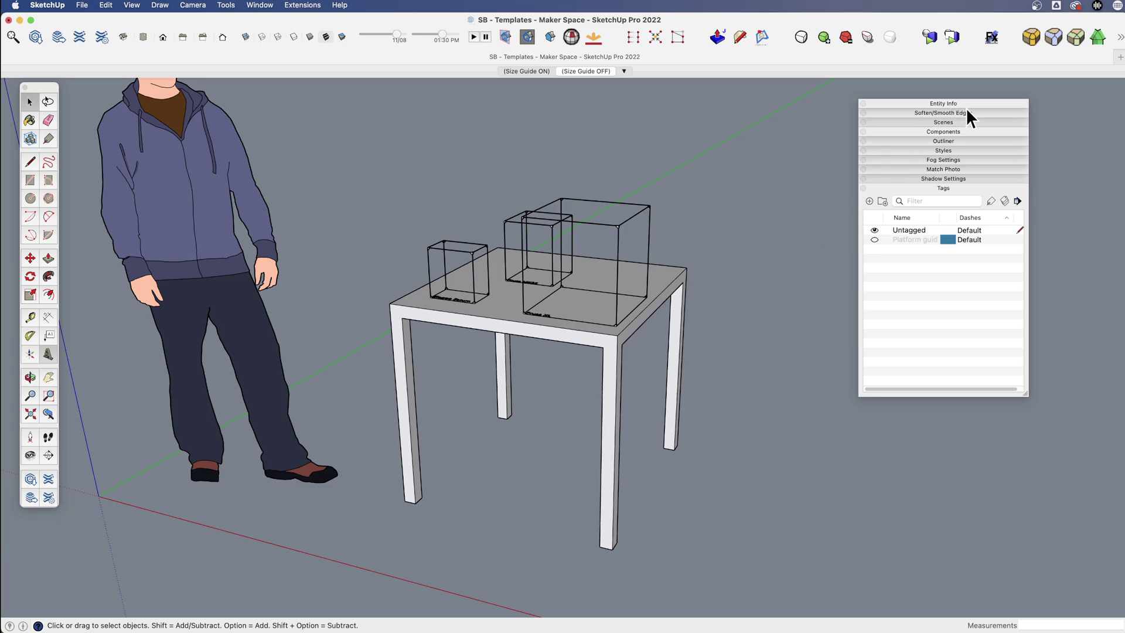
Select the three printer volume components on the table and assign them the Platform guide tag.
left_click(962, 132)
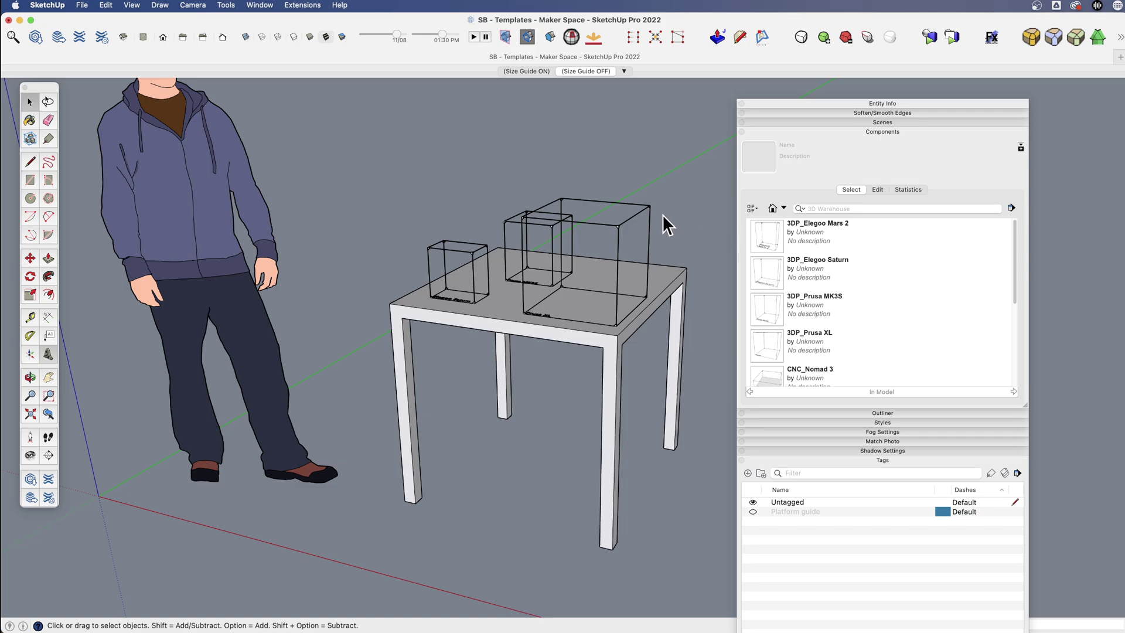
left_click(601, 203)
middle_click_drag(572, 261, 595, 258)
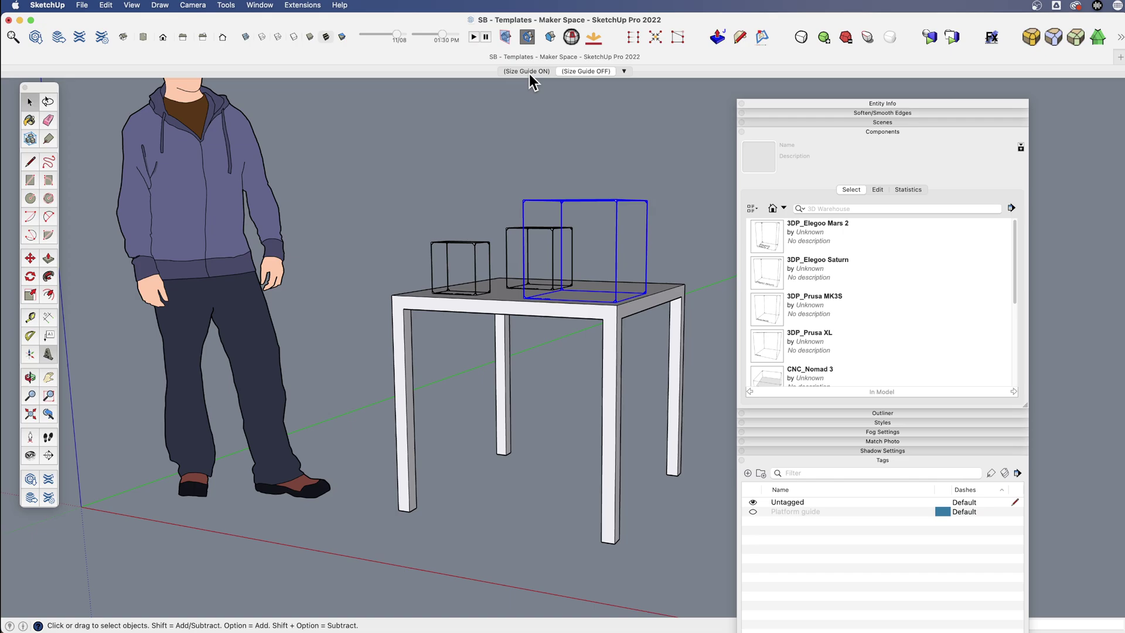
left_click(461, 241, "shift")
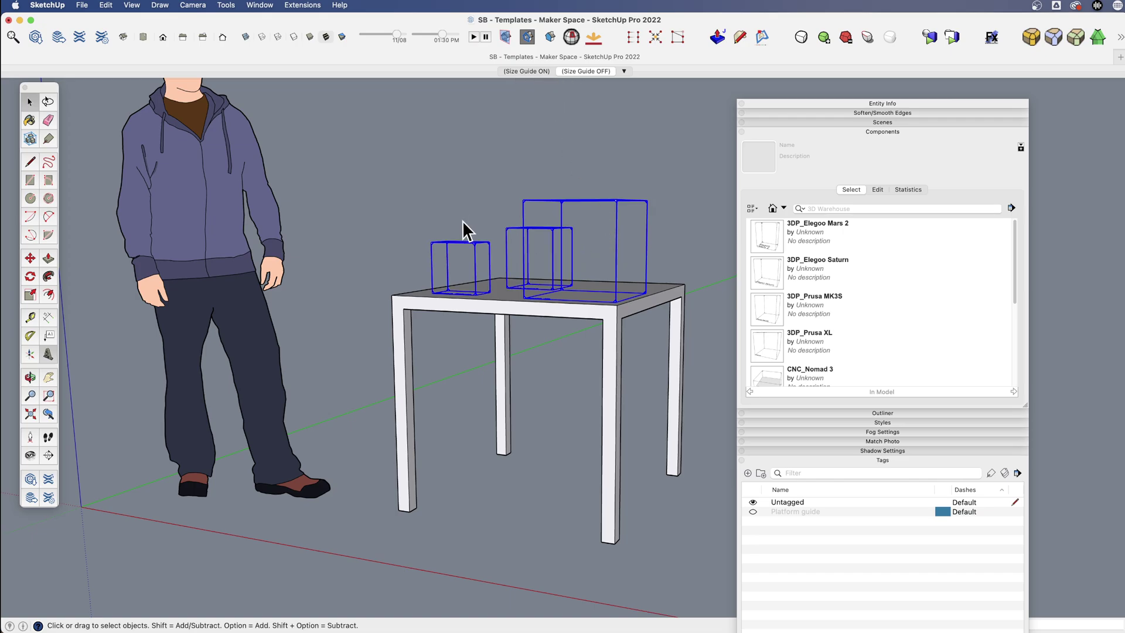
left_click(846, 130)
left_click(869, 103)
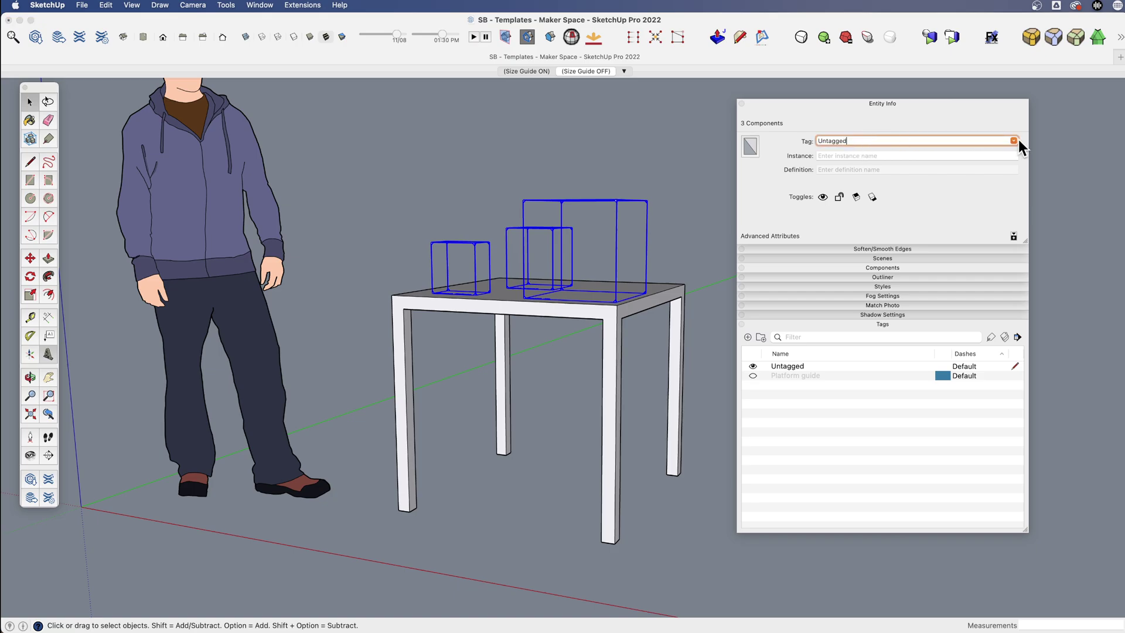
left_click(1014, 140)
left_click(848, 160)
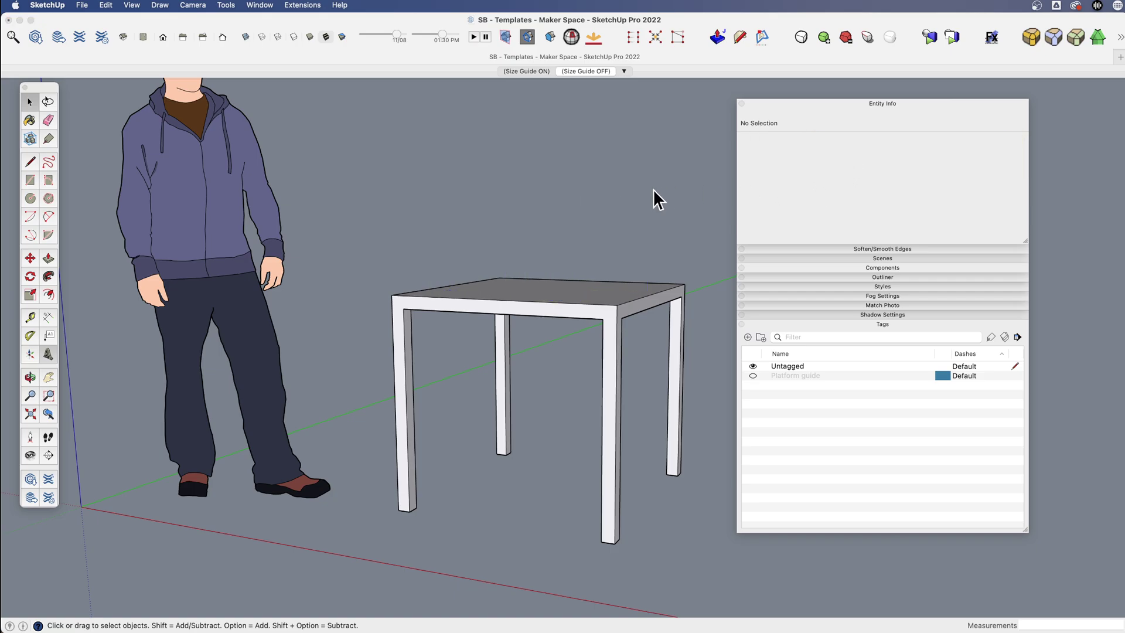
Alternate between the (Size Guide ON) and (Size Guide OFF) scenes to compare the guides' visibility, ending on (Size Guide ON).
key("o")
left_click_drag(666, 209, 661, 293)
key("space")
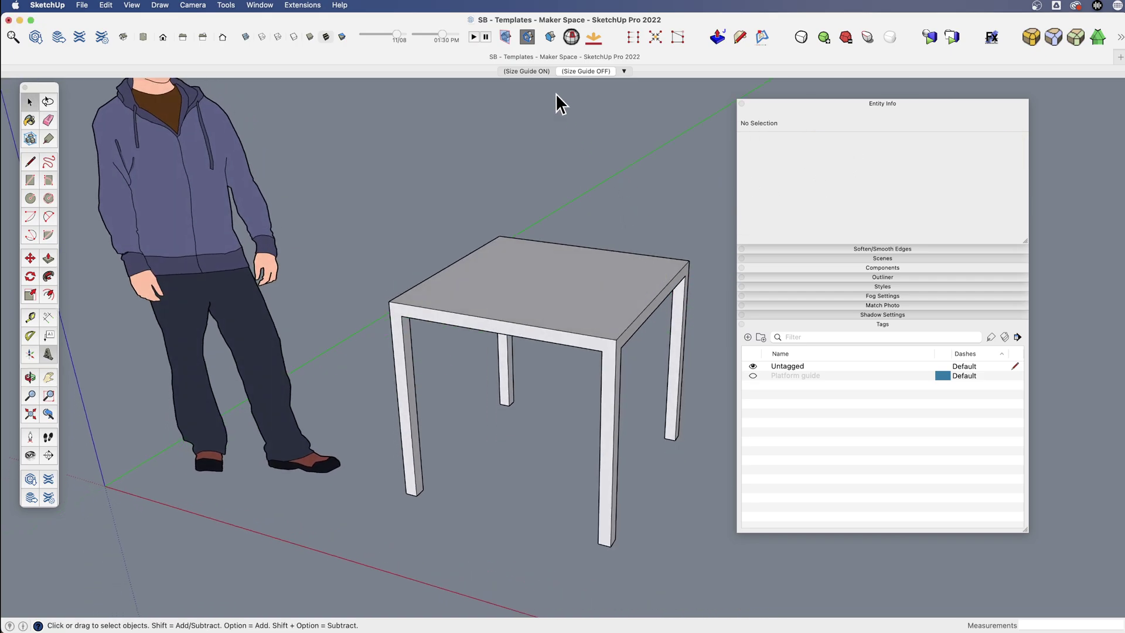
left_click(532, 75)
left_click(568, 73)
left_click(543, 73)
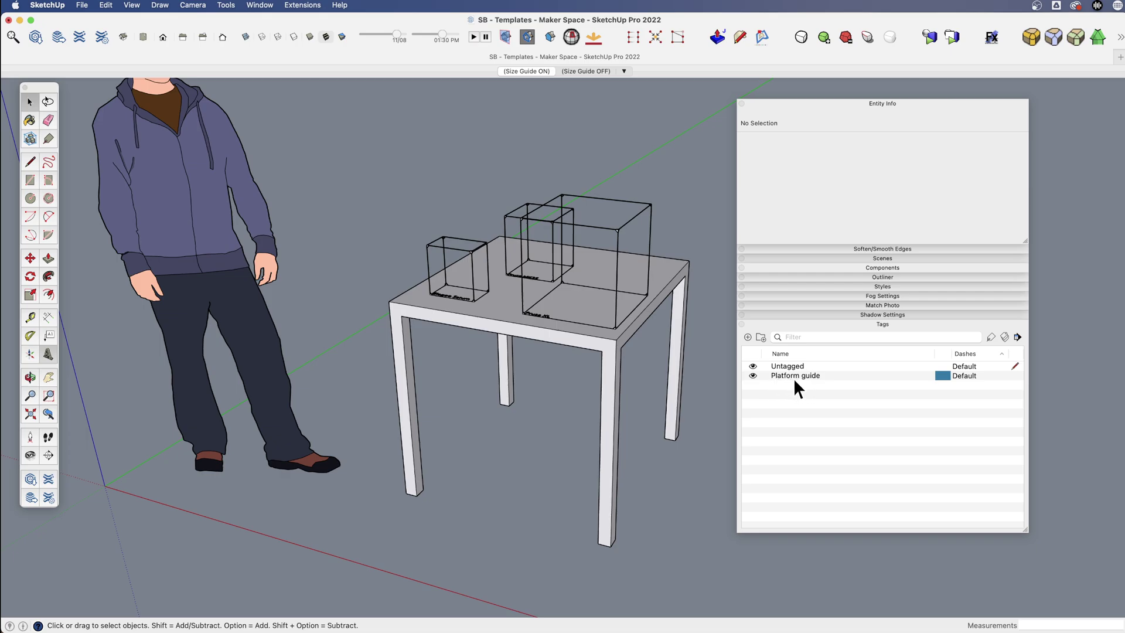
left_click(584, 71)
left_click(525, 71)
left_click(580, 71)
left_click(529, 71)
mouse_move(605, 416)
middle_mouse_down()
mouse_move(578, 319)
mouse_move(570, 402)
mouse_move(597, 428)
middle_mouse_up()
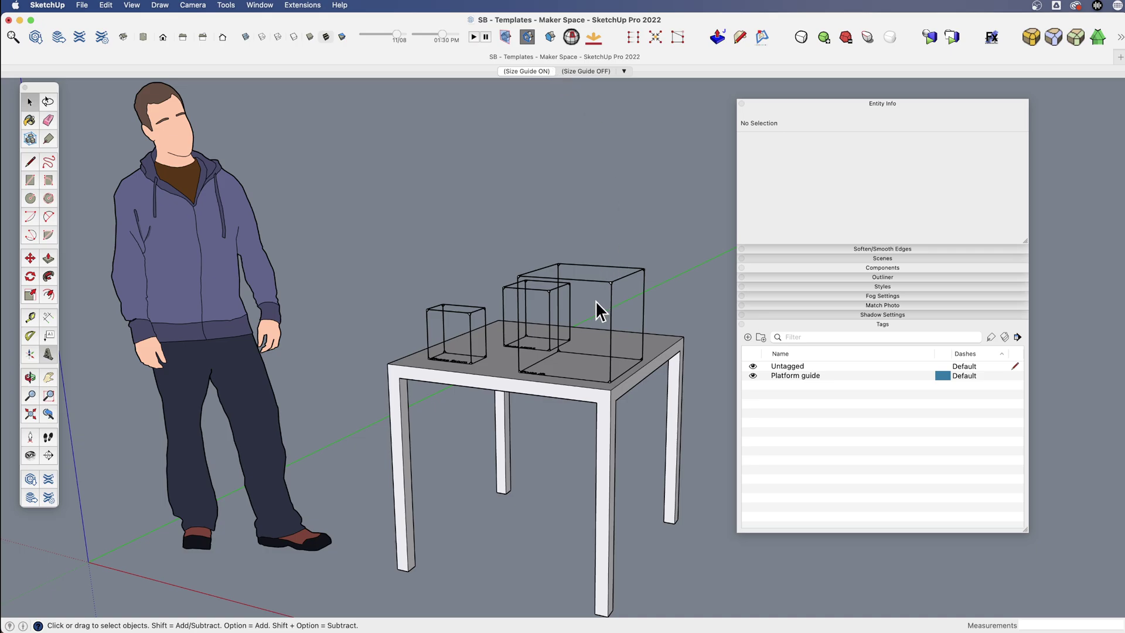
Collapse the entity information and delete the three printer volume components from the tabletop.
left_click(934, 104)
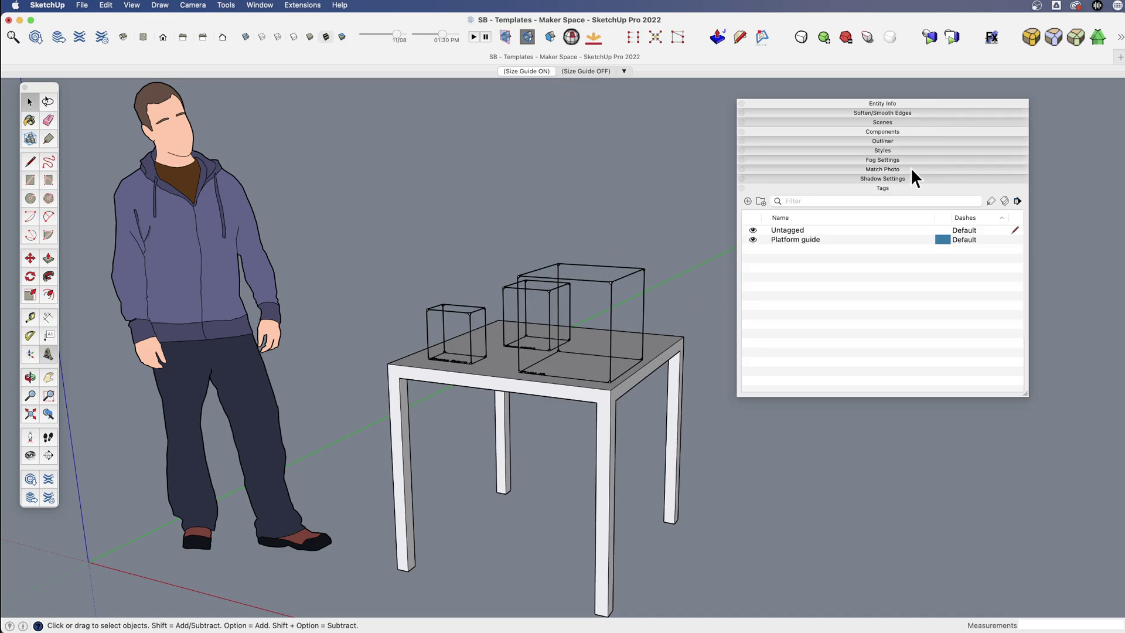
left_click_drag(592, 311, 411, 279)
key("Delete")
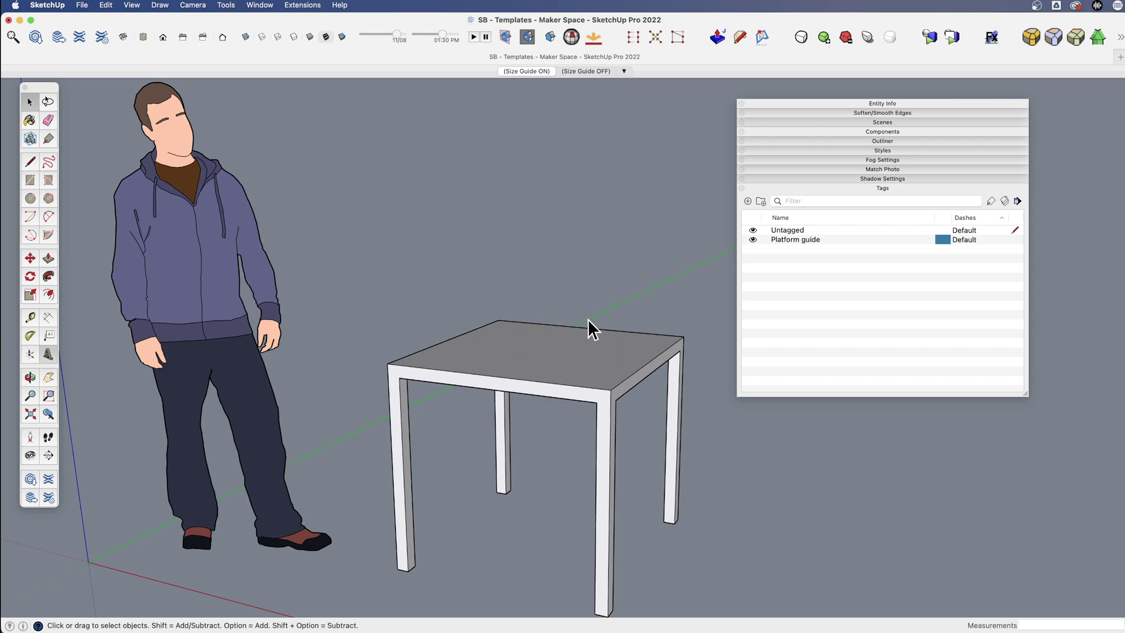
scroll(529, 427, "down", 3)
scroll(517, 421, "down", 1)
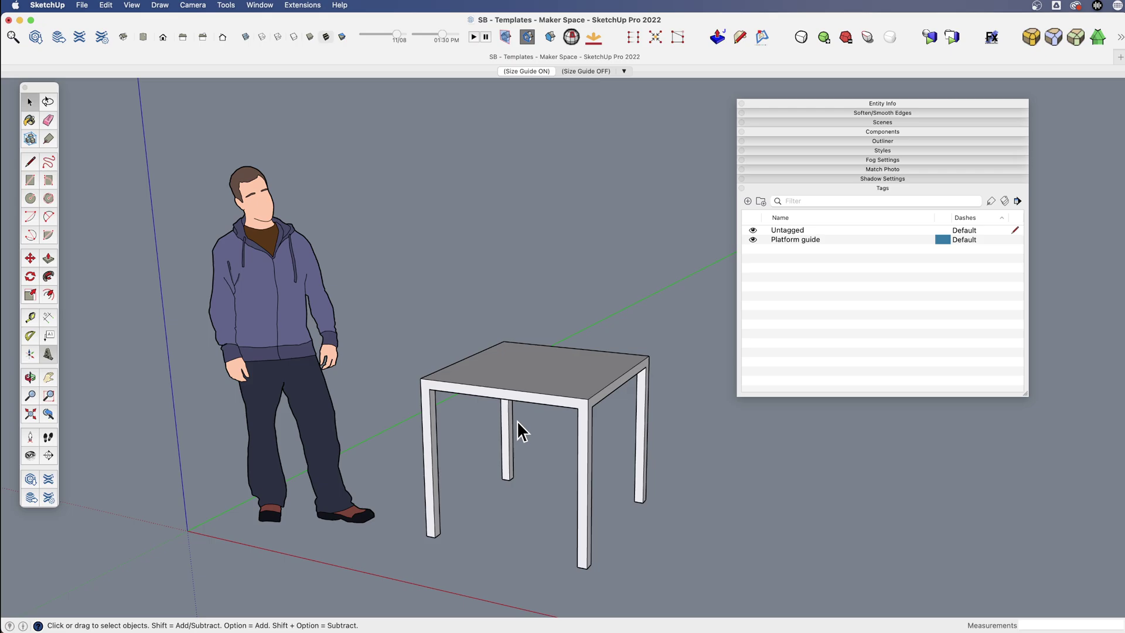
Collapse the tags list and briefly display the in-model components of the maker-space template.
mouse_move(516, 420)
middle_mouse_down("shift")
mouse_move(539, 389)
mouse_move(528, 402)
middle_mouse_up("shift")
left_click(879, 188)
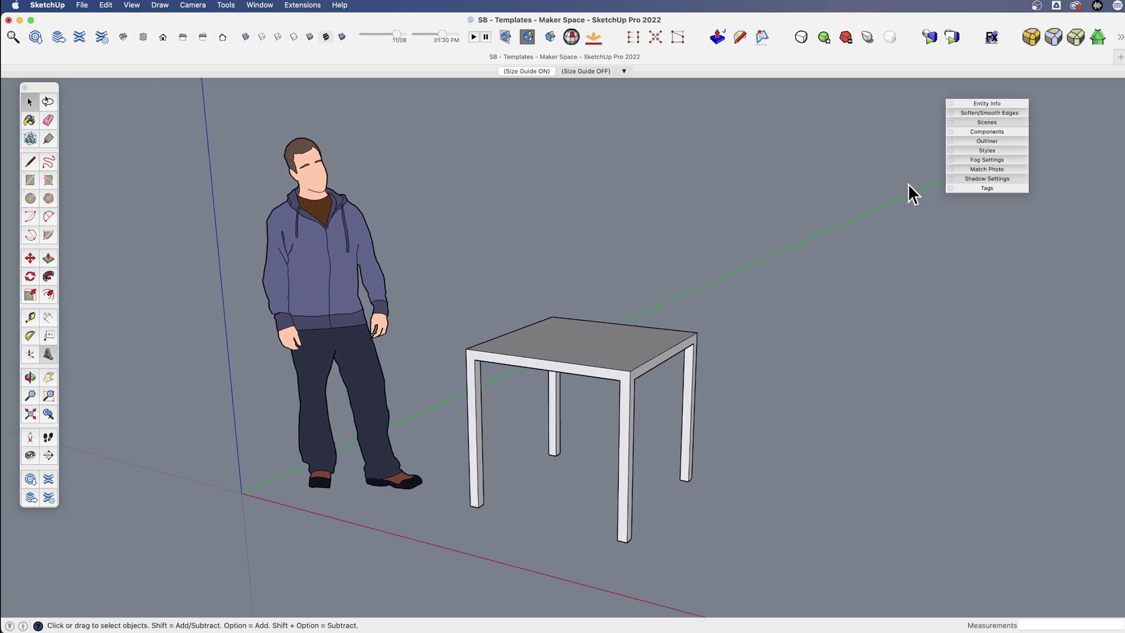
left_click(1004, 130)
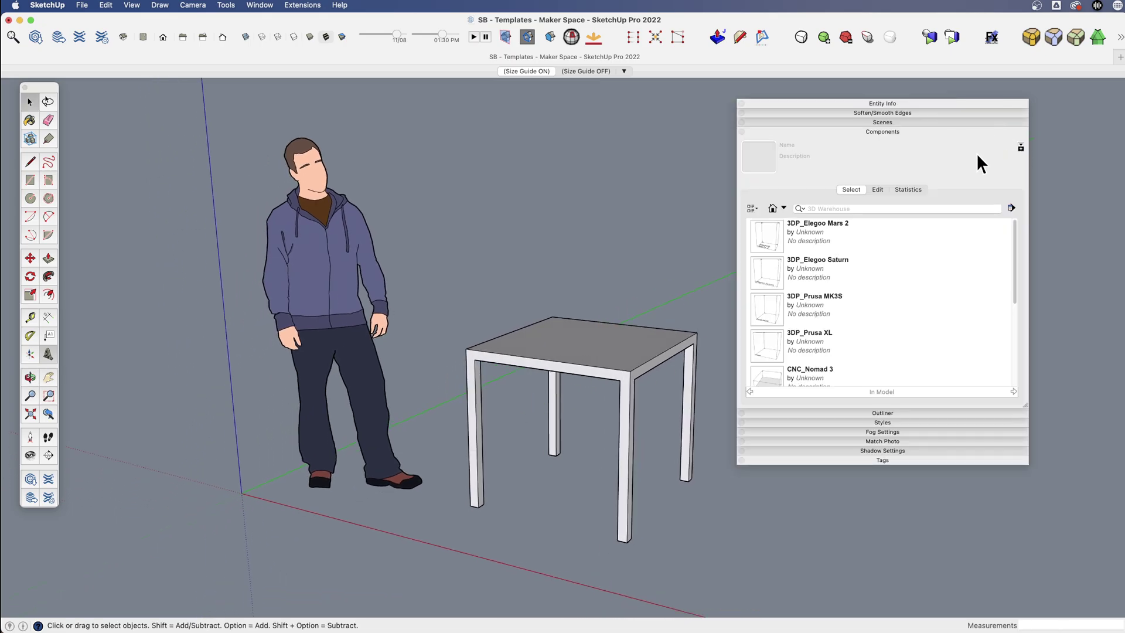
left_click(941, 131)
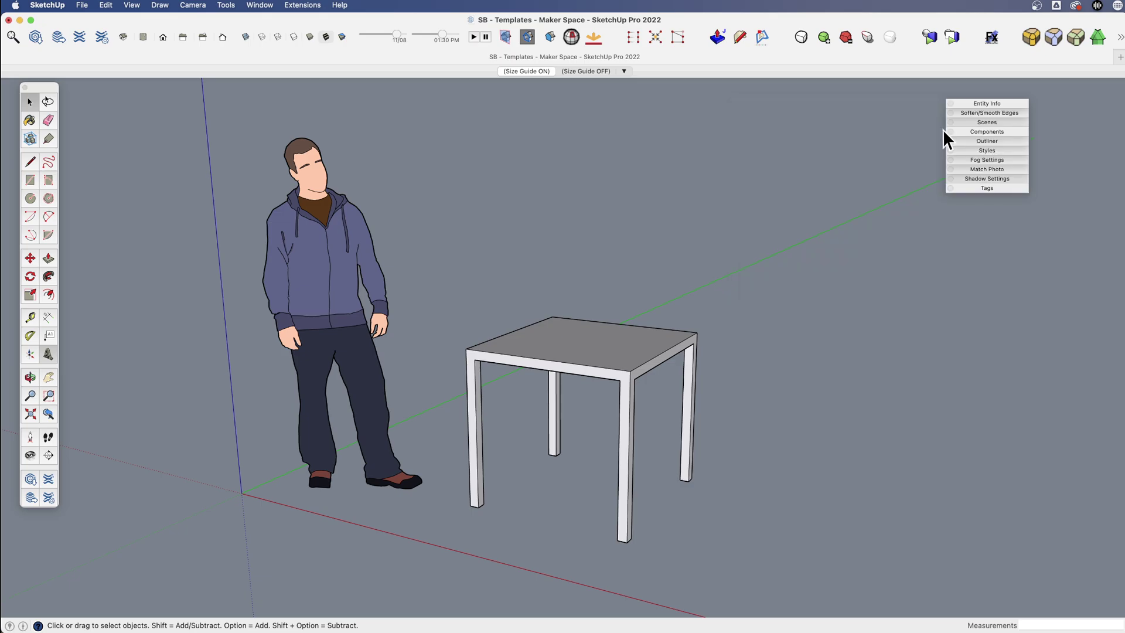
Set the camera's field of view to 50 degrees and frame the figure and table closely from a lower angle.
key("z")
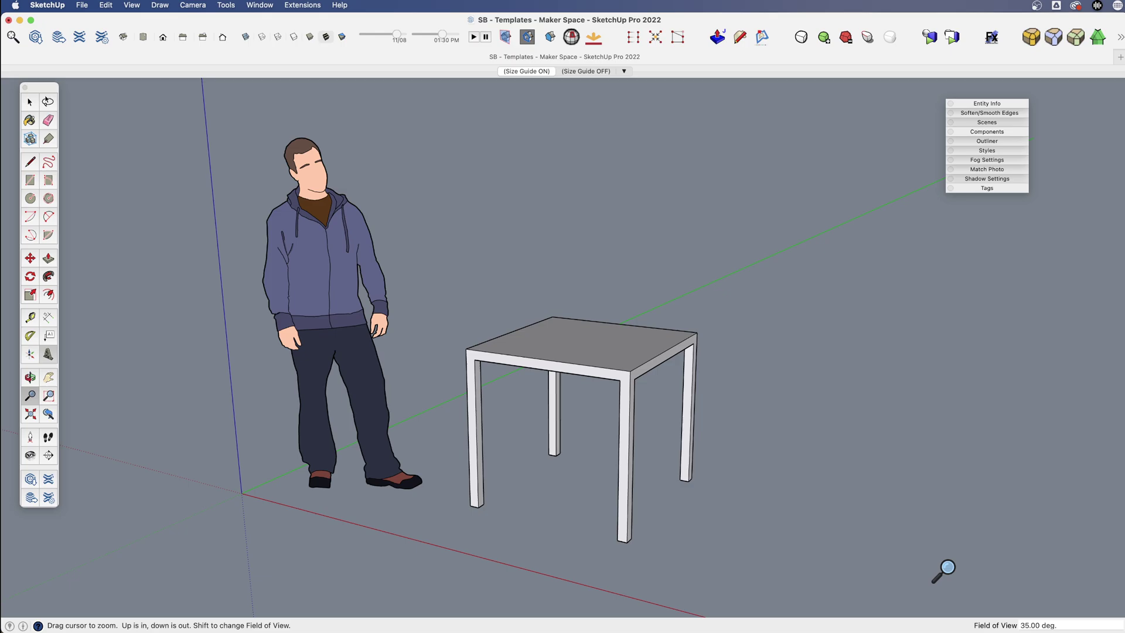
type("50")
key("Return")
scroll(592, 389, "up", 5)
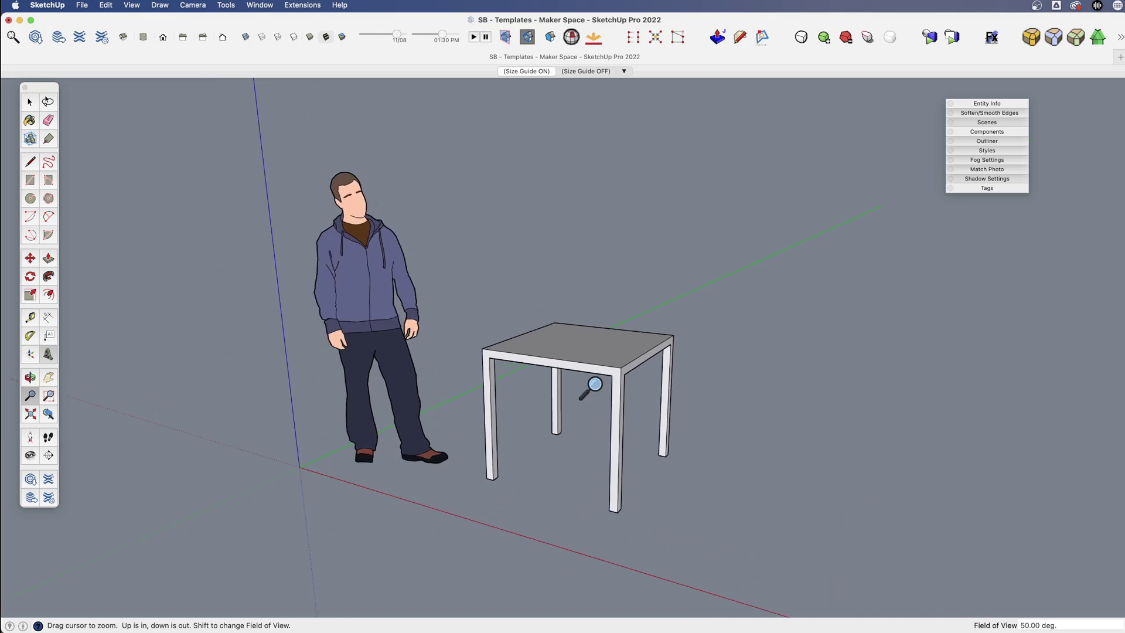
middle_click_drag(582, 389, 610, 381)
scroll(582, 443, "up", 3)
middle_click_drag(582, 444, 583, 432)
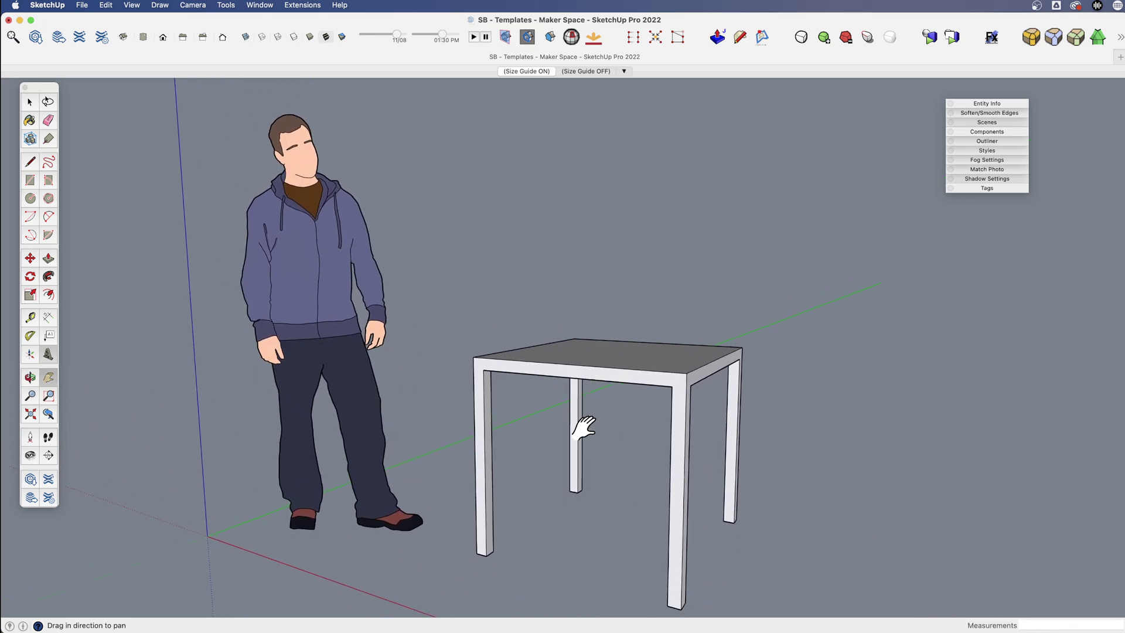
key("space")
Review the scene transition and delay settings in the model's animation options, then close them.
left_click(188, 8)
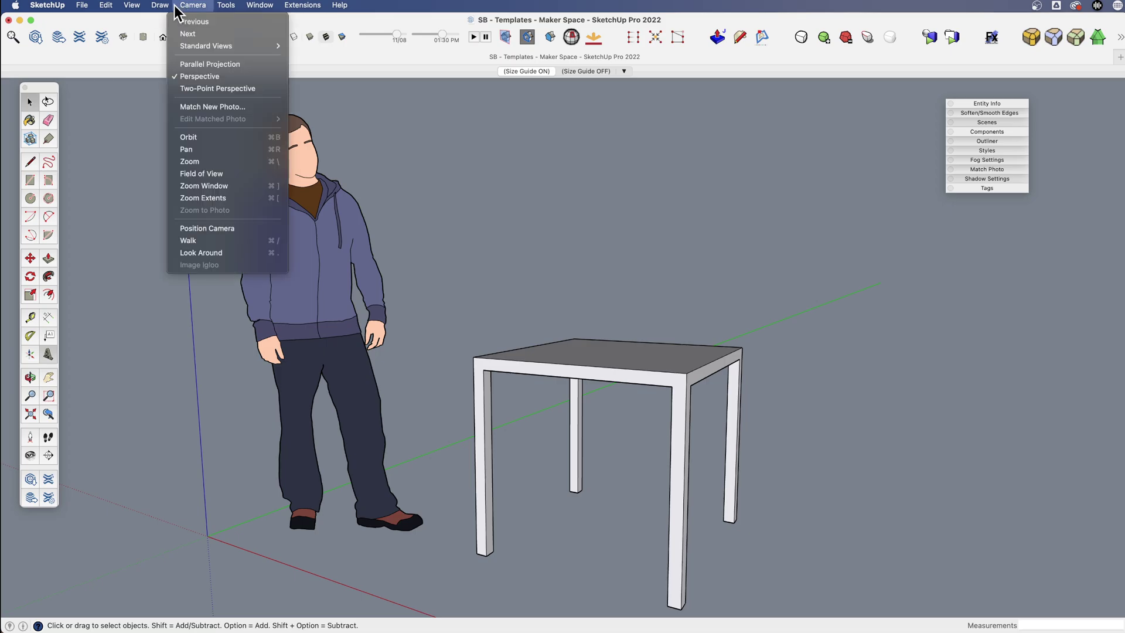
mouse_move(134, 6)
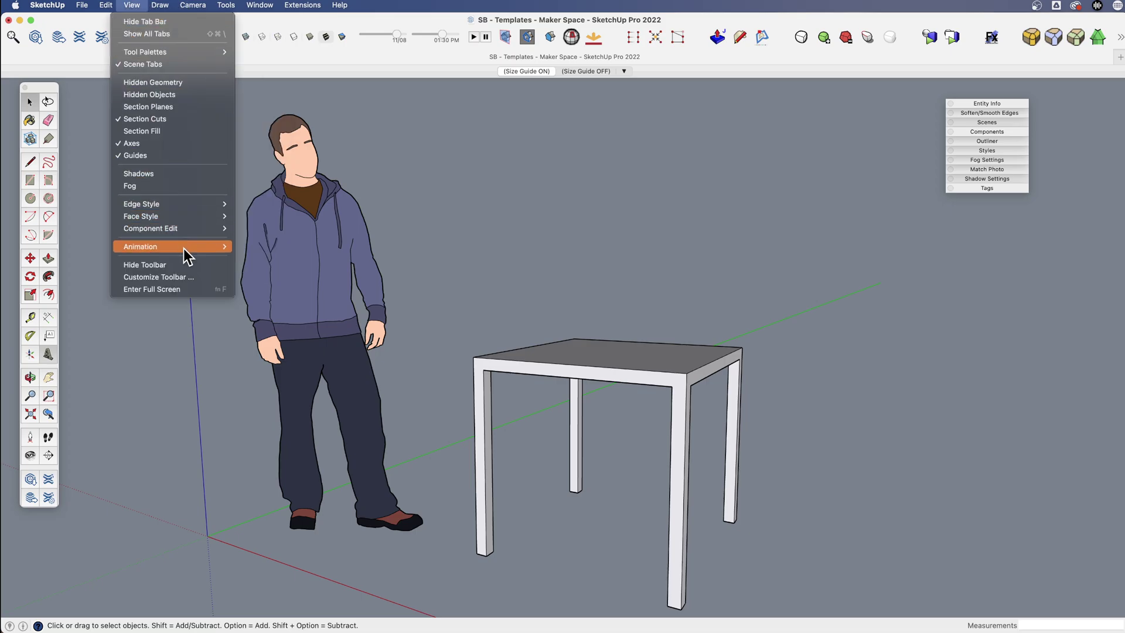
mouse_move(183, 248)
left_click(277, 331)
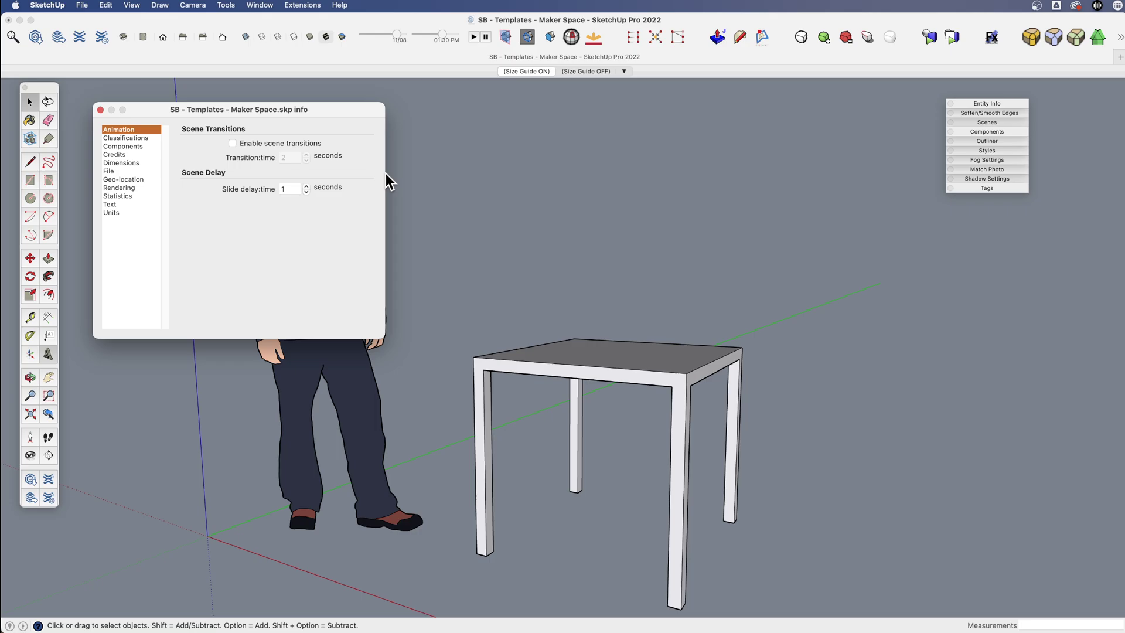
left_click(100, 109)
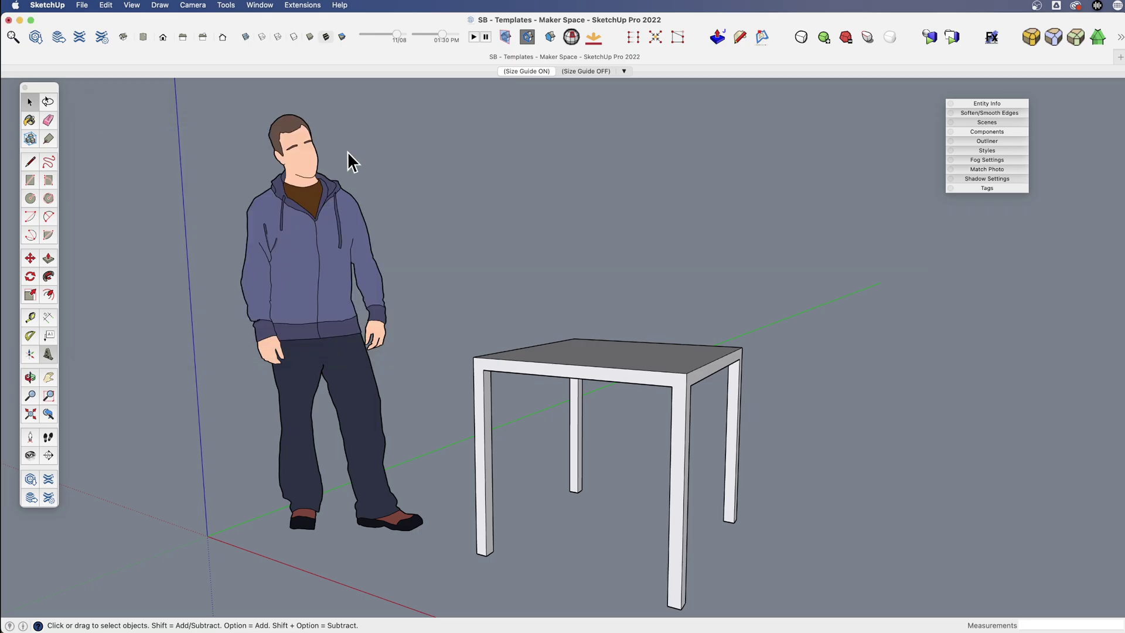
Turn off the Use Scene Thumbnails option, then collapse the scenes list and reposition the palettes with the in-model components displayed.
left_click(1000, 131)
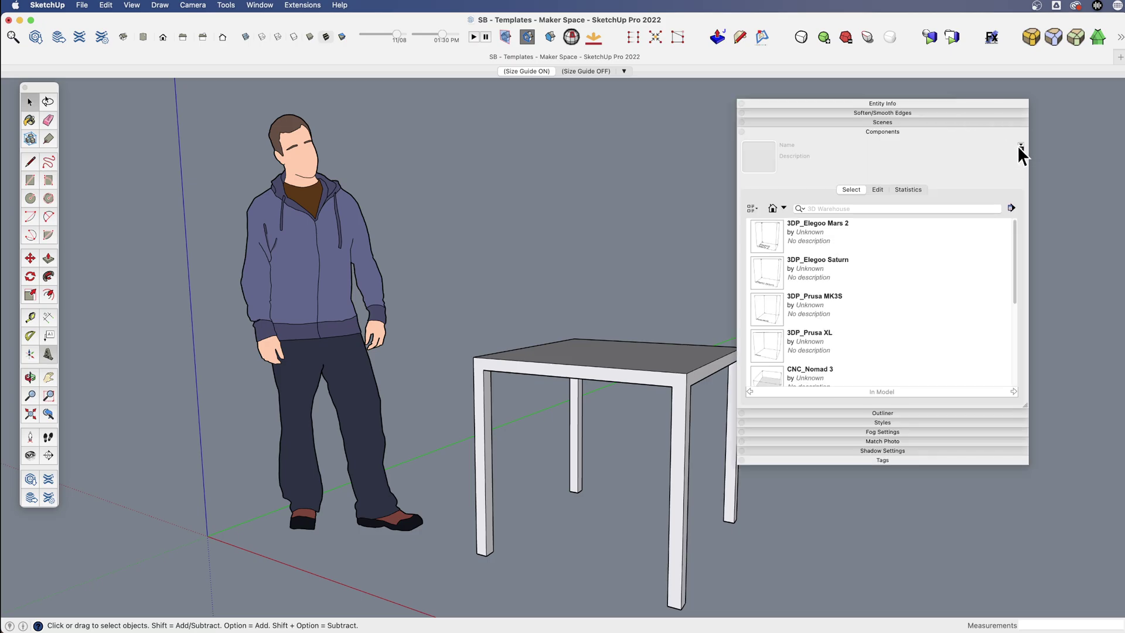
left_click(920, 124)
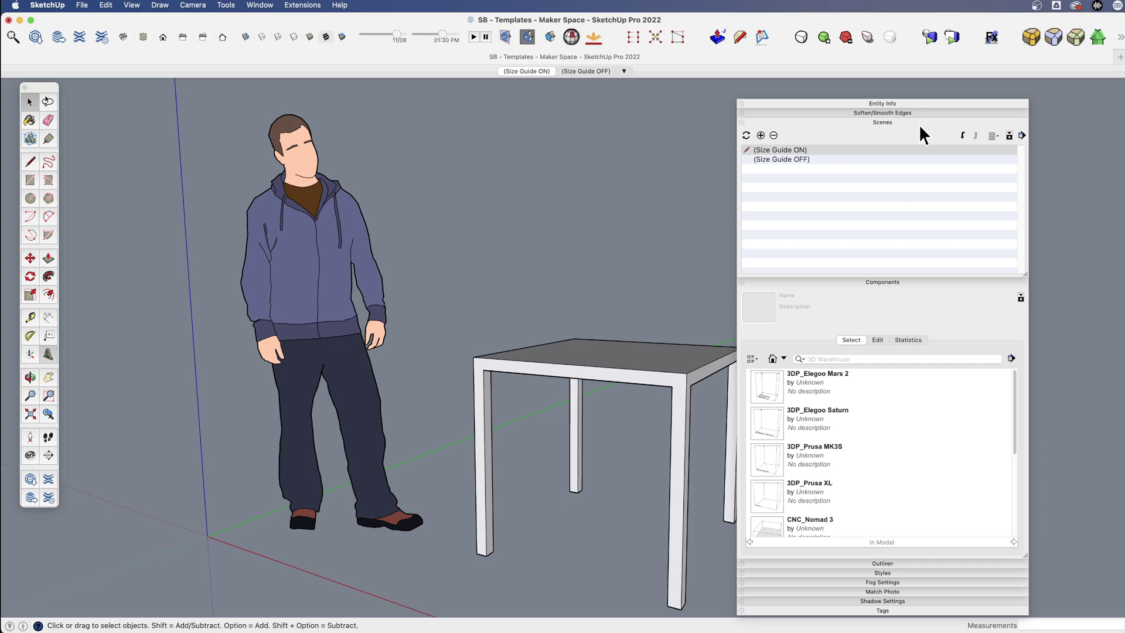
left_click(1021, 135)
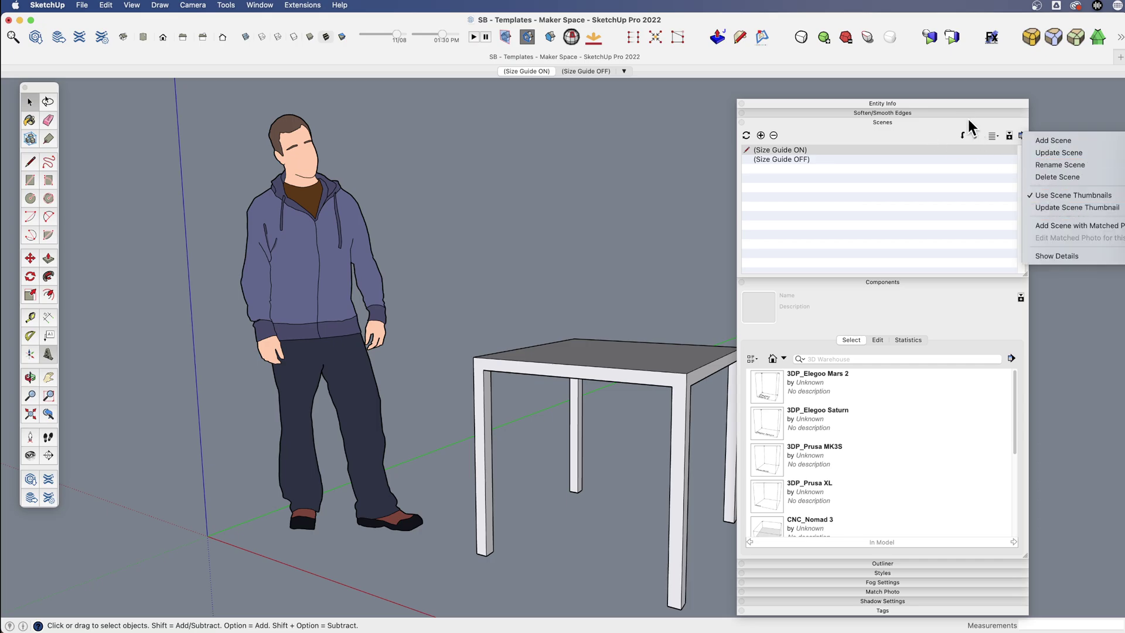
left_click_drag(929, 102, 815, 96)
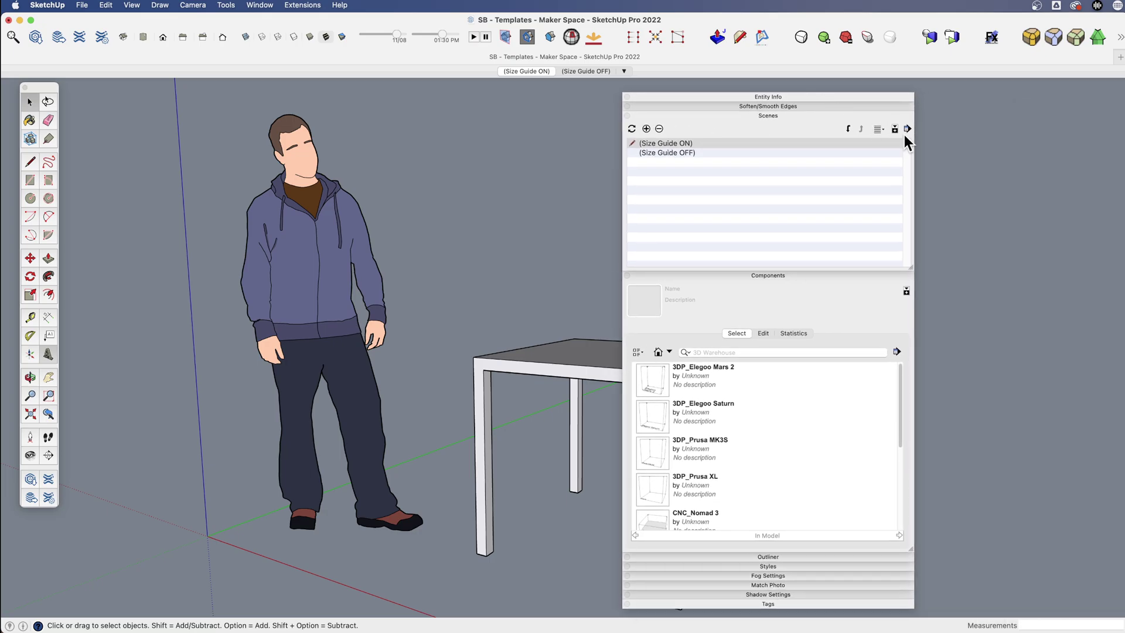
left_click(907, 129)
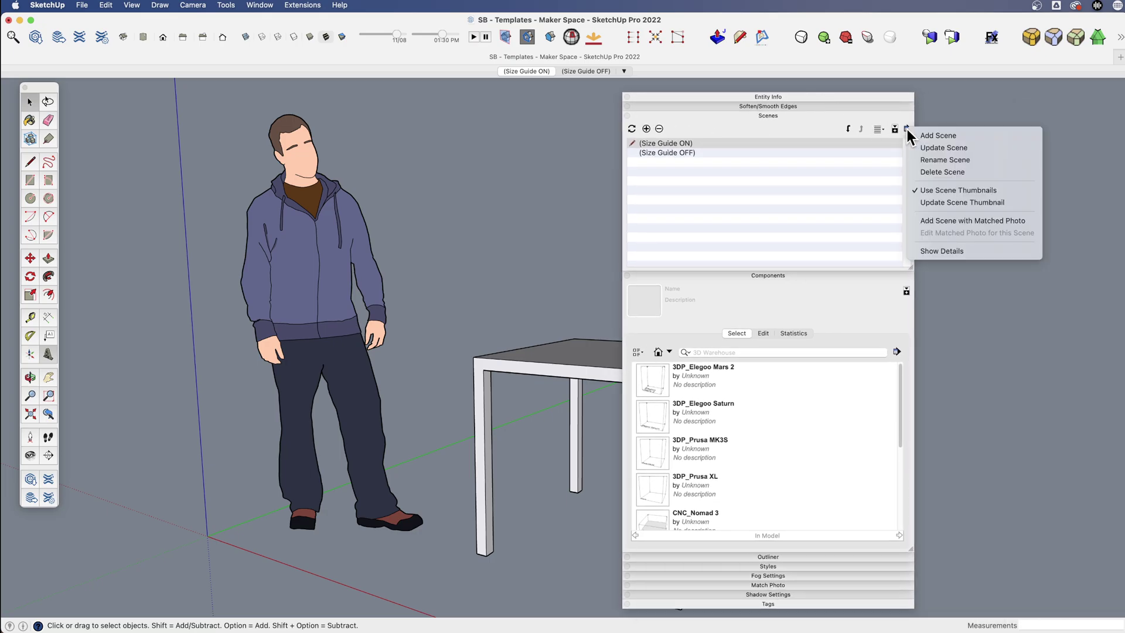
left_click(940, 192)
left_click(820, 116)
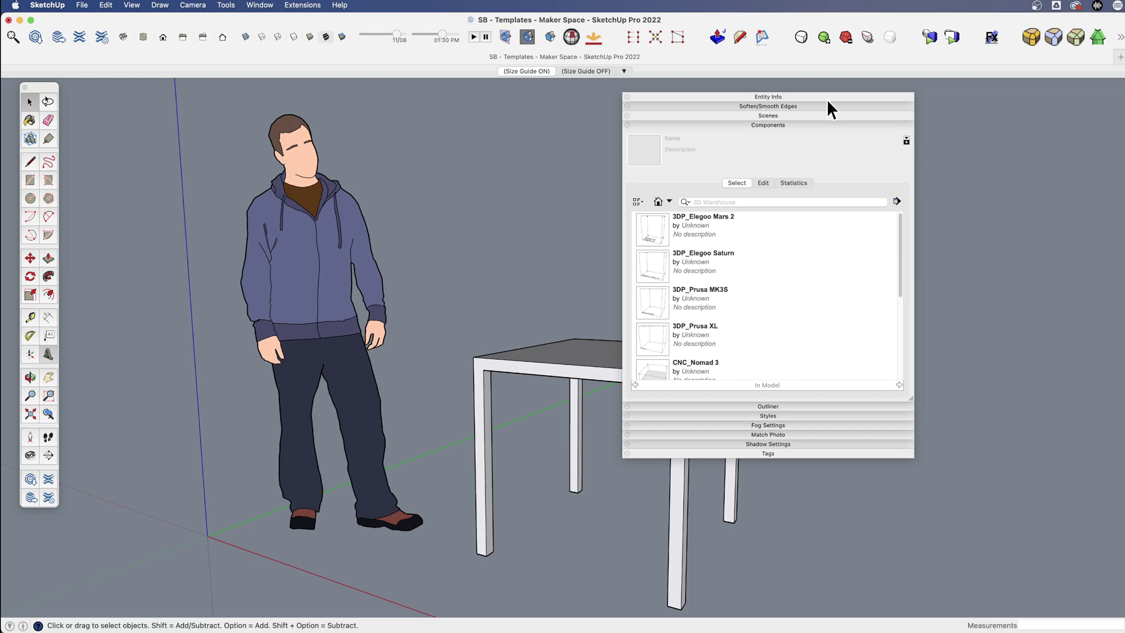
left_click_drag(815, 104, 979, 99)
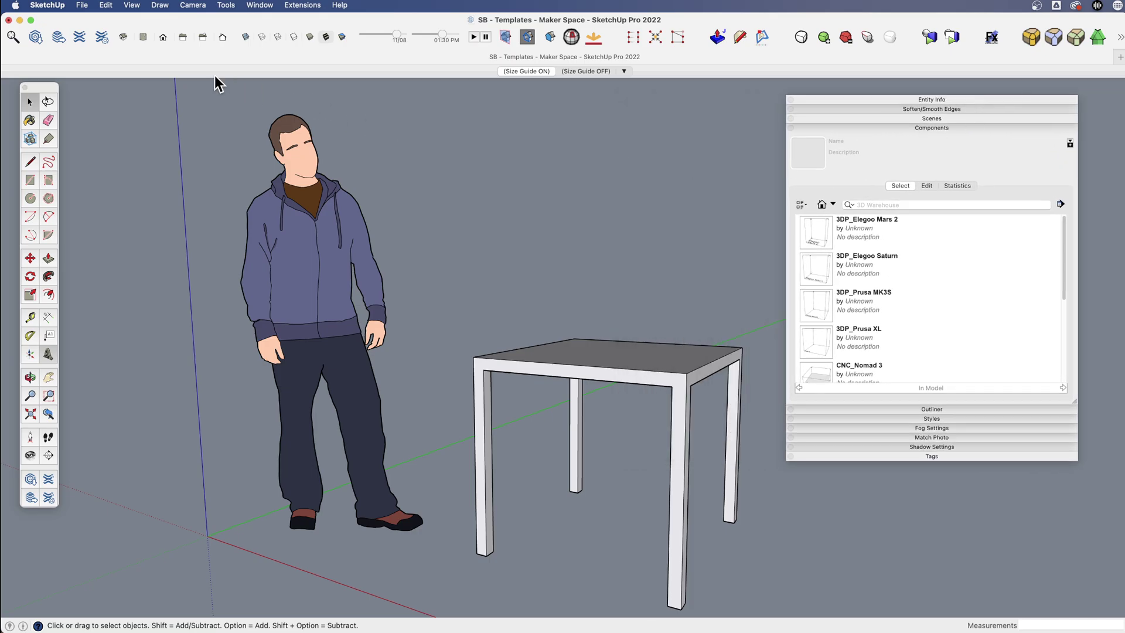
Save the model as a template named Maker Space without setting it as the default template.
left_click(82, 5)
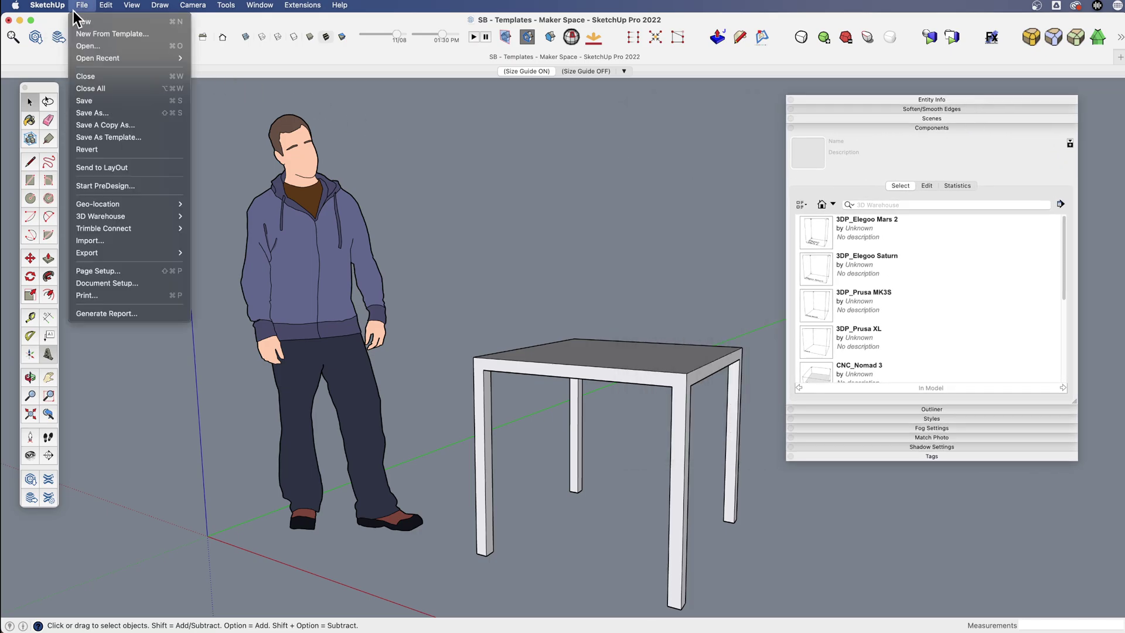
left_click(133, 139)
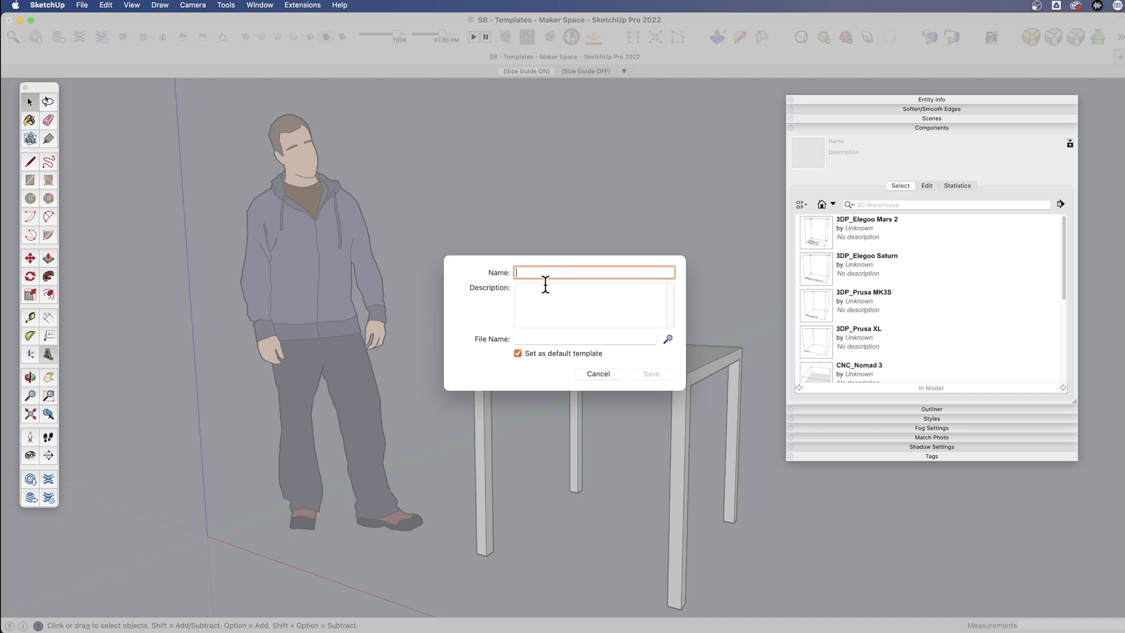
type("Maker Space")
left_click(518, 353)
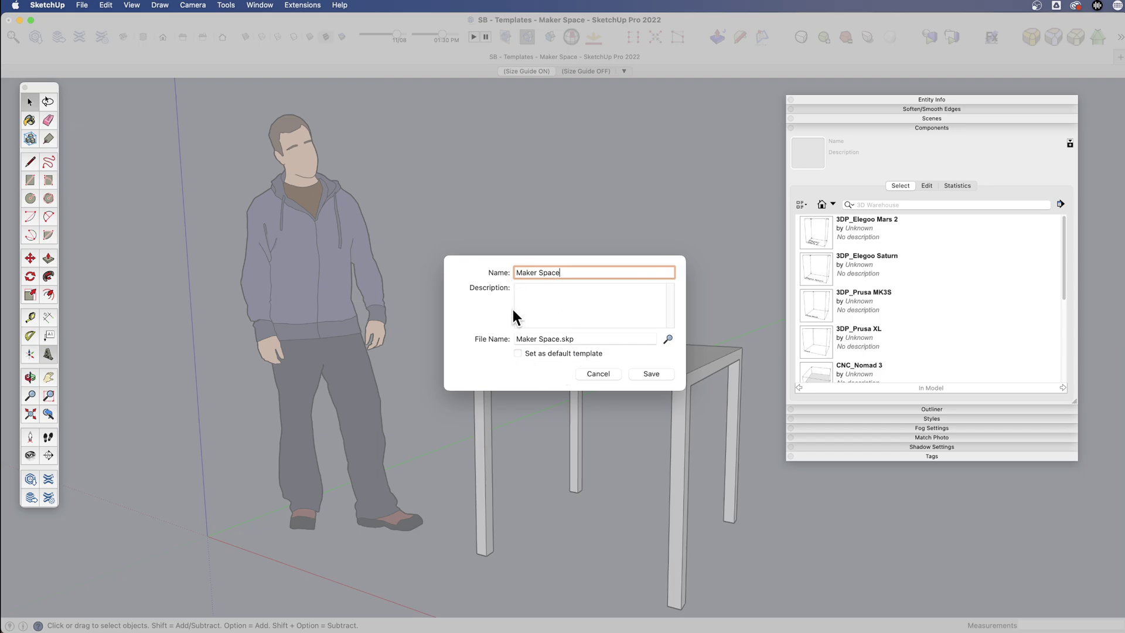
left_click(645, 373)
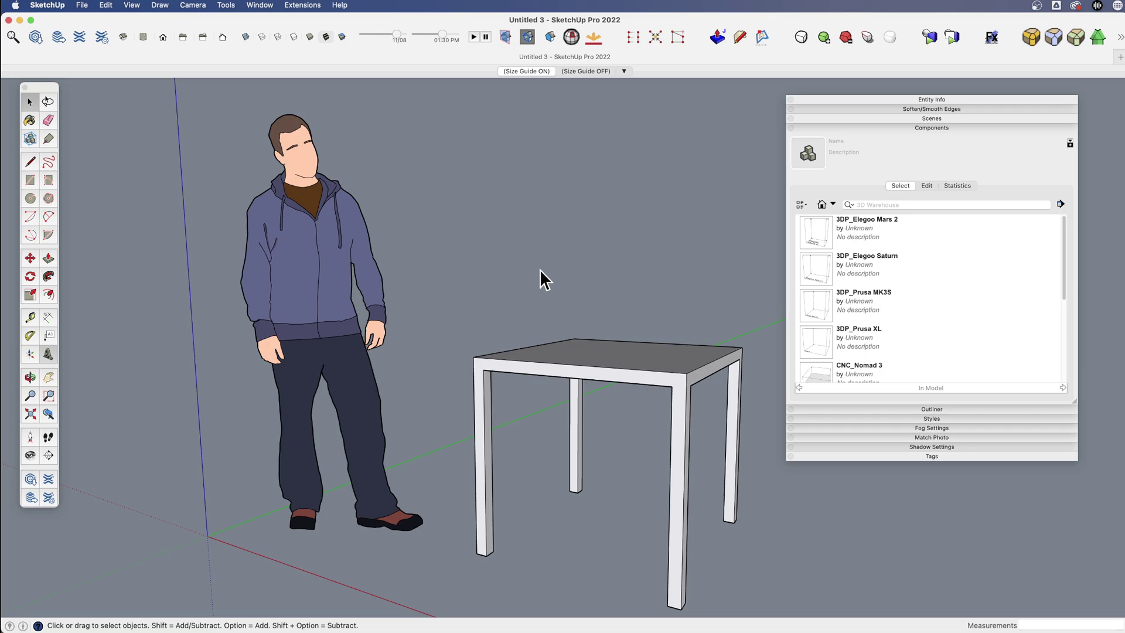
Check the personal templates available for a new model, then close the template chooser.
left_click(83, 6)
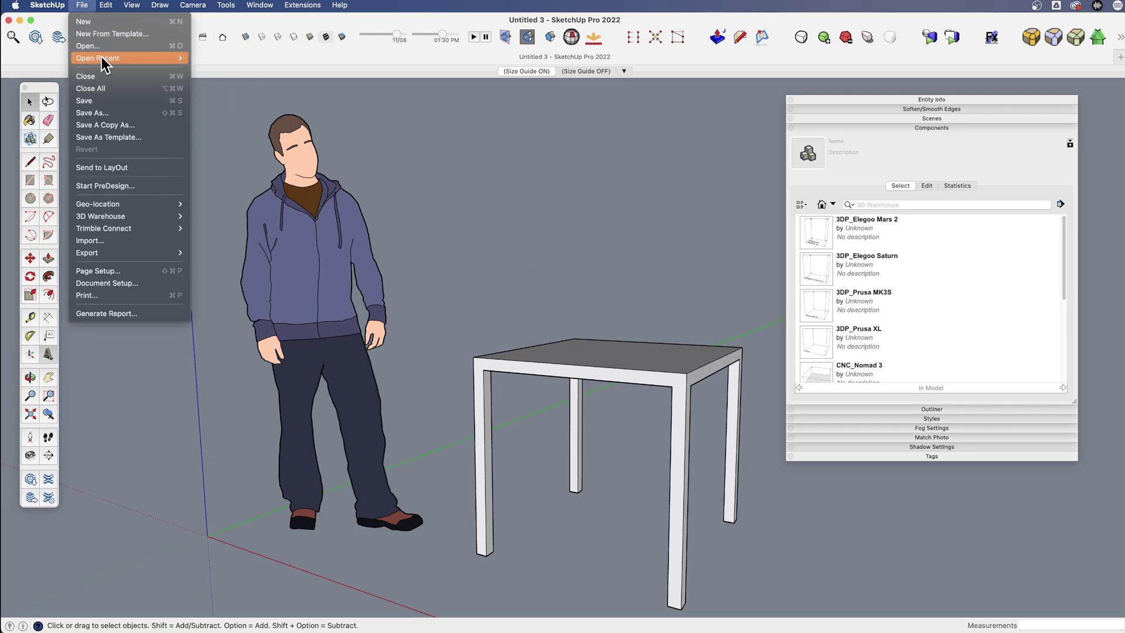
left_click(101, 34)
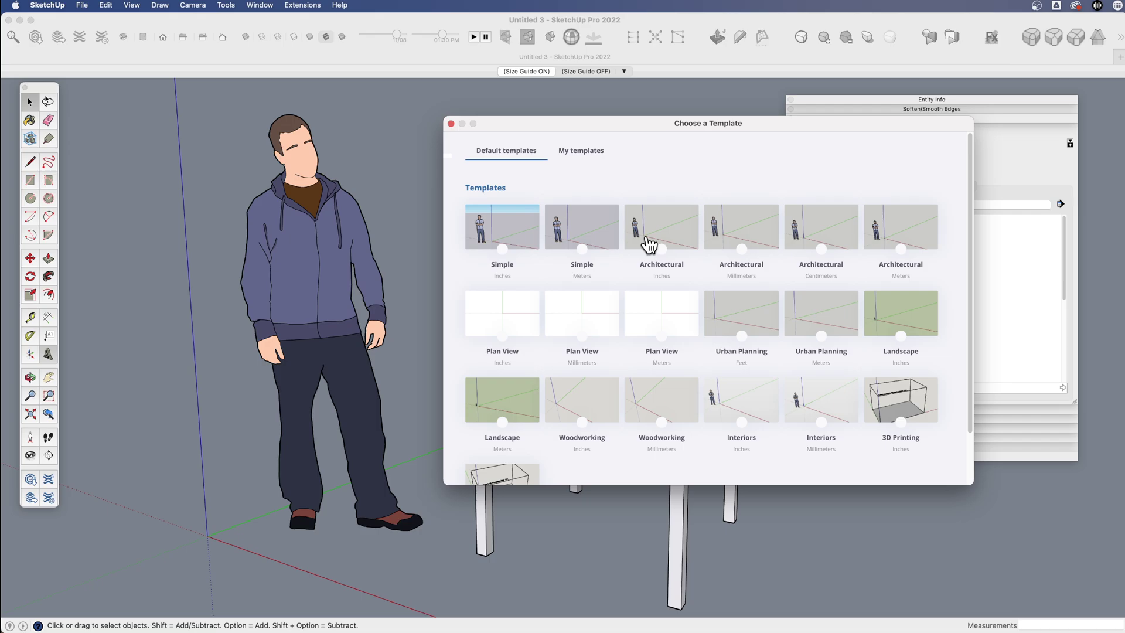
left_click(581, 151)
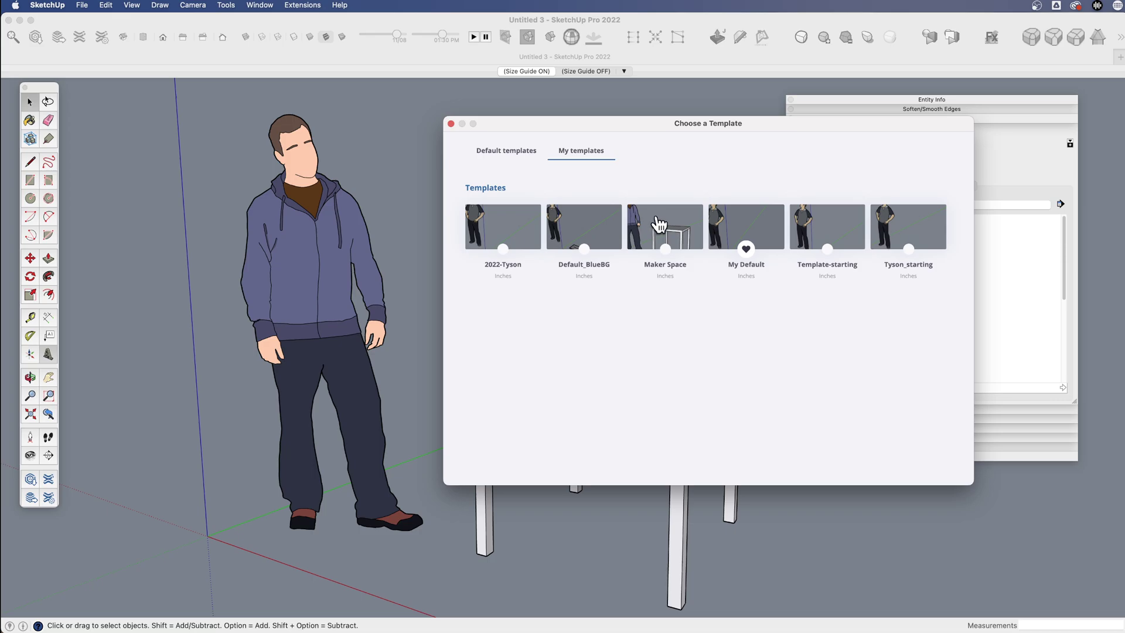
left_click(450, 124)
Open the recent file SB - Templates - House and check its in-model components, then collapse the list.
left_click(82, 5)
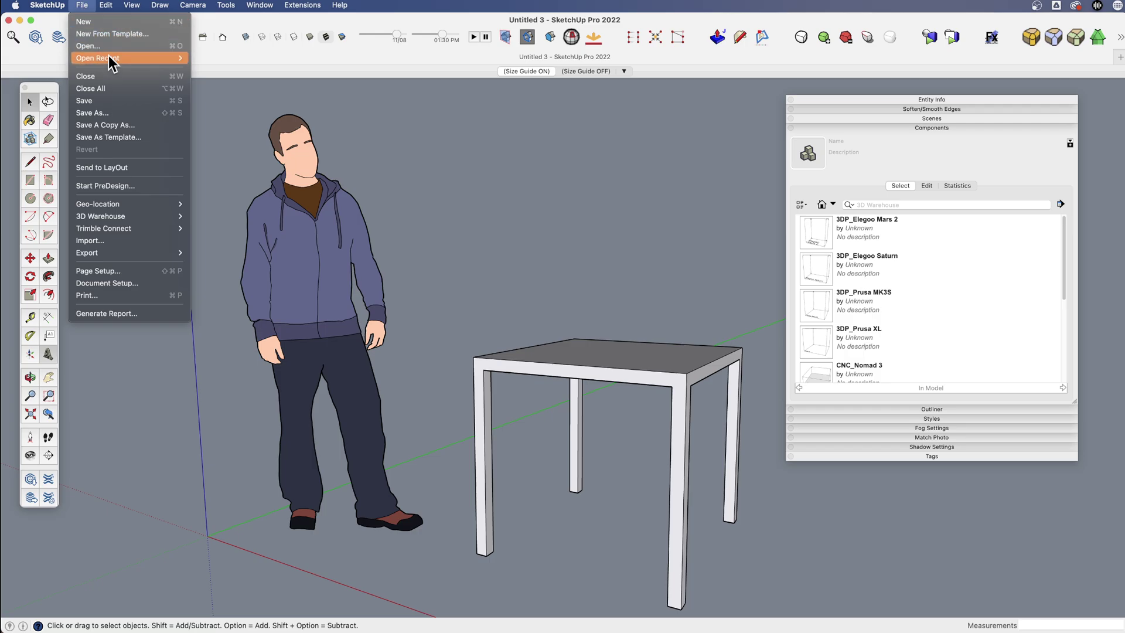
mouse_move(112, 58)
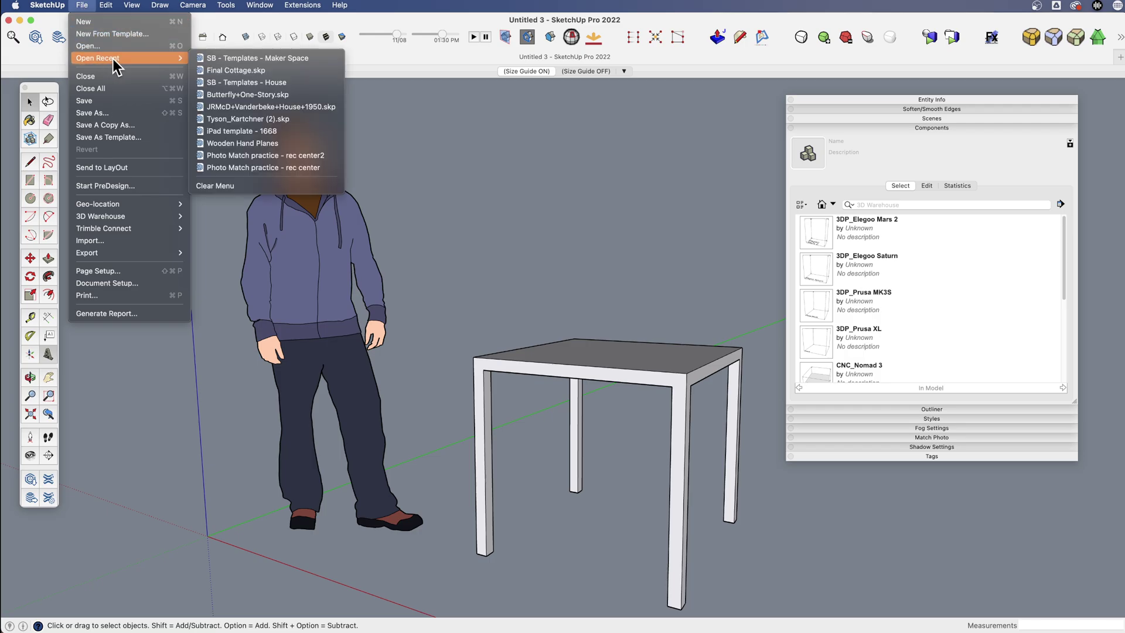
left_click(256, 83)
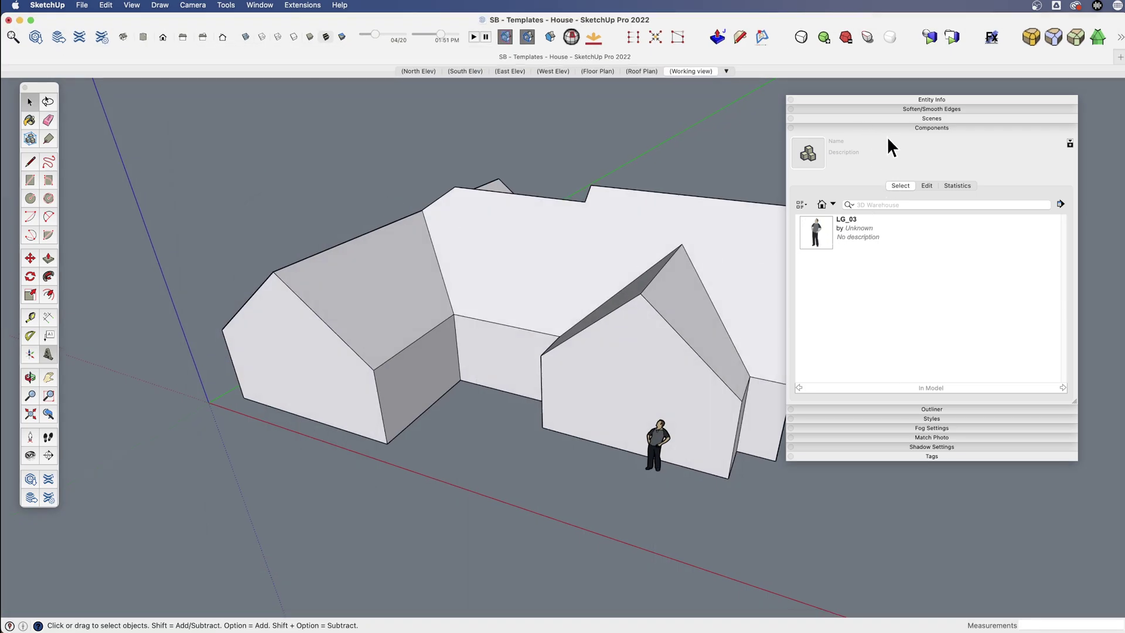
left_click(888, 128)
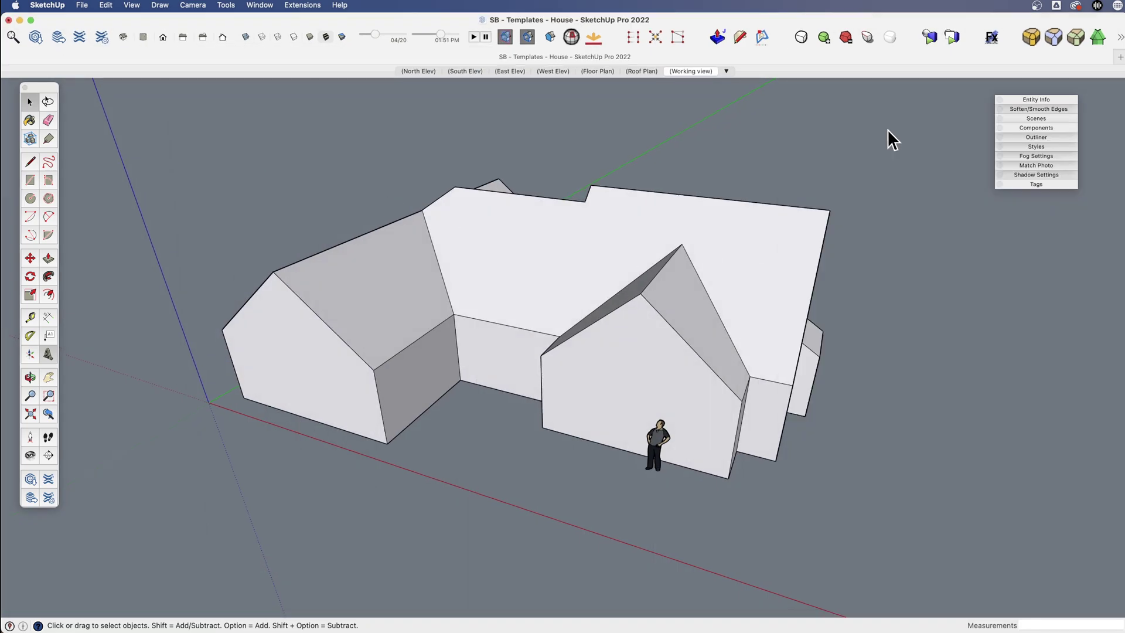
left_click(1040, 127)
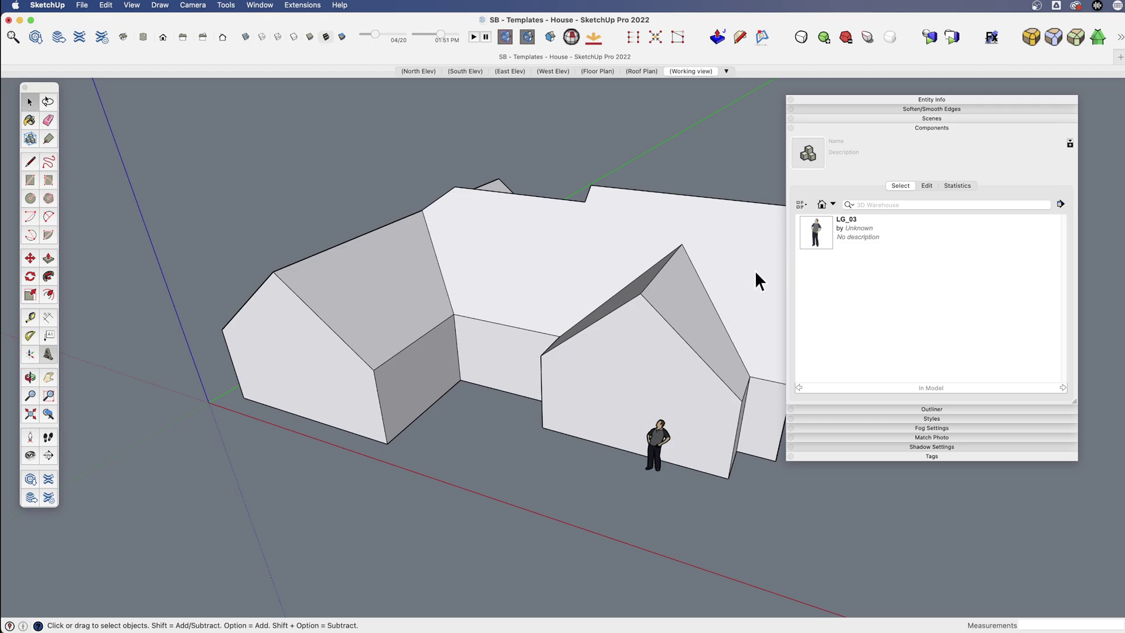
left_click(983, 128)
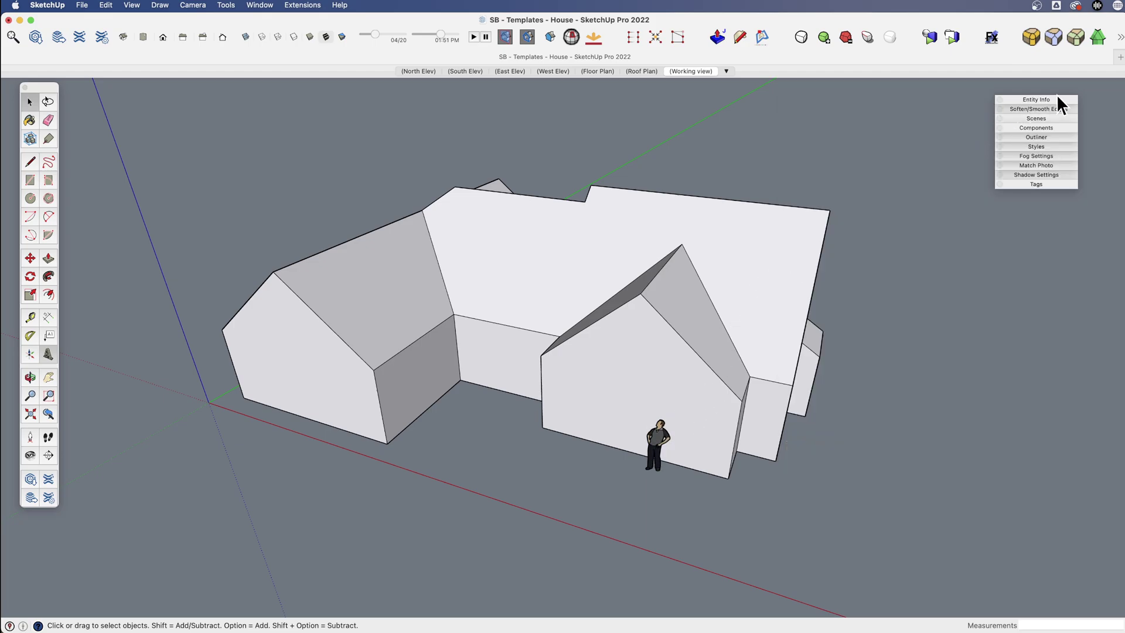
Display the house model's tags and switch through the (North Elev) and (South Elev) scenes.
left_click(1037, 185)
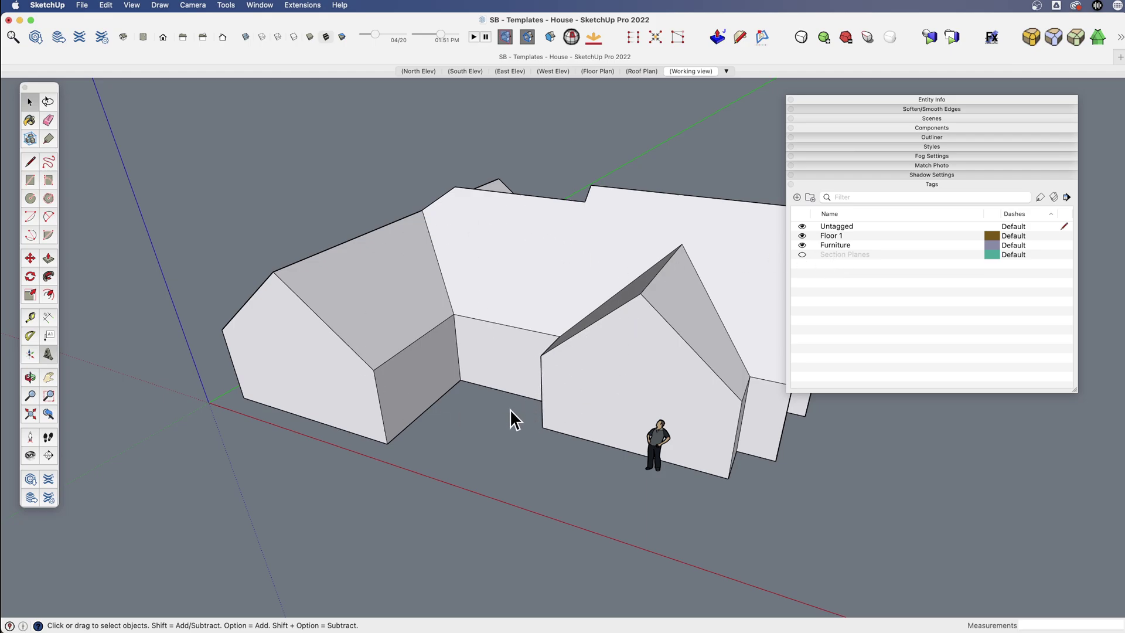
middle_click_drag(510, 417, 539, 415)
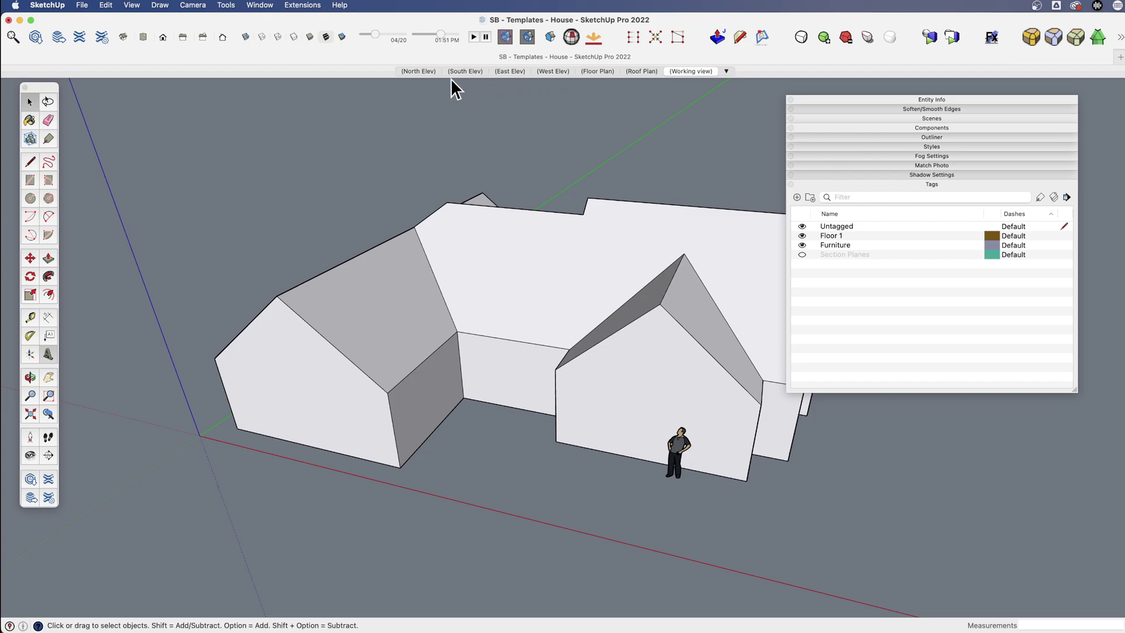
left_click(413, 71)
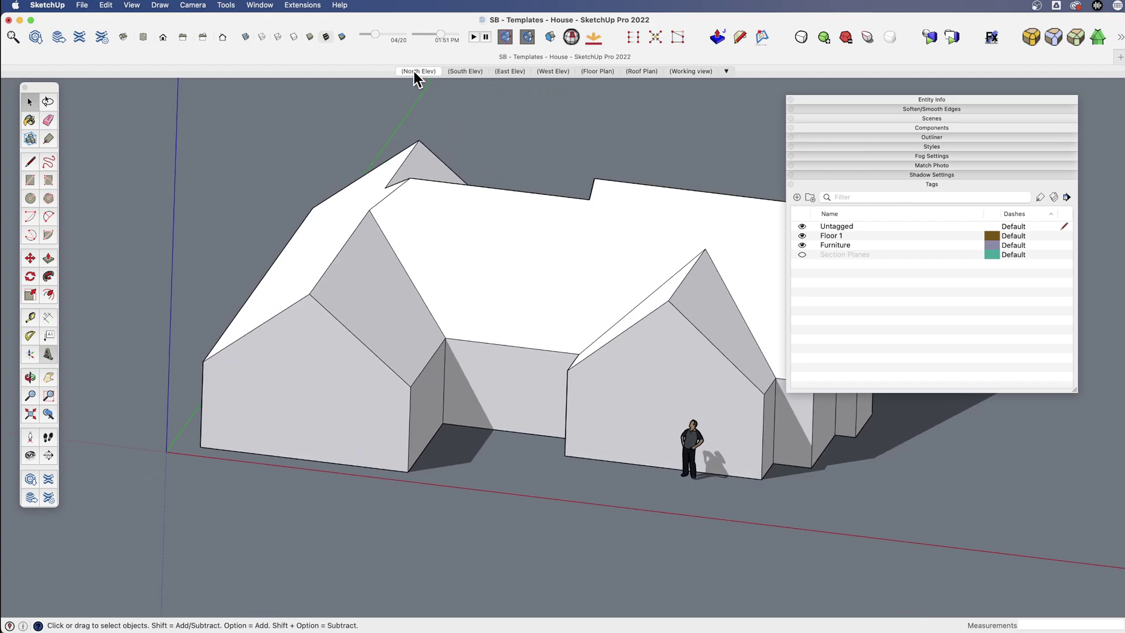
left_click(465, 71)
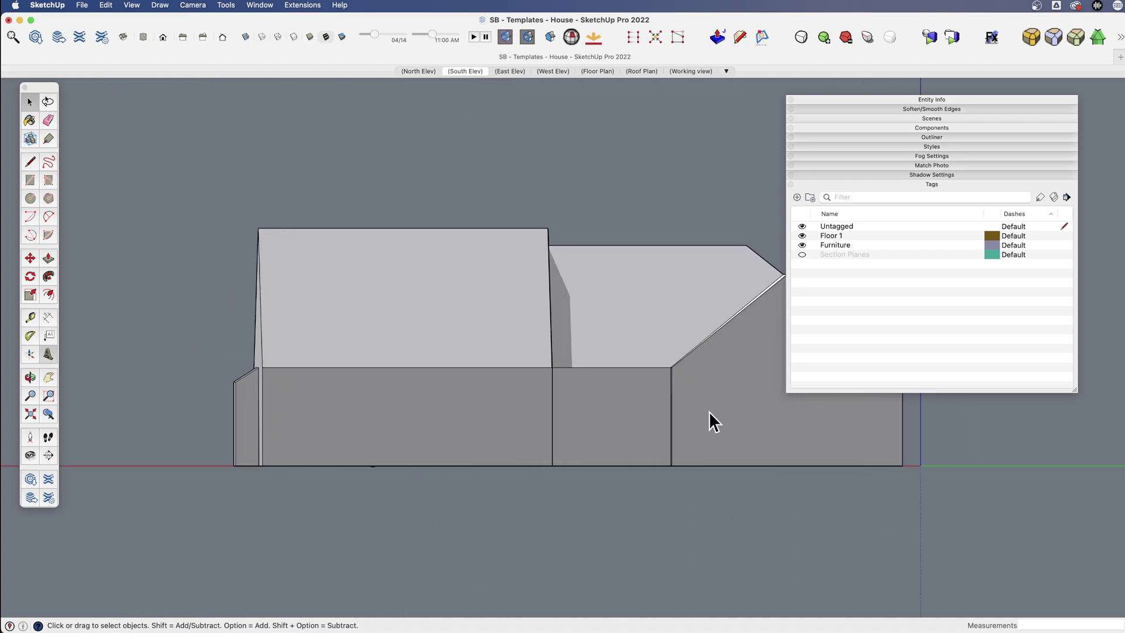
Turn off scene transitions in the model's animation settings, then close the settings.
left_click(132, 4)
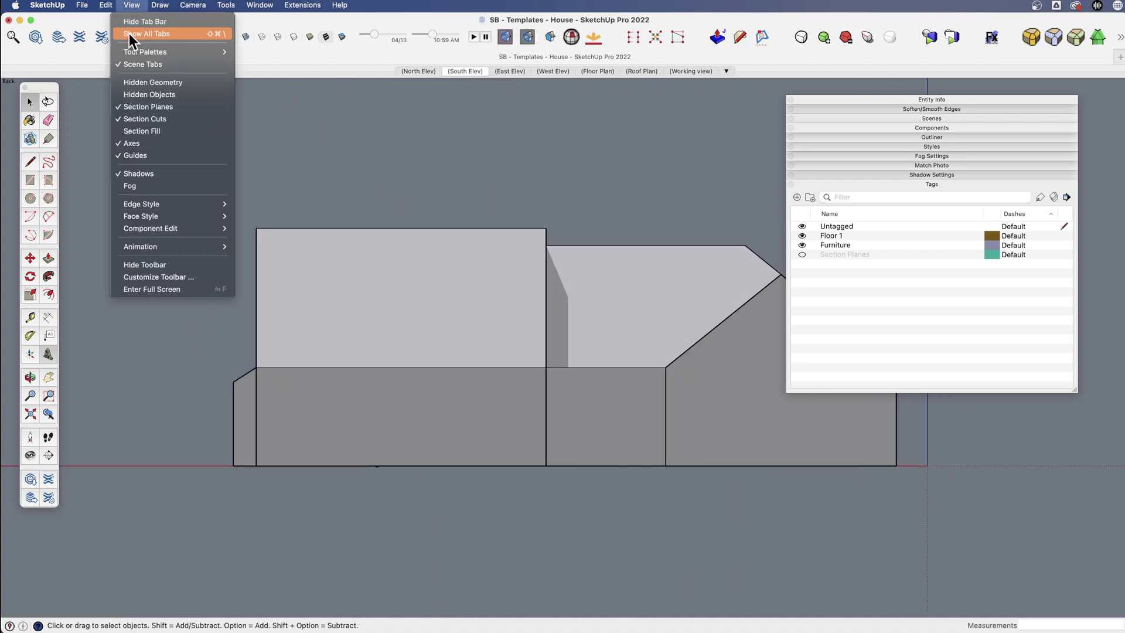
mouse_move(197, 246)
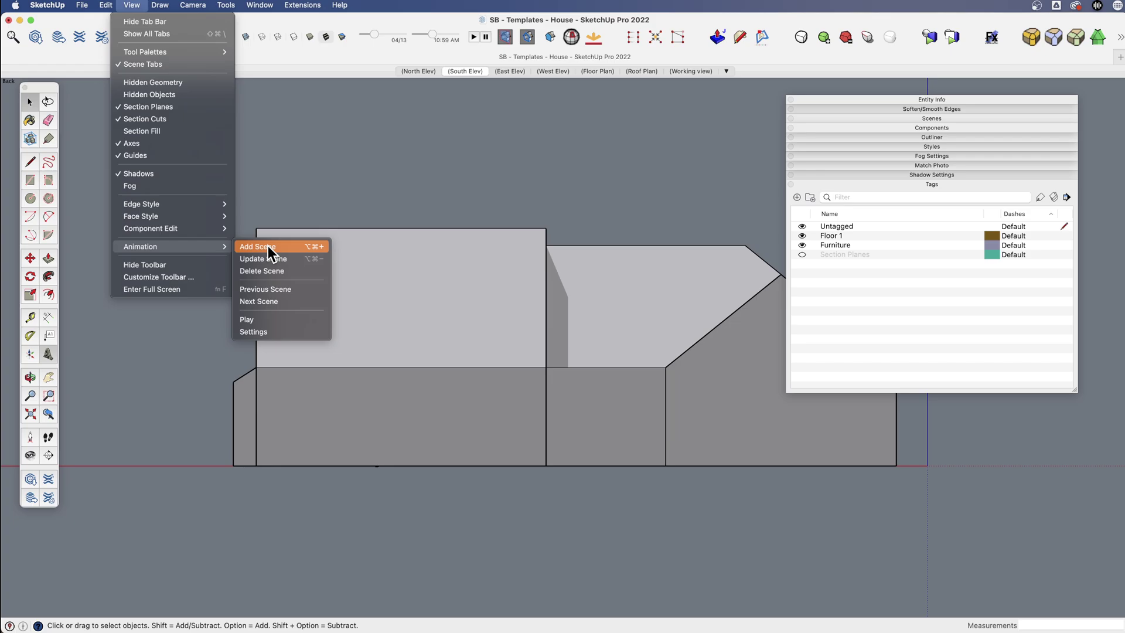
left_click(279, 331)
left_click(233, 143)
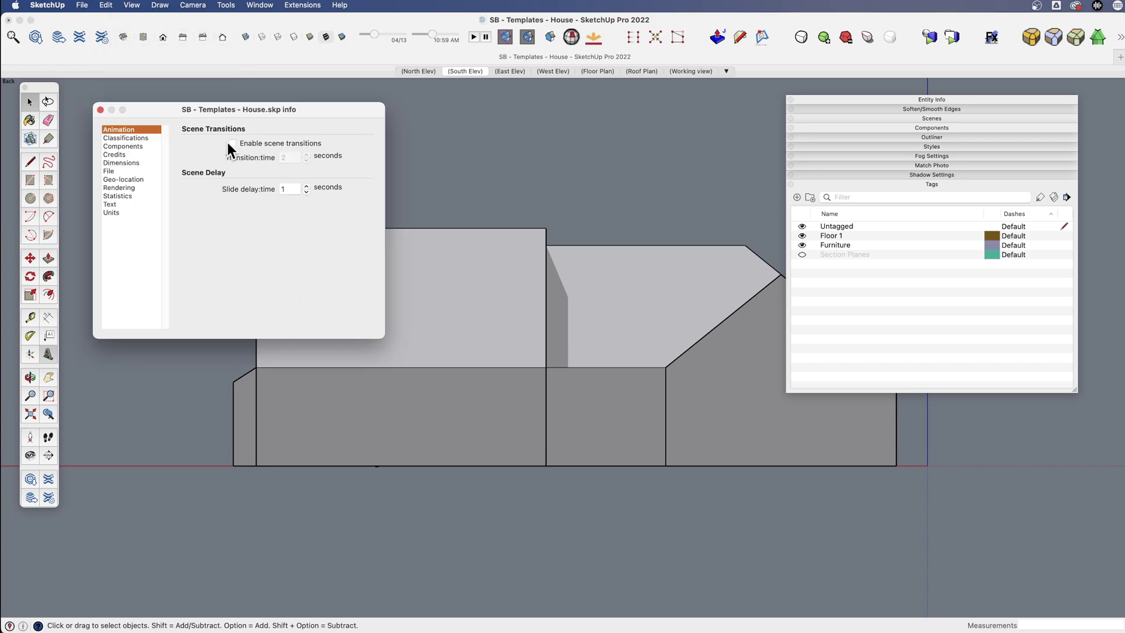
left_click(100, 110)
Switch through the placeholder house's scenes from (North Elev) to (Roof Plan), including the four elevations and (Floor Plan).
left_click(420, 72)
left_click(466, 72)
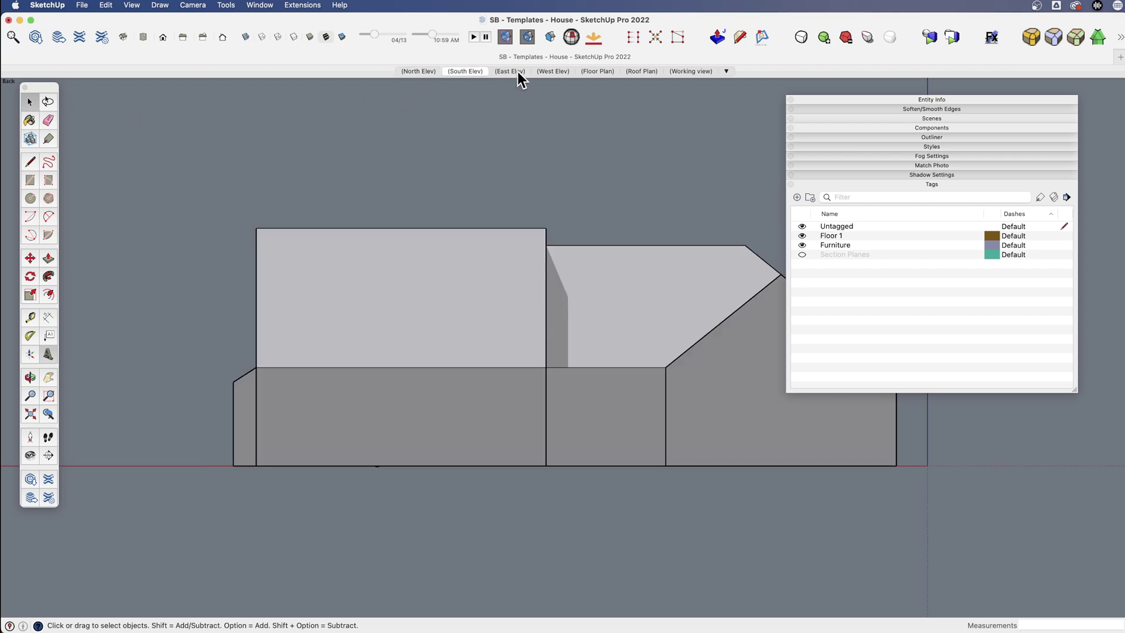
left_click(512, 71)
left_click(559, 73)
left_click(598, 72)
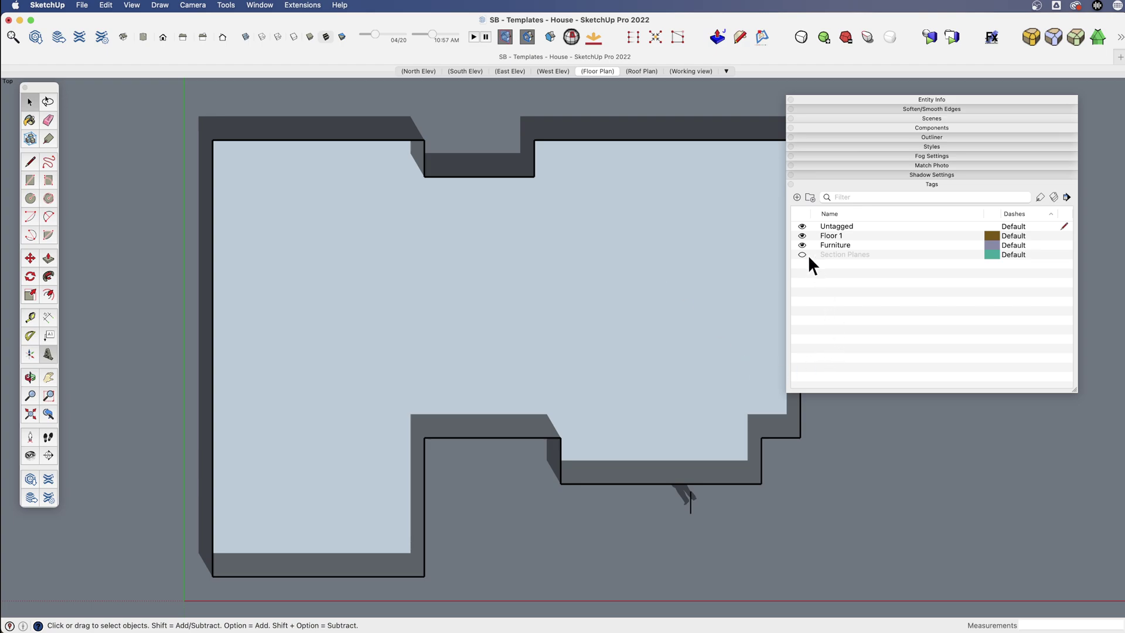
left_click(642, 73)
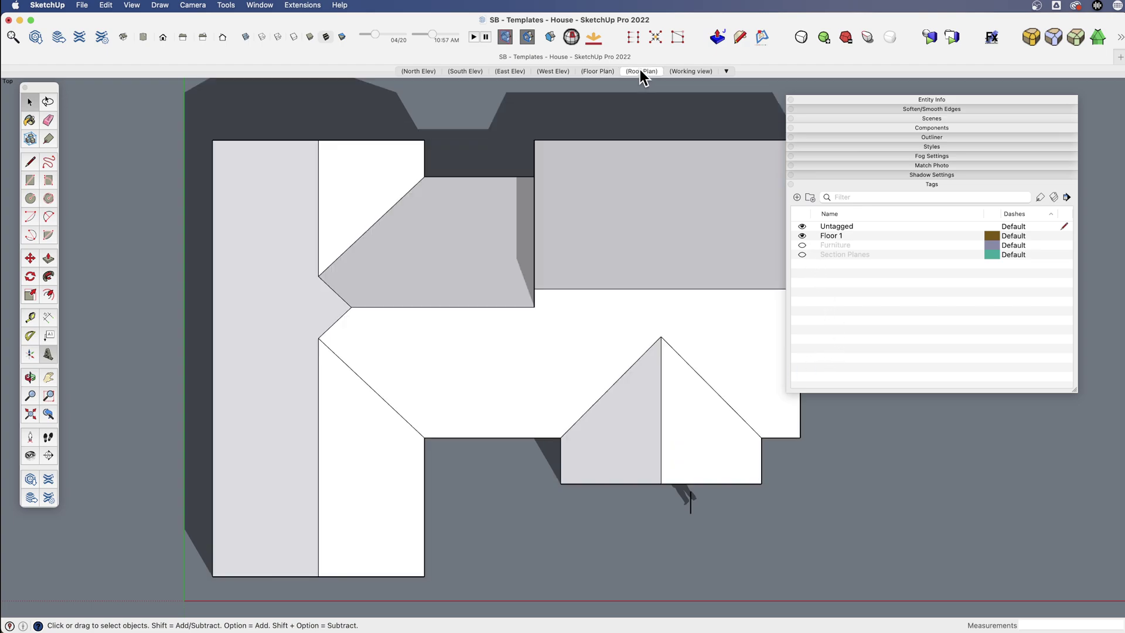
In the (Floor Plan) scene, show the Section Planes tag to inspect the cut through the house, then hide the tag again.
left_click(596, 71)
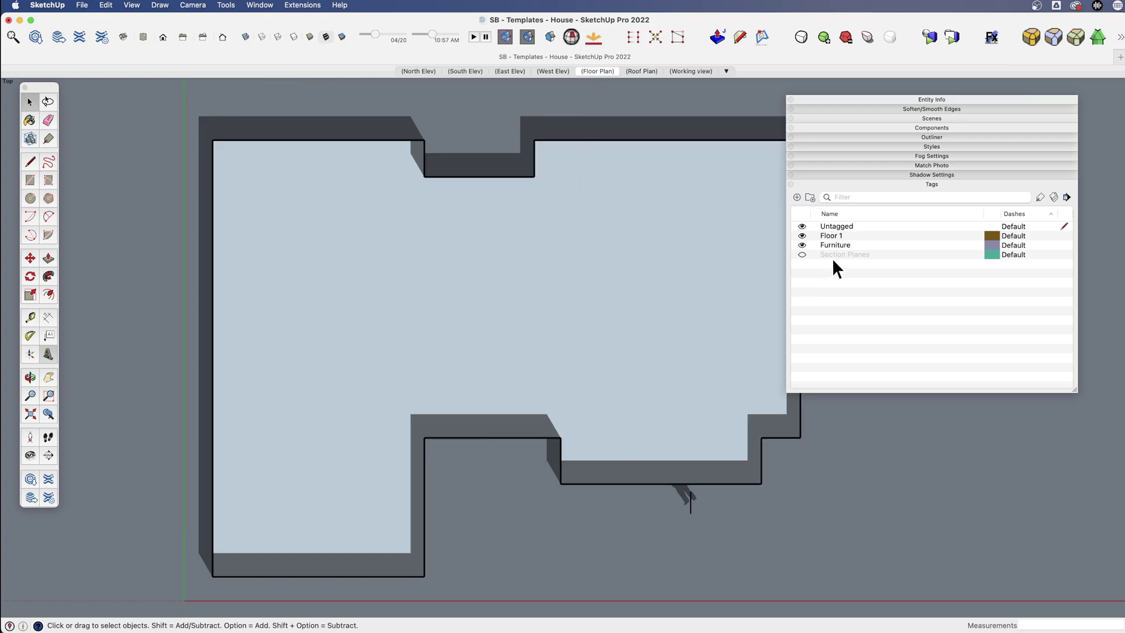
left_click(803, 254)
key("o")
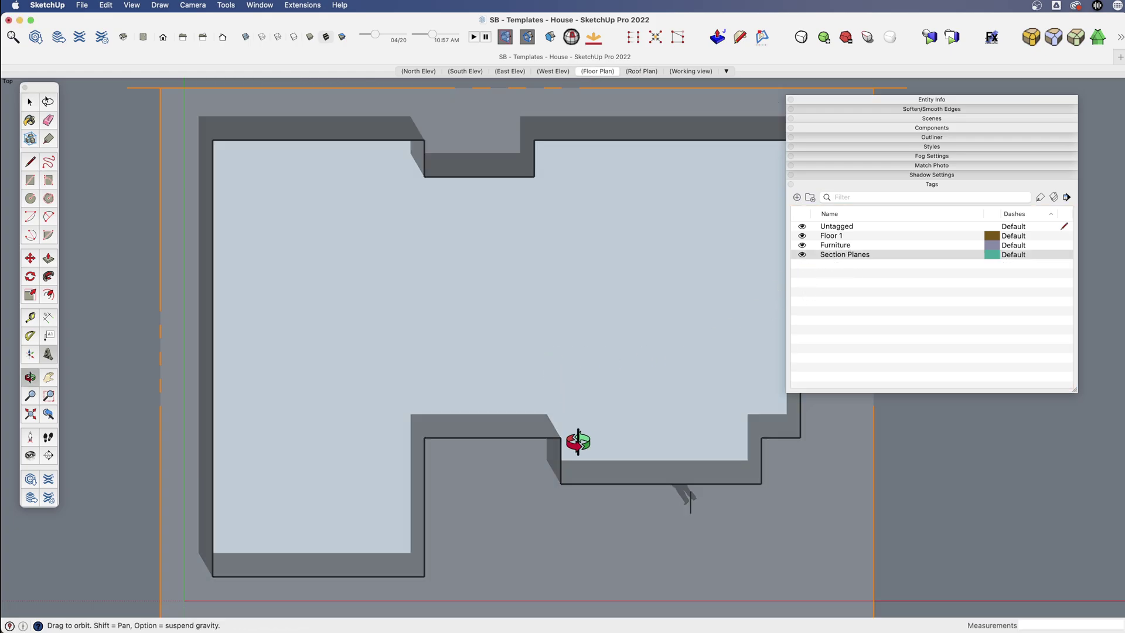
left_click_drag(577, 440, 547, 460)
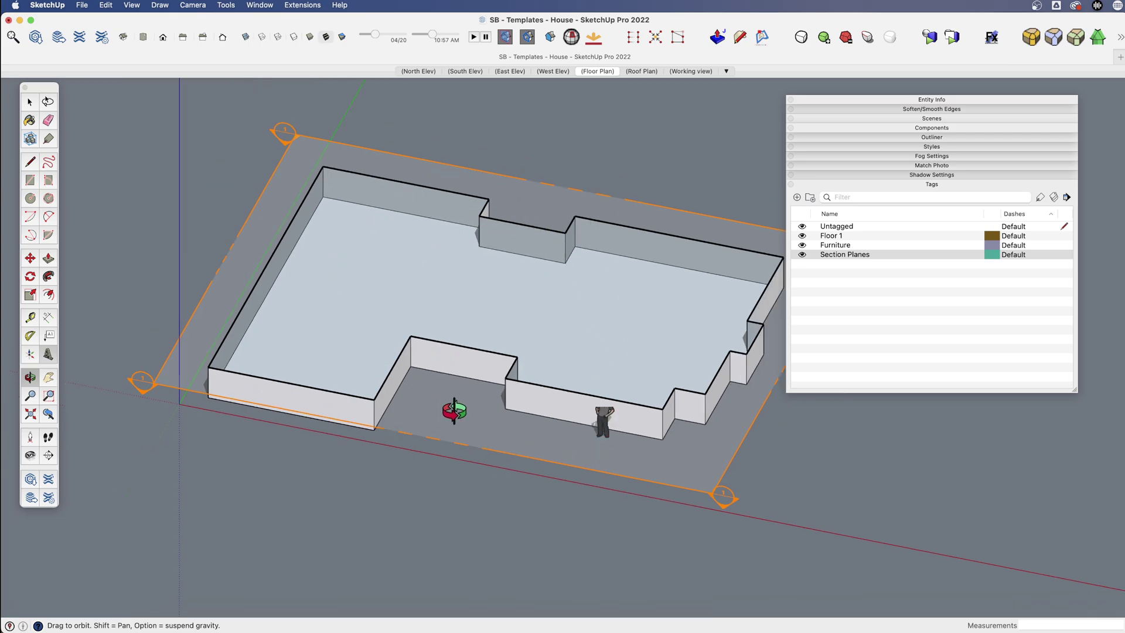
key("space")
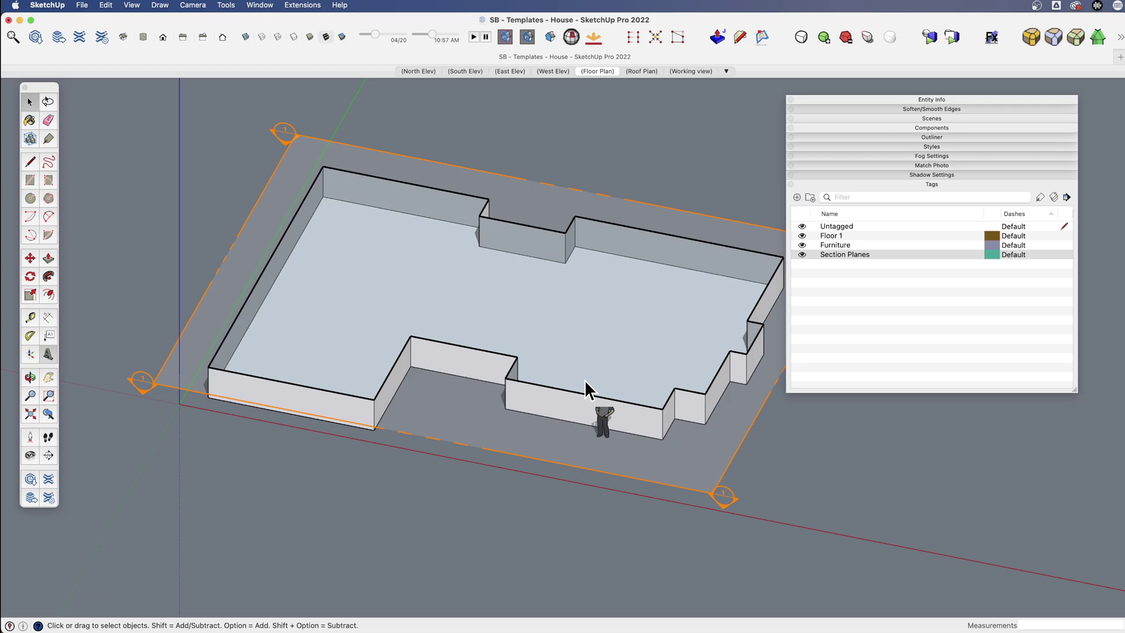
left_click(802, 254)
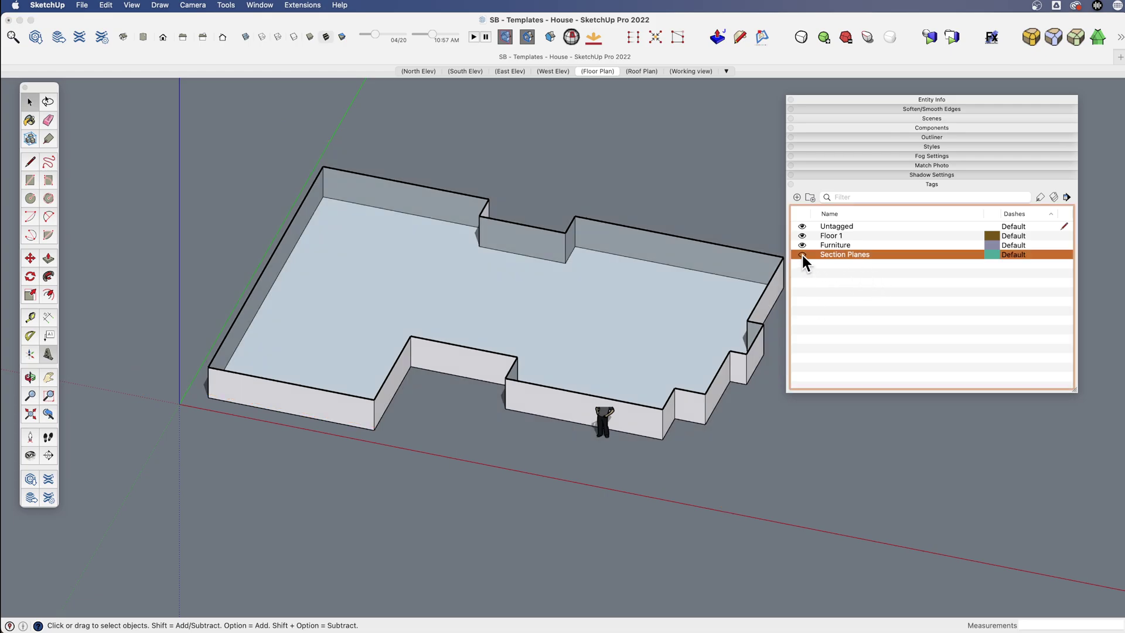
left_click(802, 255)
left_click(802, 254)
Alternate between the (Roof Plan) and (Floor Plan) scenes to compare their tag visibility and section cut.
left_click(641, 71)
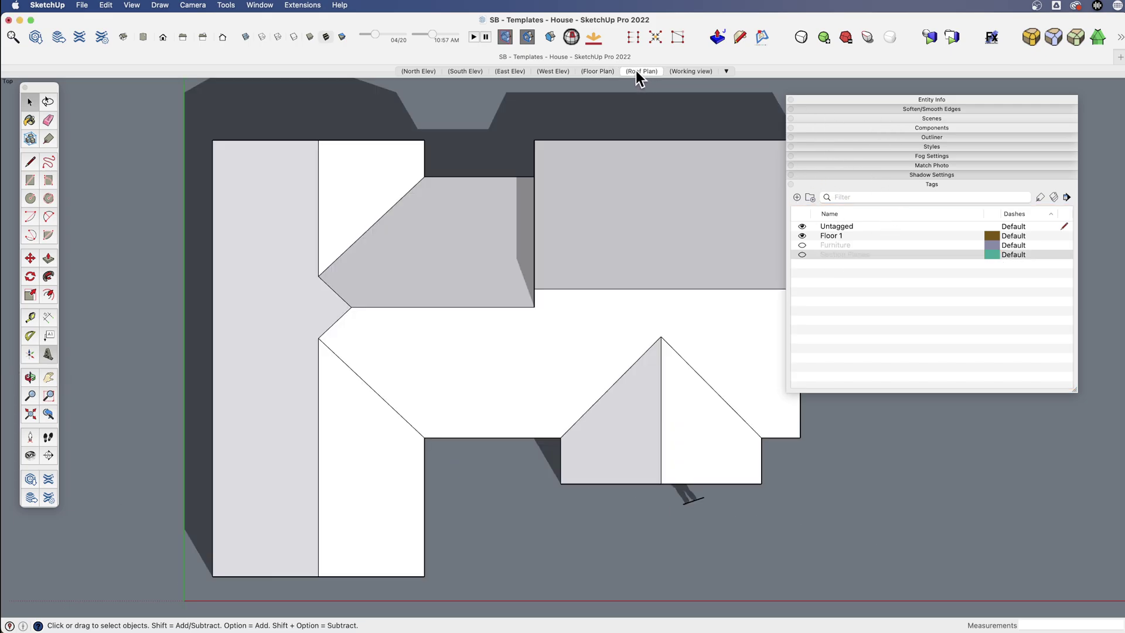
left_click(599, 71)
left_click(634, 72)
left_click(598, 71)
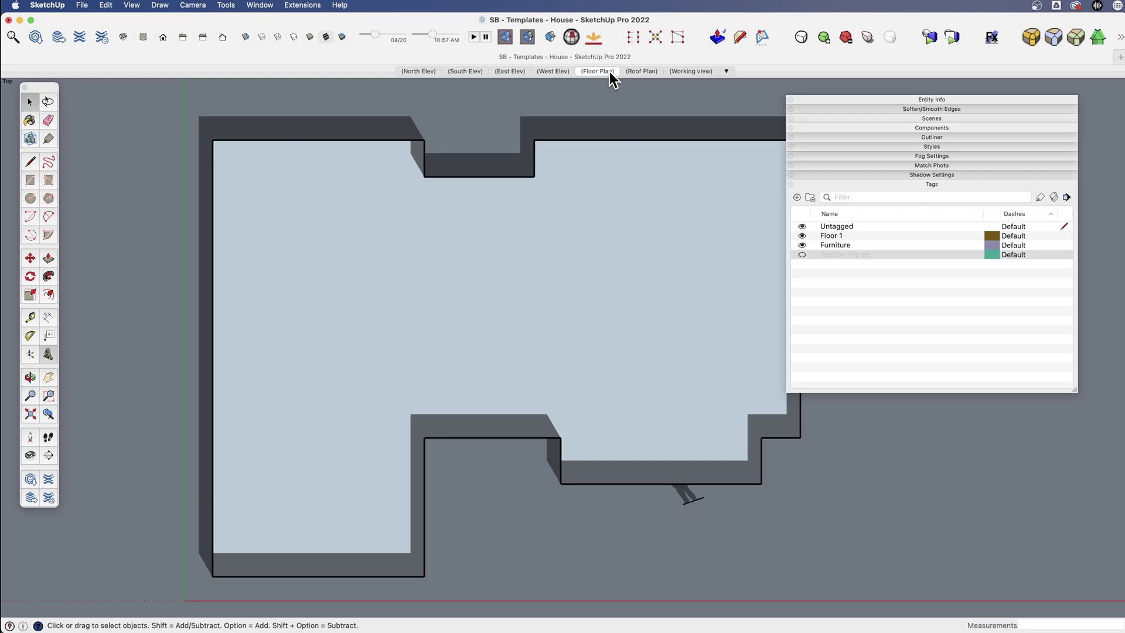
Display the (Working view) scene and delete the placeholder house and the scale figure.
left_click(691, 72)
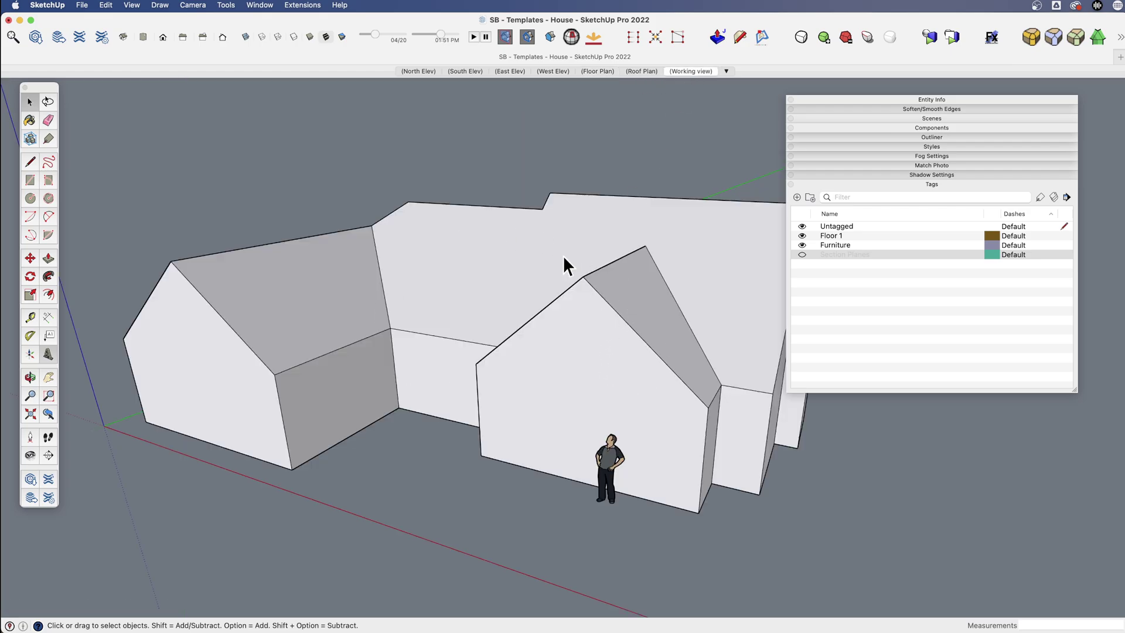
scroll(541, 353, "down", 2)
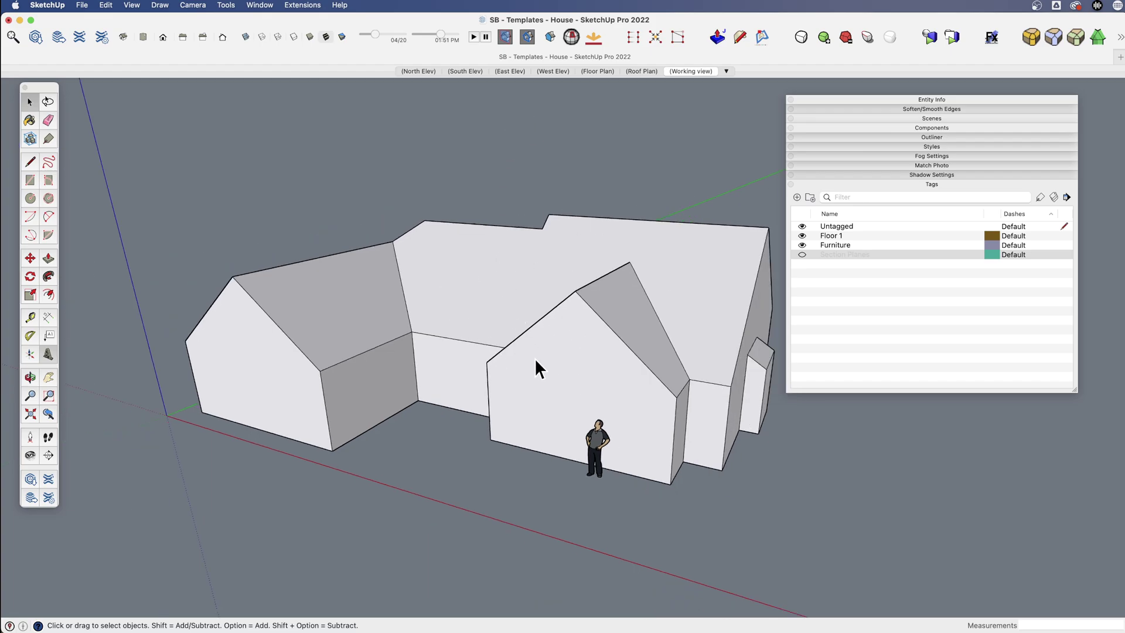
left_click(535, 360)
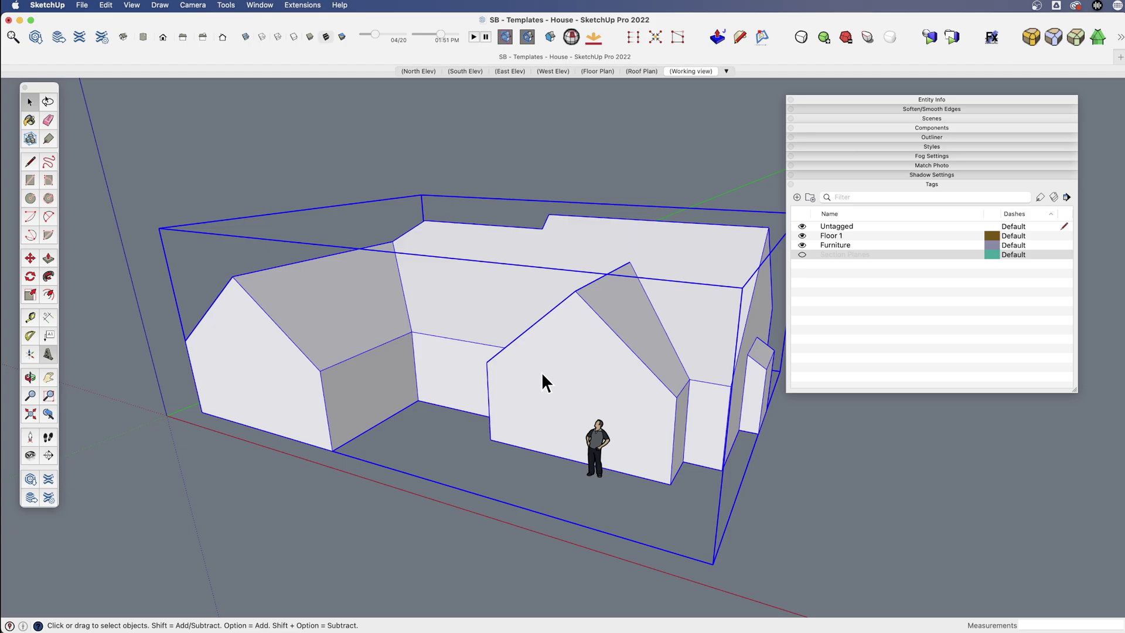
key("Delete")
left_click(597, 448)
key("Delete")
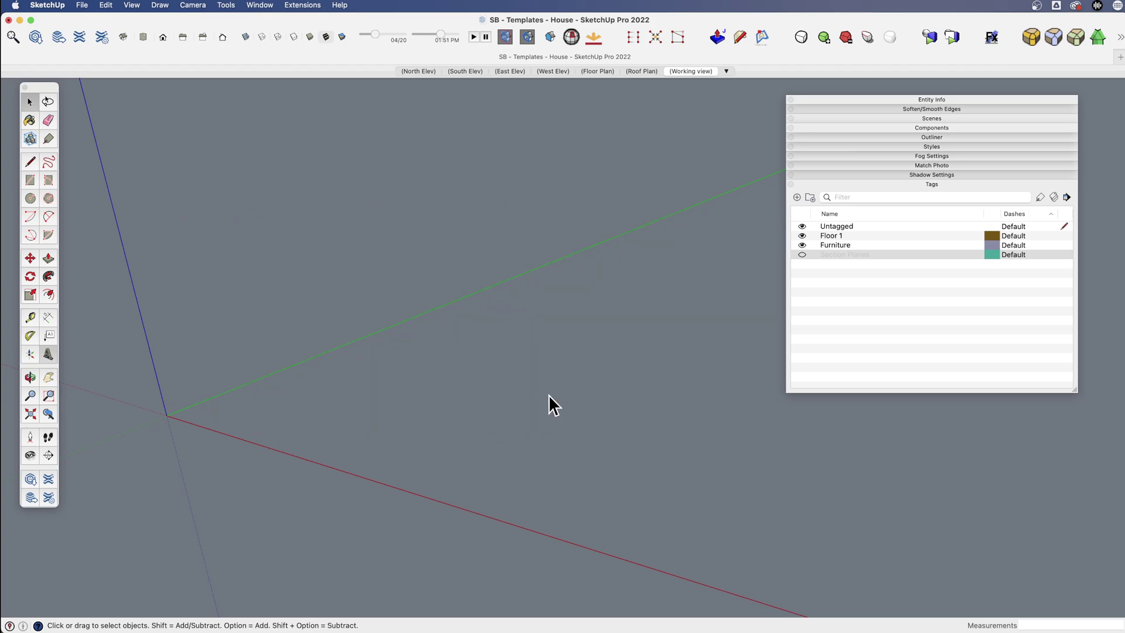
Copy the entire cottage and its site from the recent file Final Cottage.skp, then close that file.
left_click(77, 5)
mouse_move(140, 62)
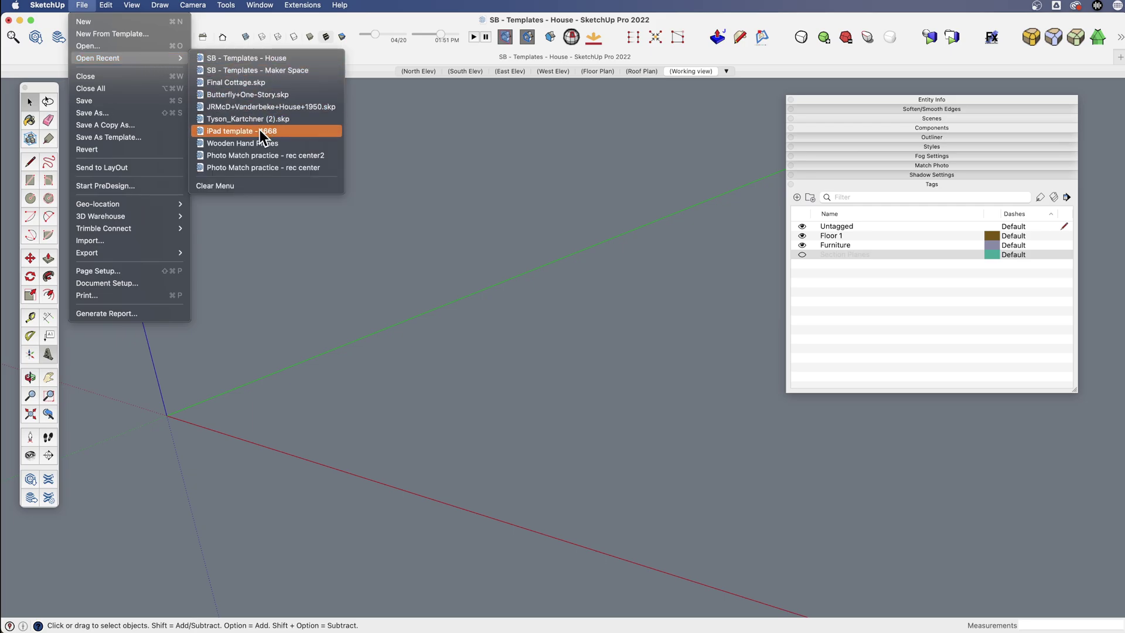
left_click(251, 83)
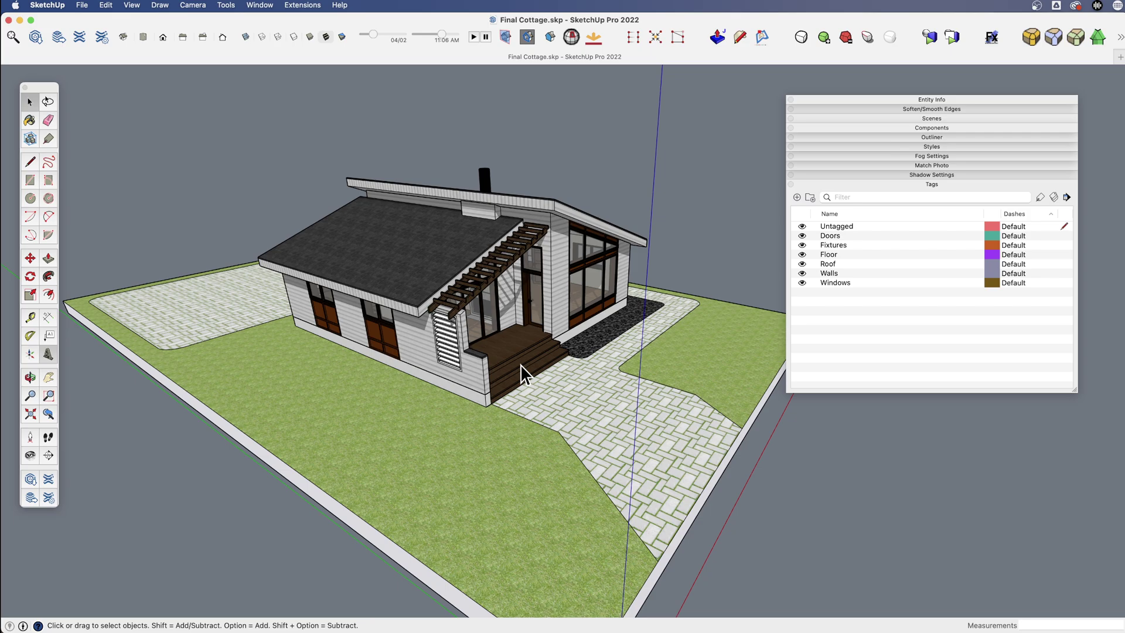
scroll(585, 411, "down", 2)
left_click_drag(718, 472, 288, 146)
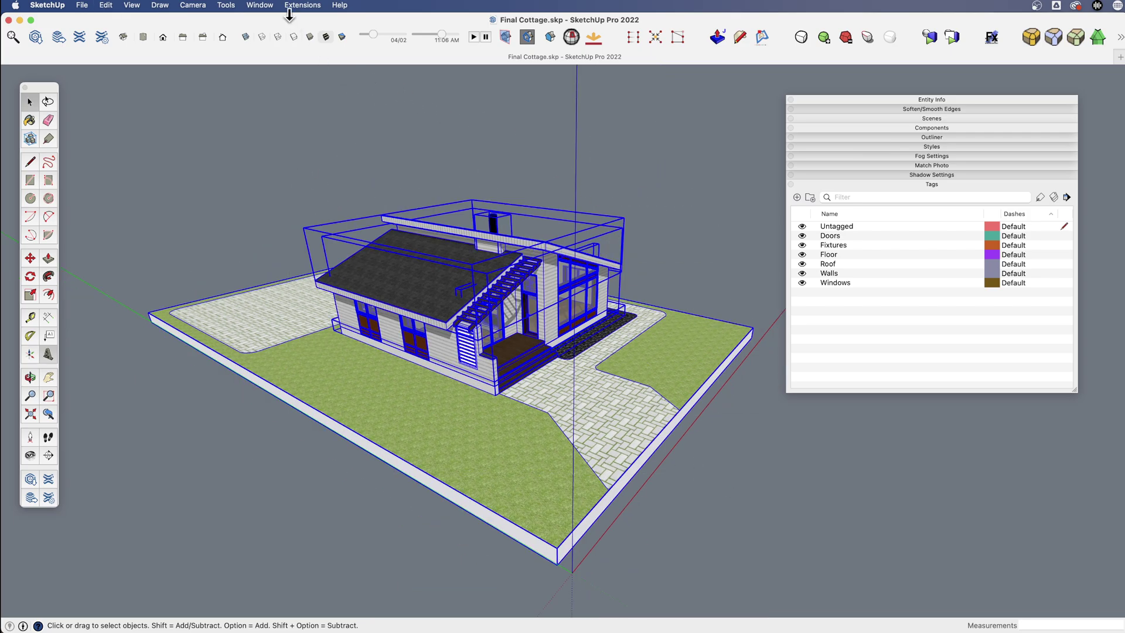
key("super+w")
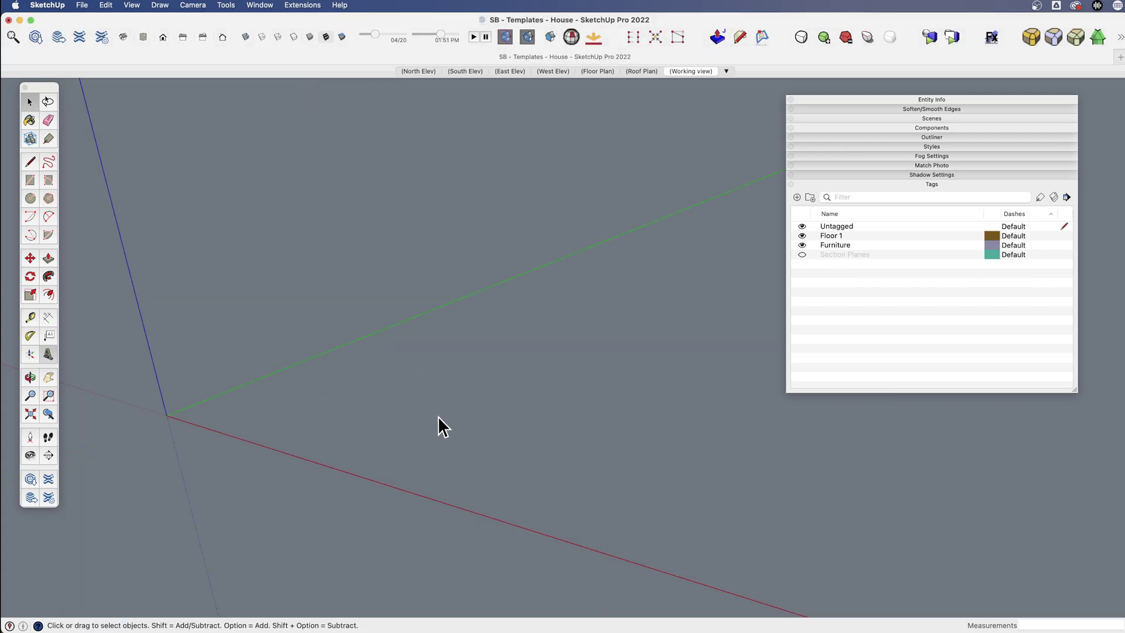
Paste the cottage into the house template model and move its site corner to the axes origin.
key("super+v")
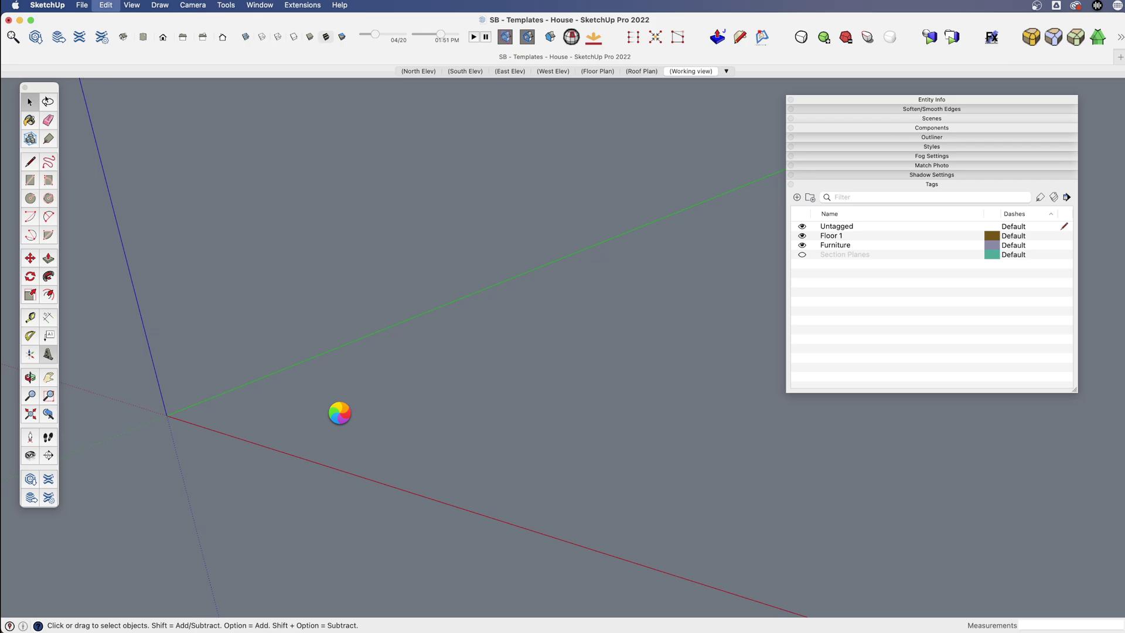
left_click(185, 410)
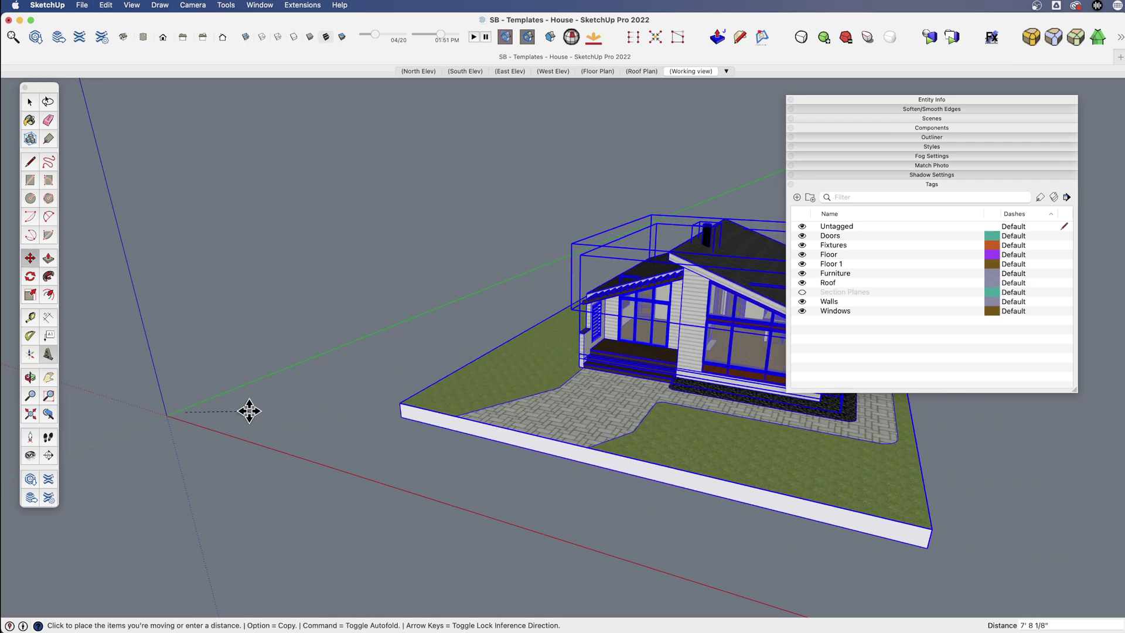
left_click(249, 410)
left_click(403, 413)
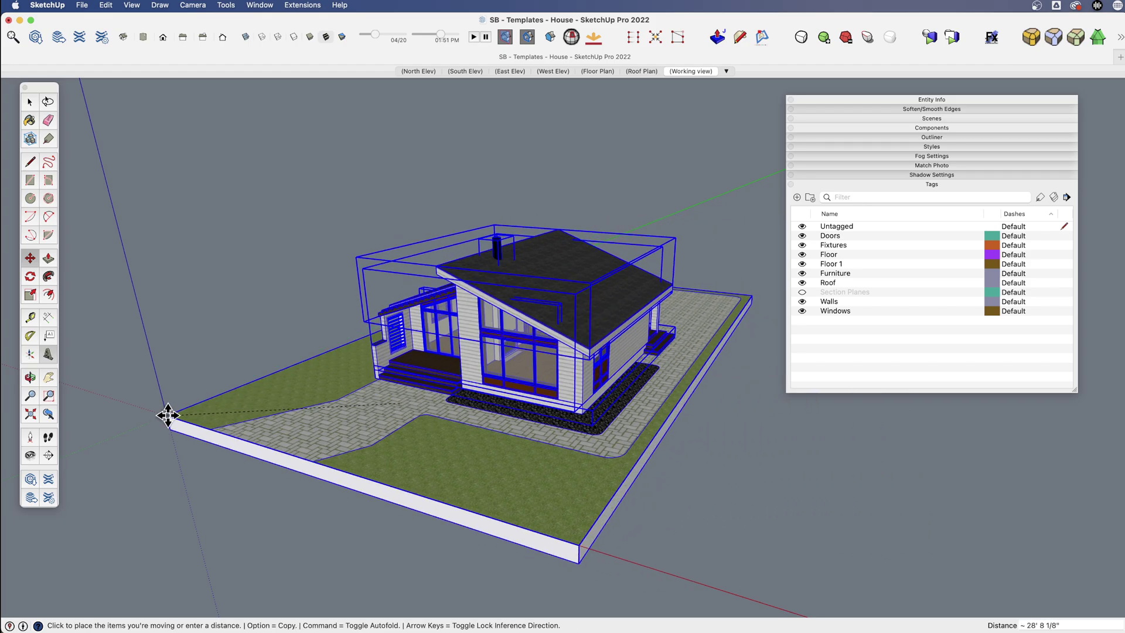
left_click(167, 415)
key("space")
left_click(708, 465)
middle_click_drag(708, 465, 527, 351)
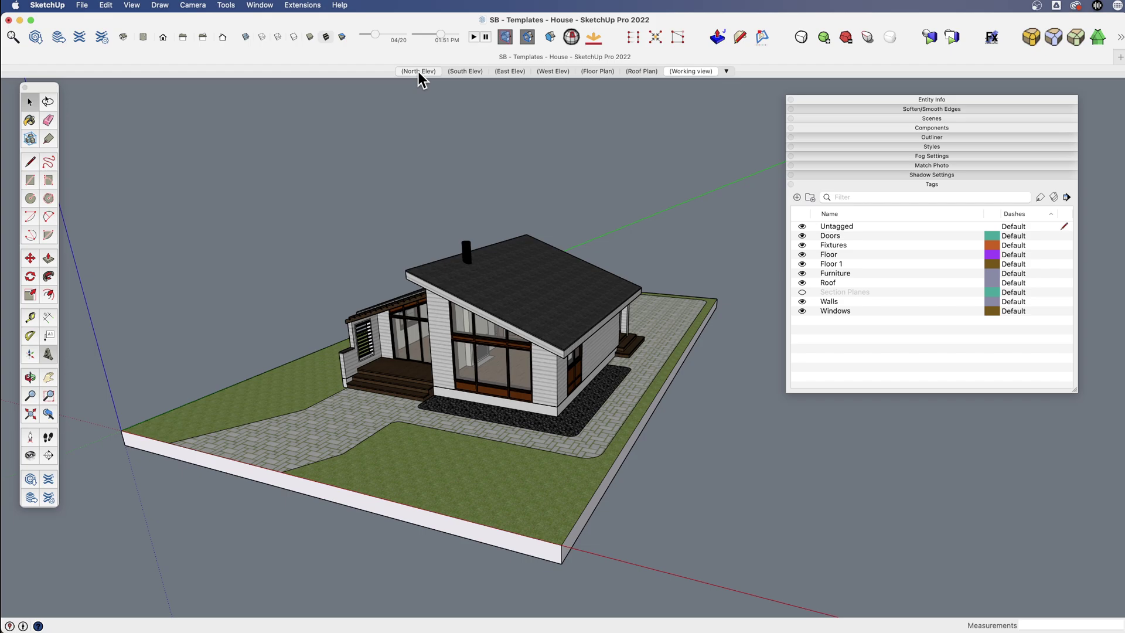
Check the pasted cottage in the four elevation scenes, (Floor Plan) and (Roof Plan).
left_click(417, 72)
left_click(459, 72)
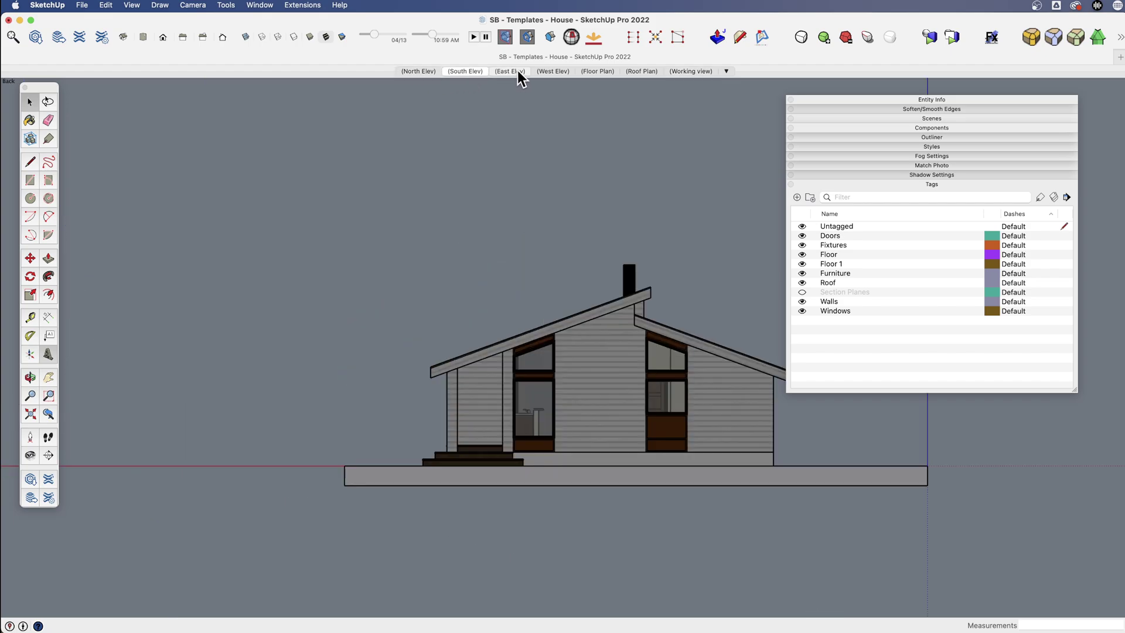
left_click(518, 70)
left_click(556, 71)
left_click(593, 72)
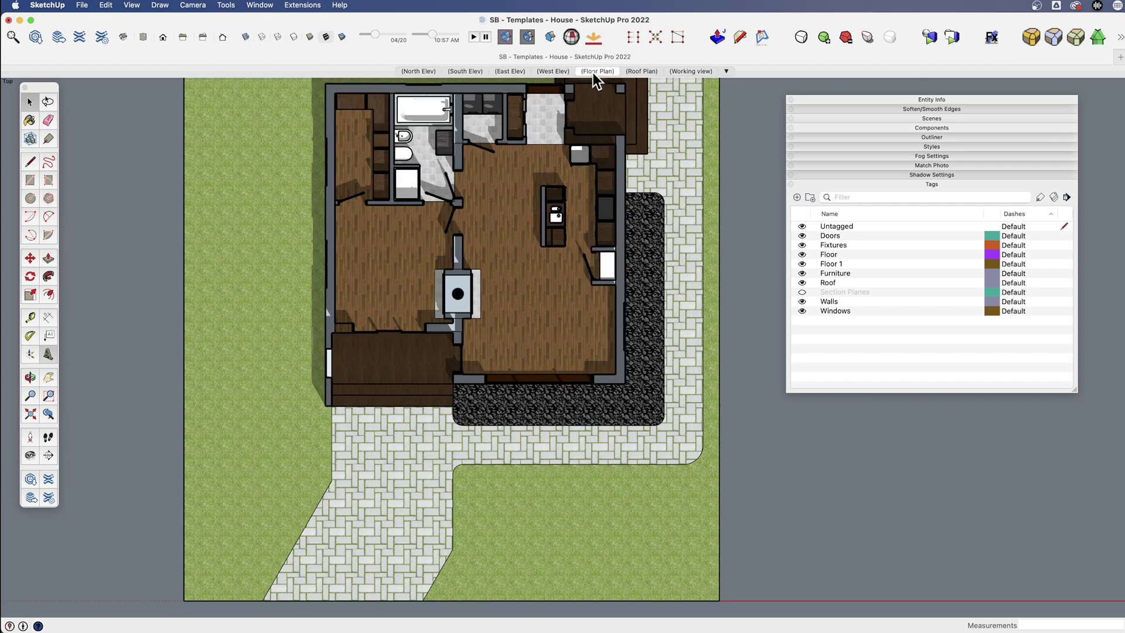
left_click(638, 71)
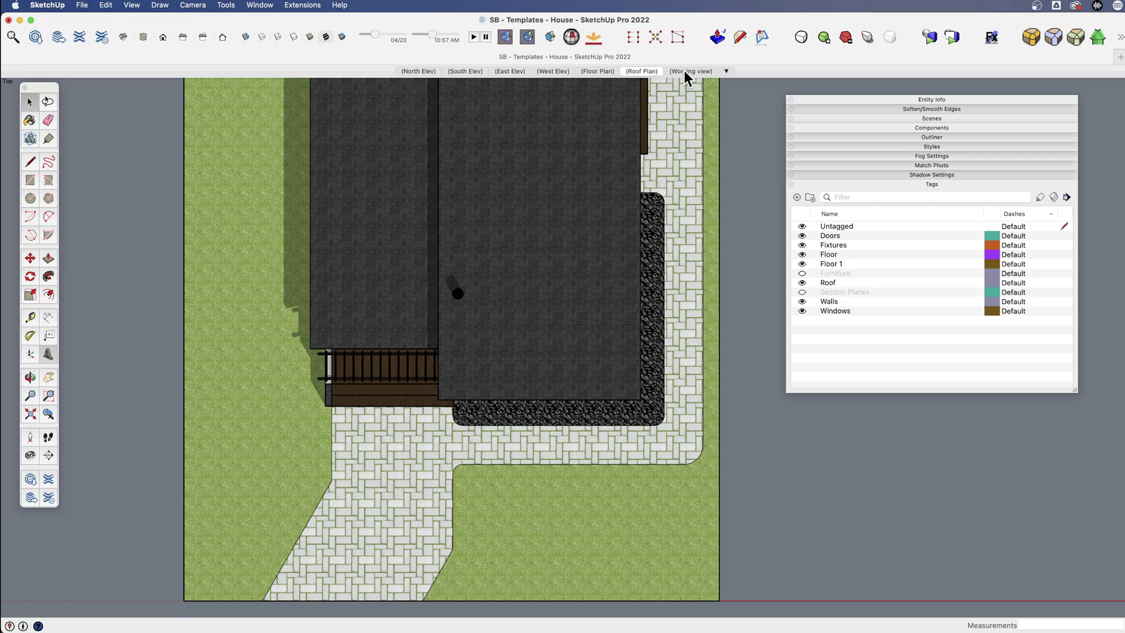
middle_click_drag(607, 328, 372, 360)
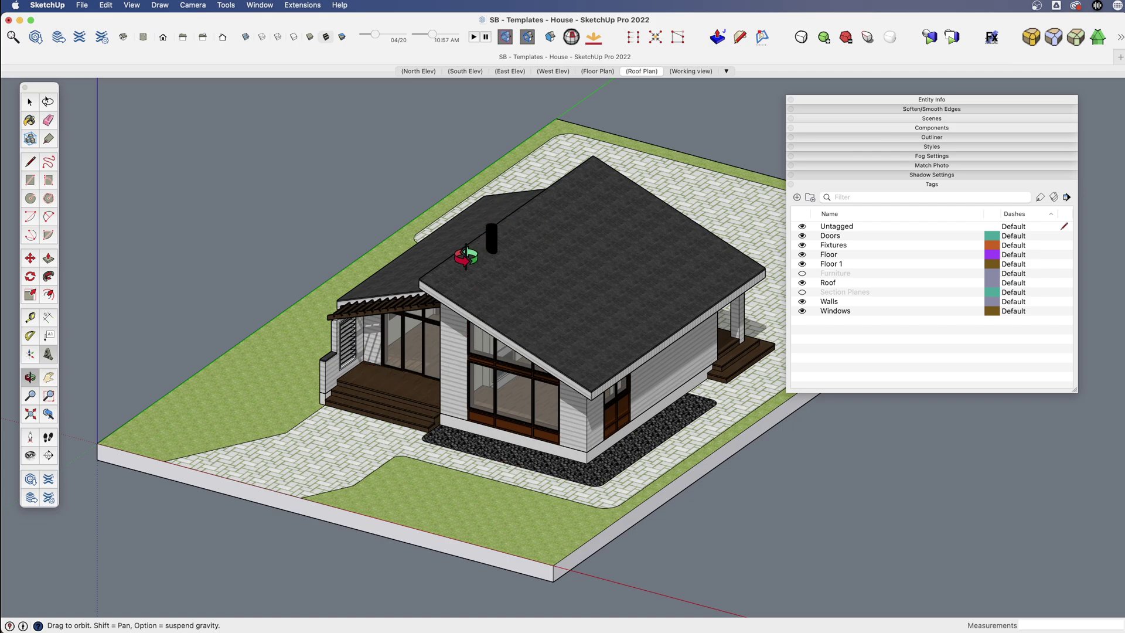
Display the (Floor Plan) scene and examine the cottage's sectioned interior in 3D.
left_click(597, 71)
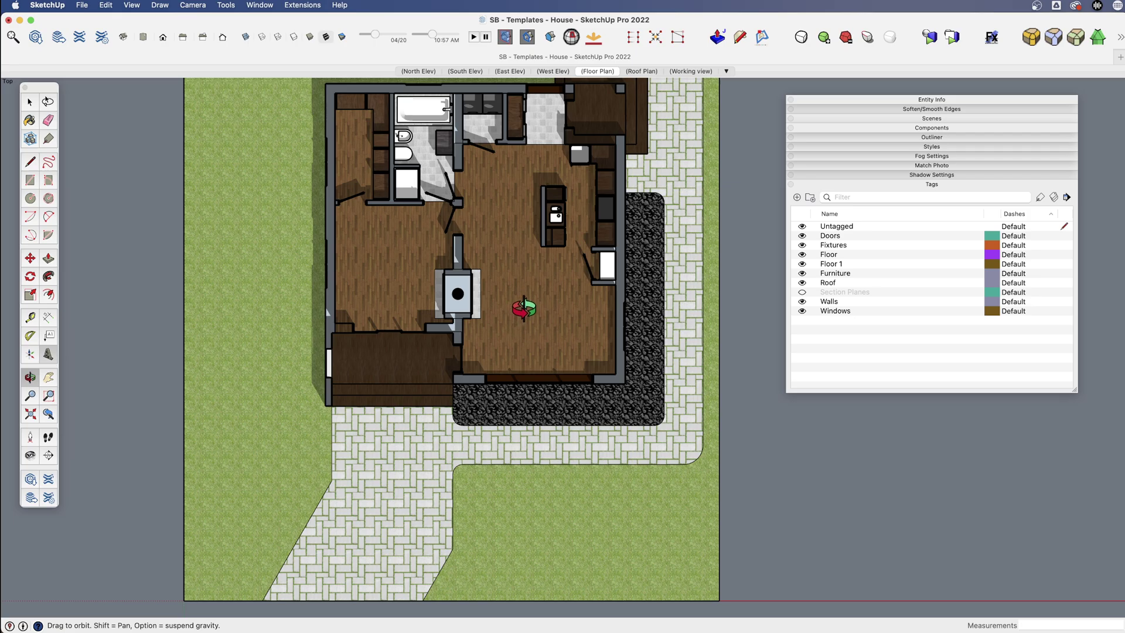
key("space")
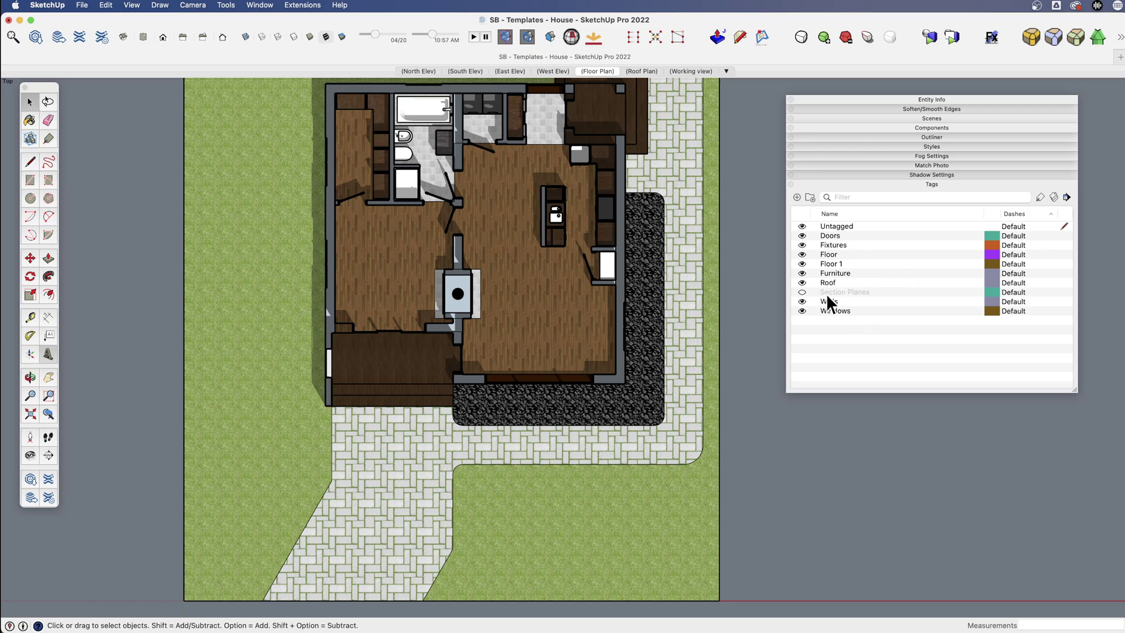
scroll(611, 357, "down", 2)
key("o")
left_click_drag(579, 333, 382, 80, "shift")
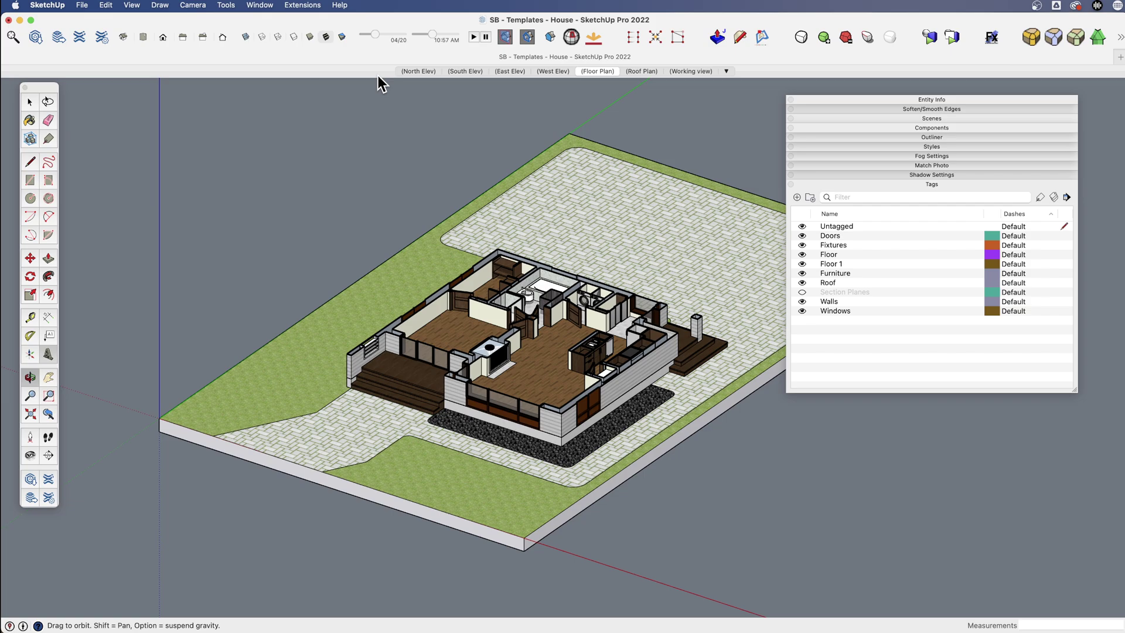
key("space")
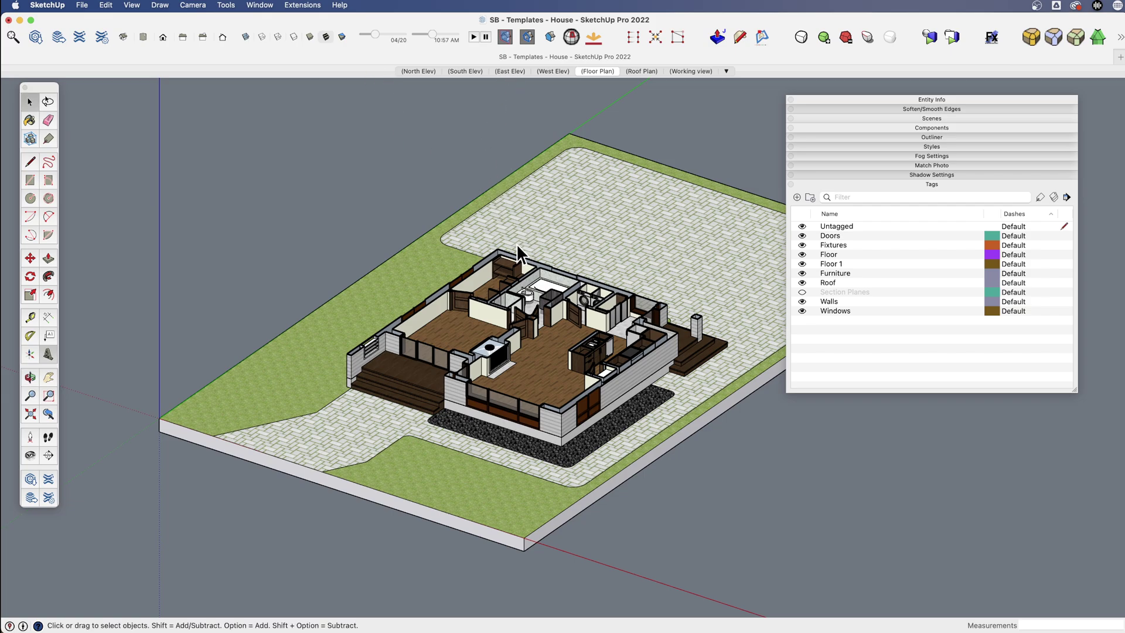
Display the (North Elev) scene and examine the cottage's facade up close.
left_click(432, 71)
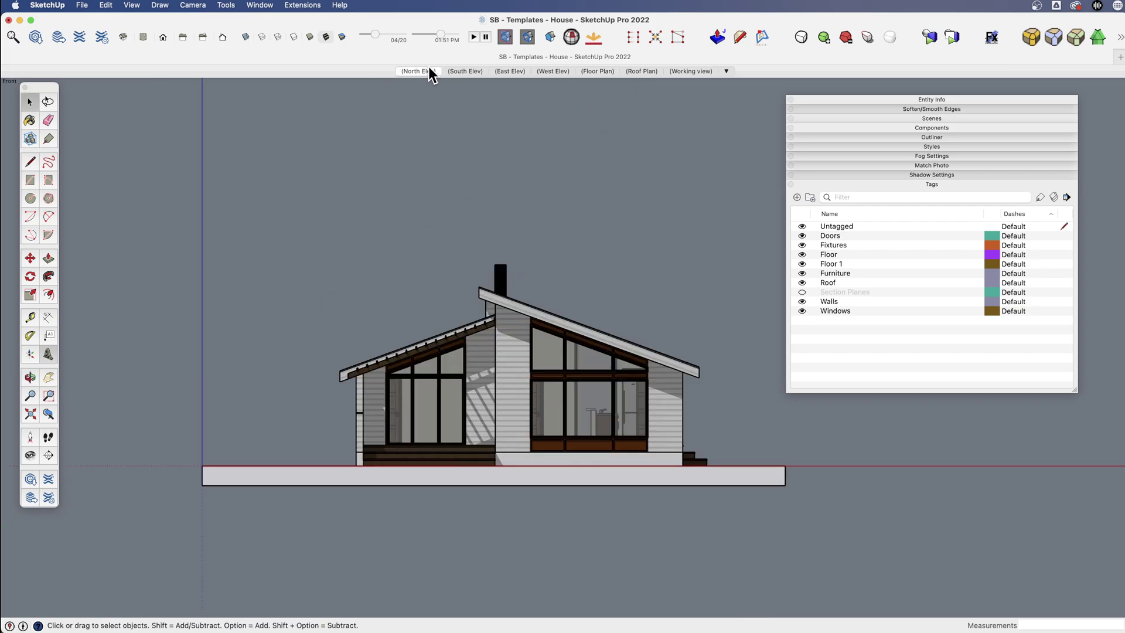
scroll(530, 420, "up", 3)
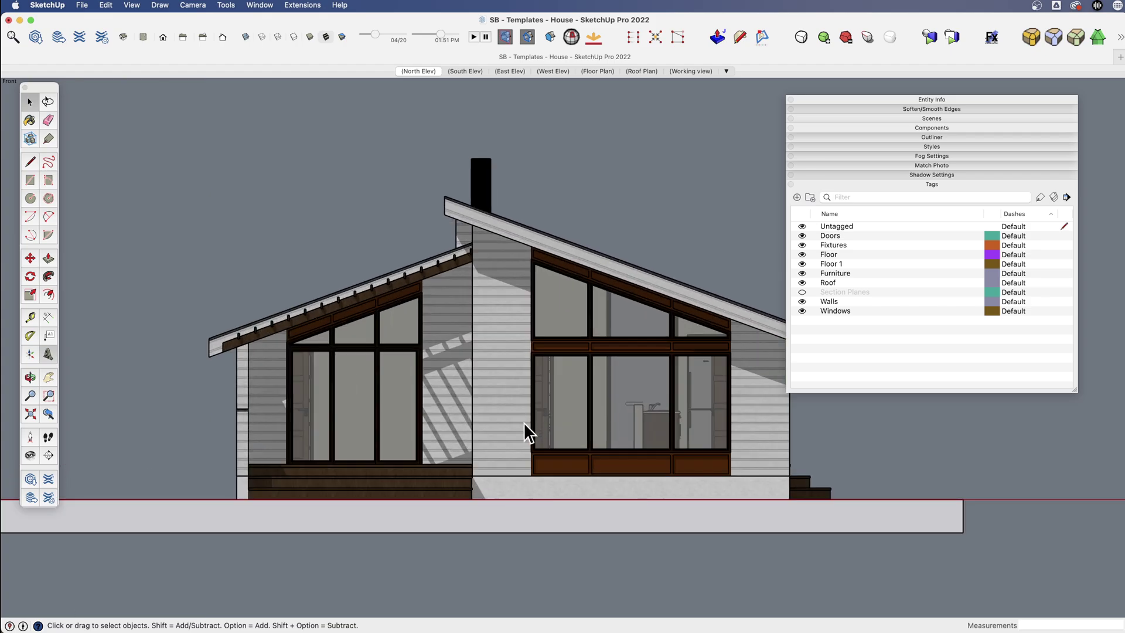
scroll(490, 427, "up", 2)
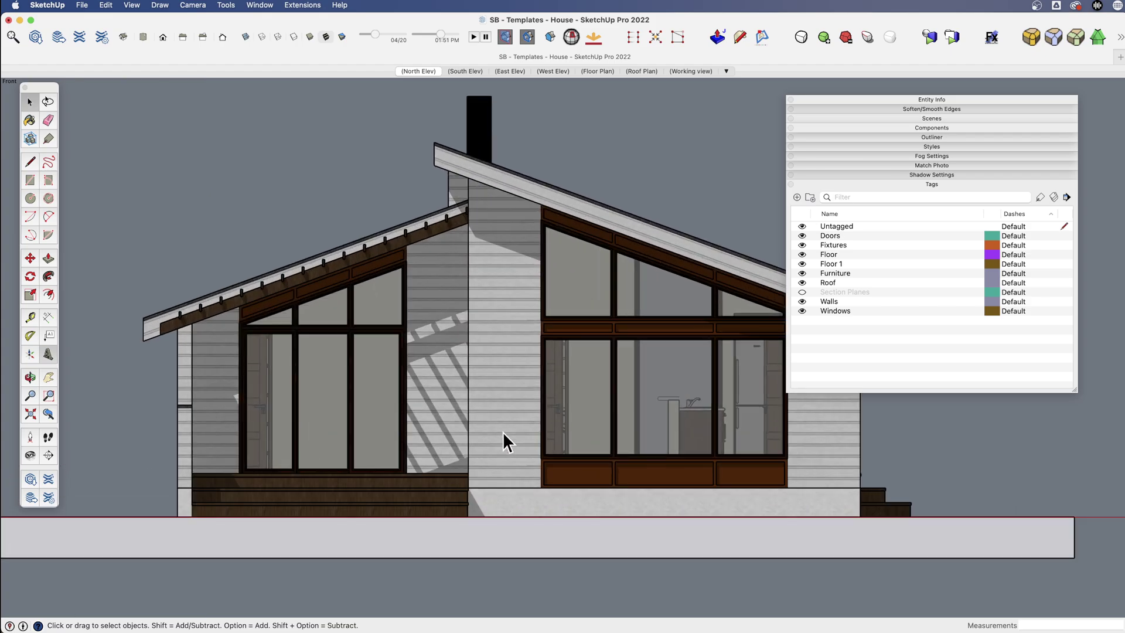